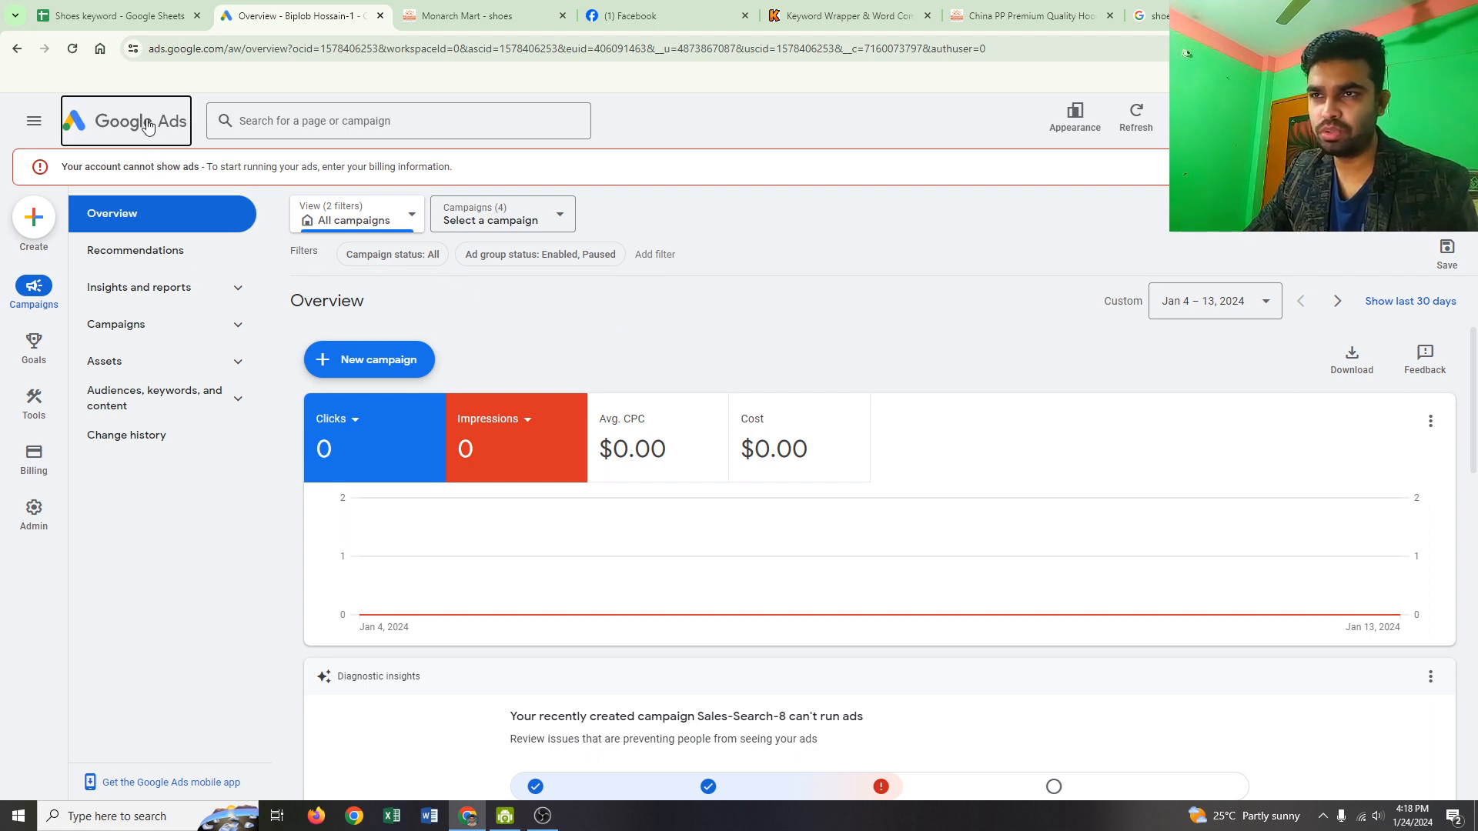
Step: Start a brand-new campaign with Sales as the objective
{"action": "left_click", "coordinate": [379, 366]}
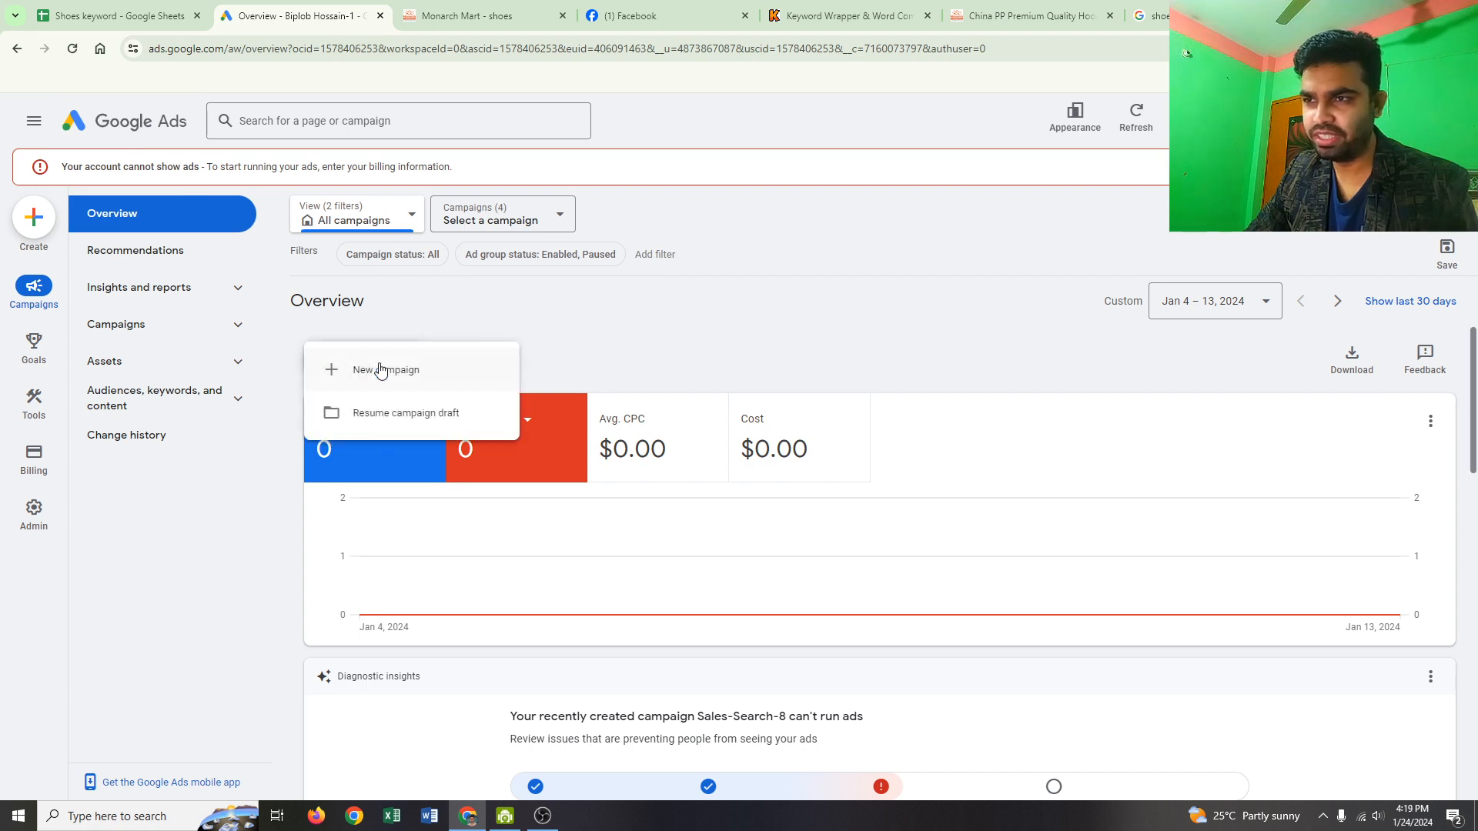
{"action": "left_click", "coordinate": [387, 371]}
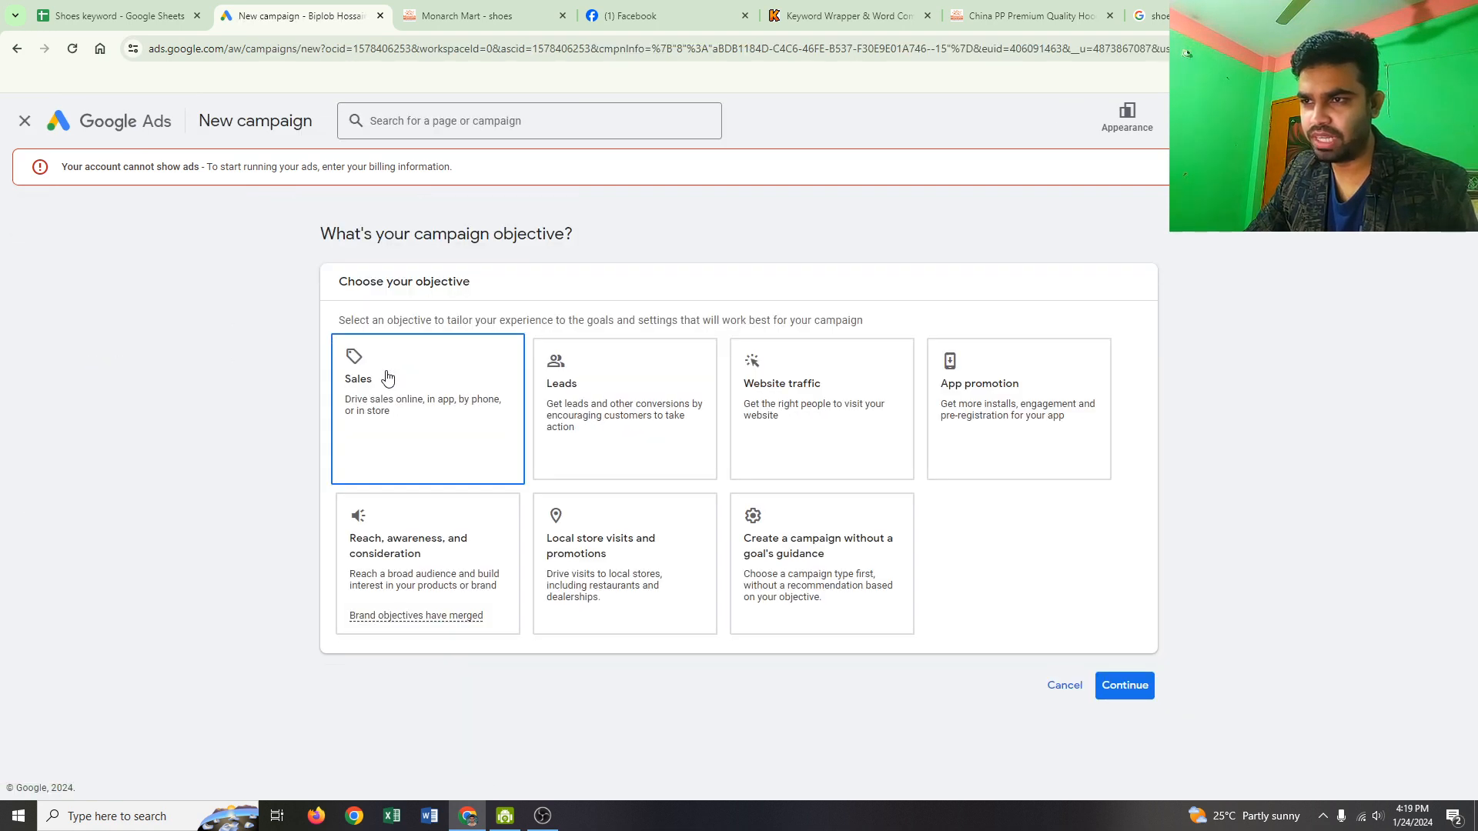
{"action": "left_click", "coordinate": [368, 363]}
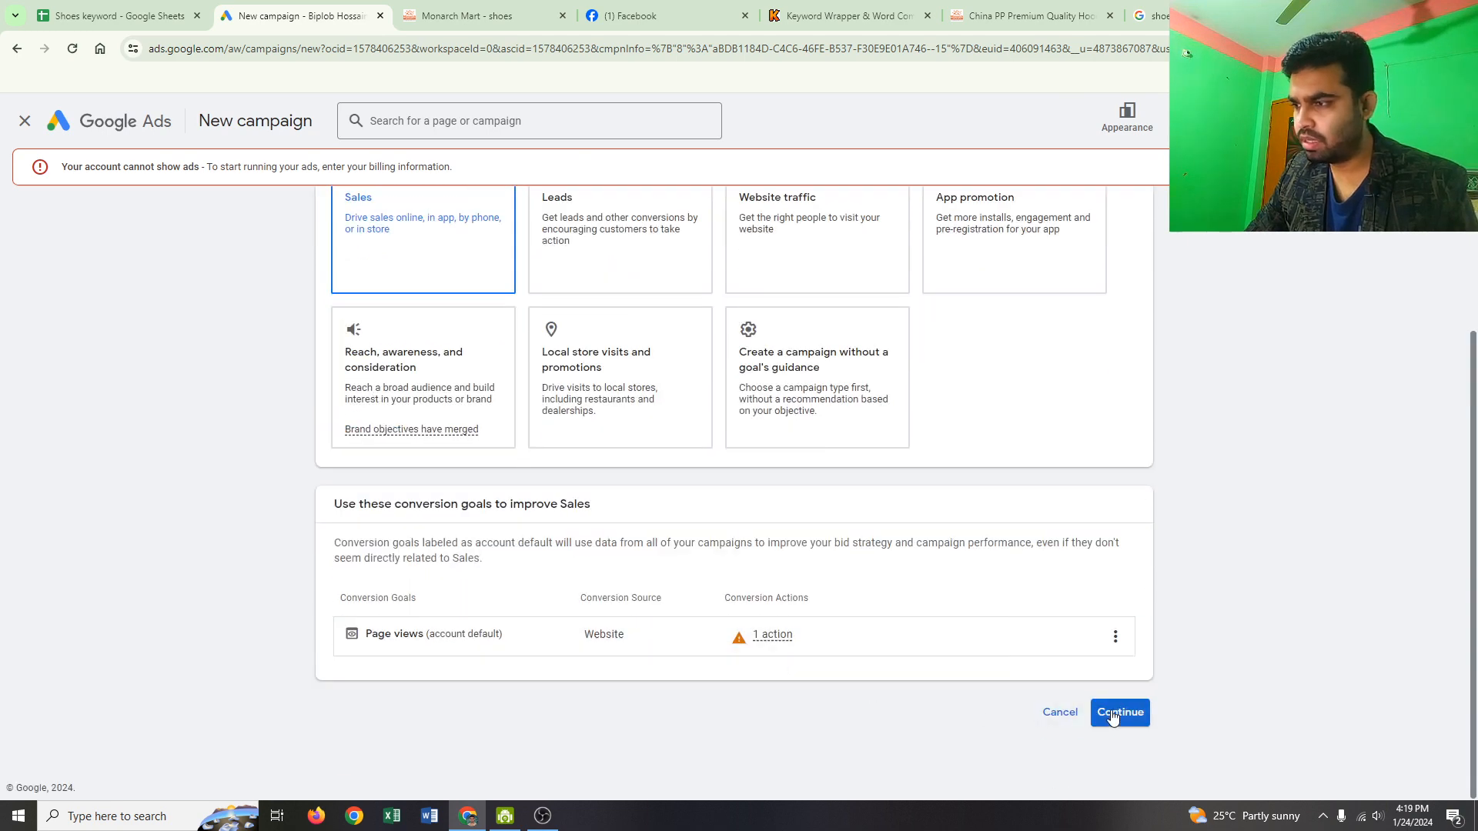
{"action": "left_click", "coordinate": [1111, 716]}
Step: Choose the Search campaign type aimed at website visits, then bring up the Monarch Mart shoes page
{"action": "left_click", "coordinate": [419, 524]}
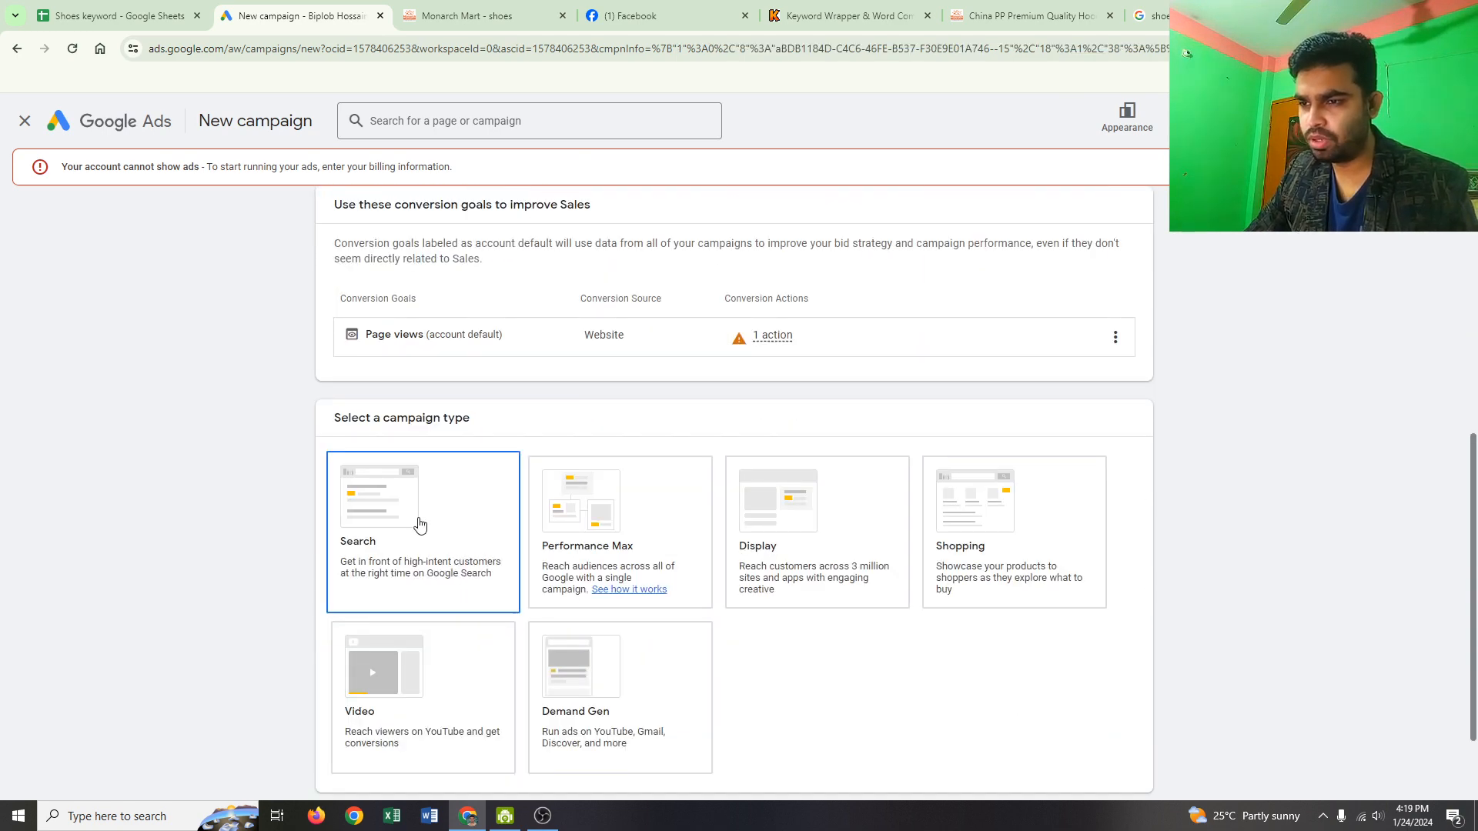
{"action": "scroll", "coordinate": [394, 415], "scroll_direction": "down", "scroll_amount": 2}
{"action": "scroll", "coordinate": [395, 416], "scroll_direction": "down", "scroll_amount": 5}
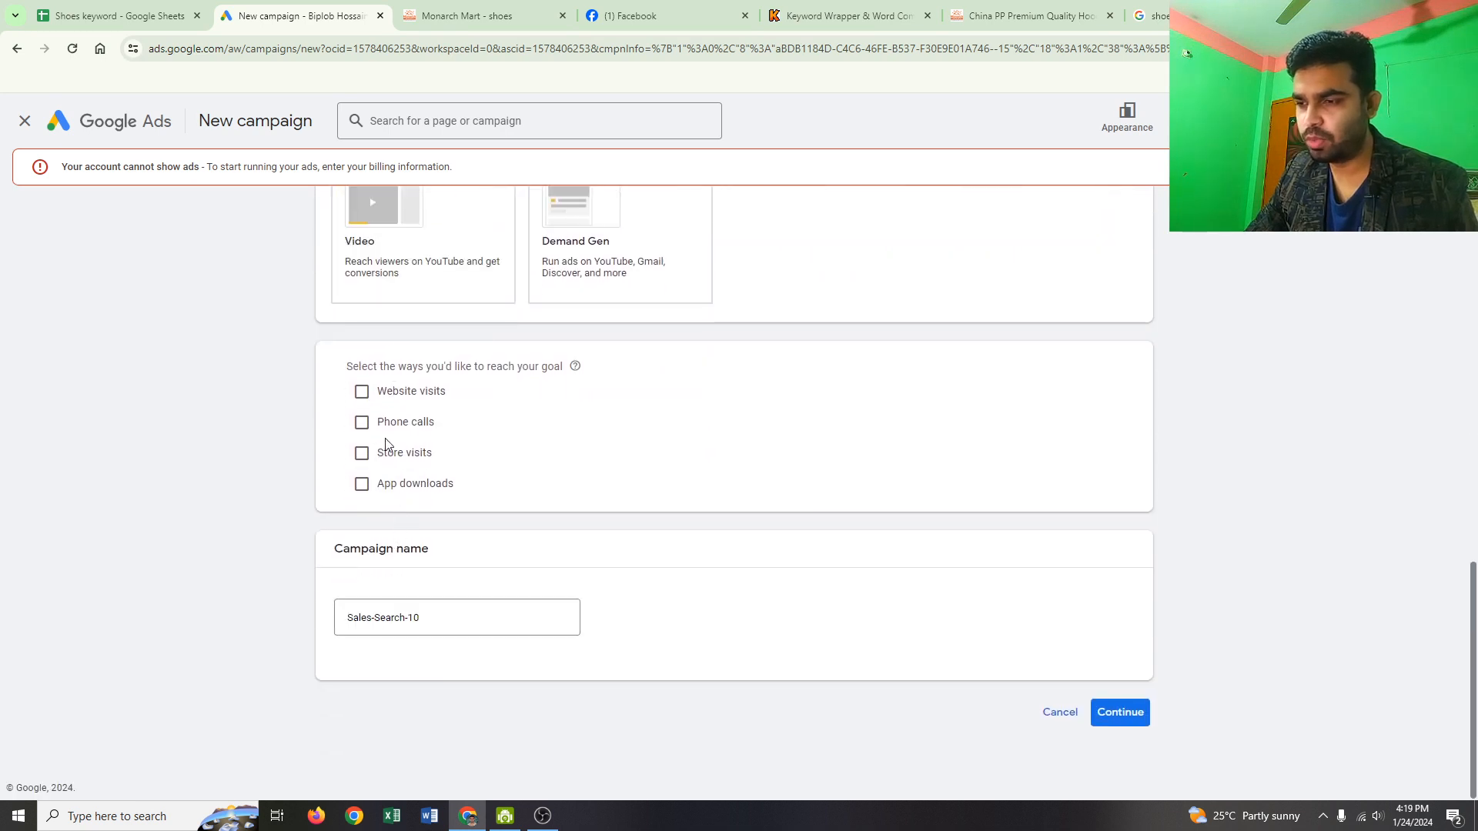
{"action": "left_click", "coordinate": [363, 394]}
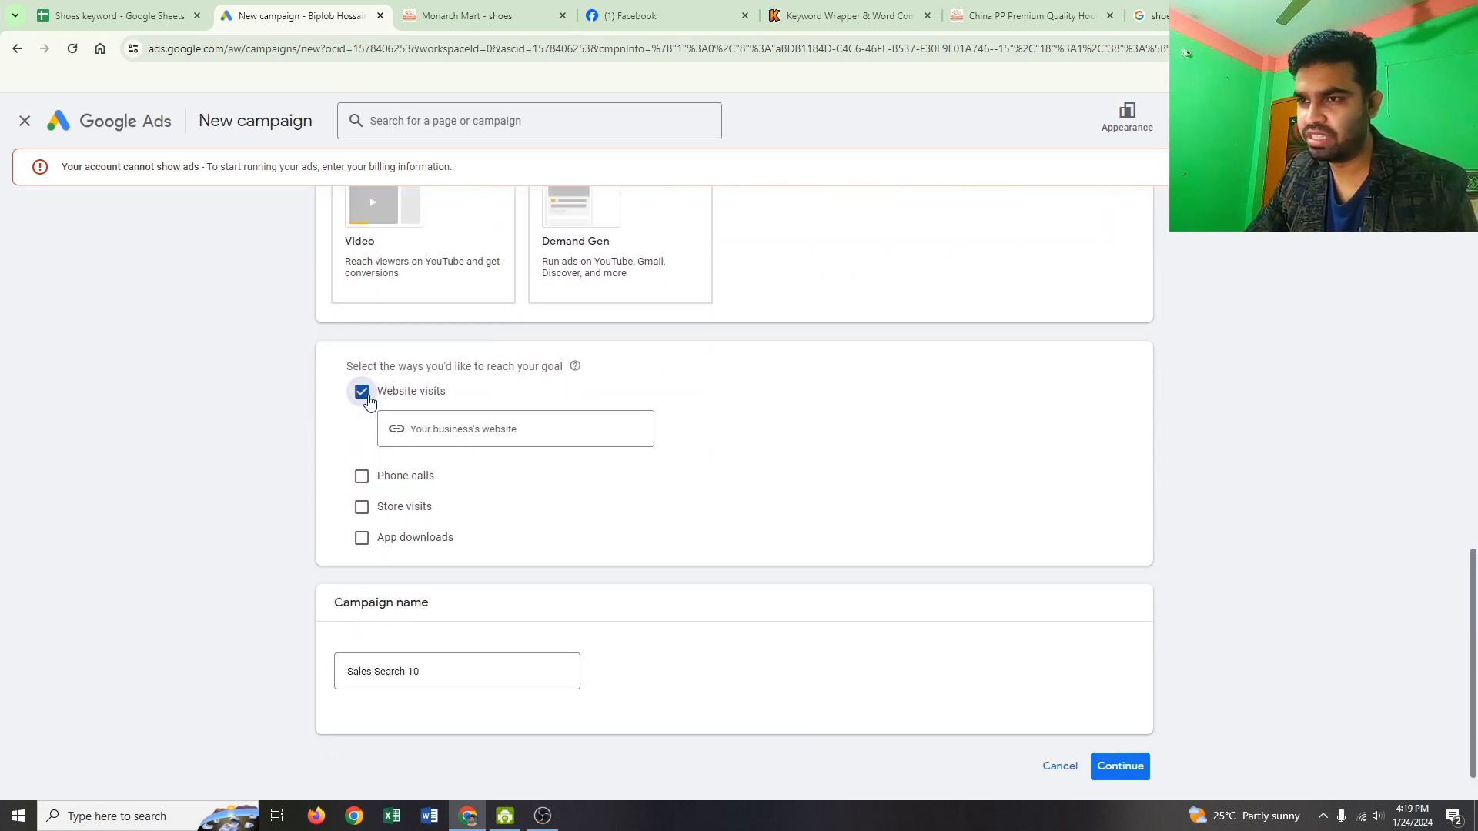
{"action": "scroll", "coordinate": [393, 302], "scroll_direction": "up", "scroll_amount": 1}
{"action": "left_click", "coordinate": [450, 21]}
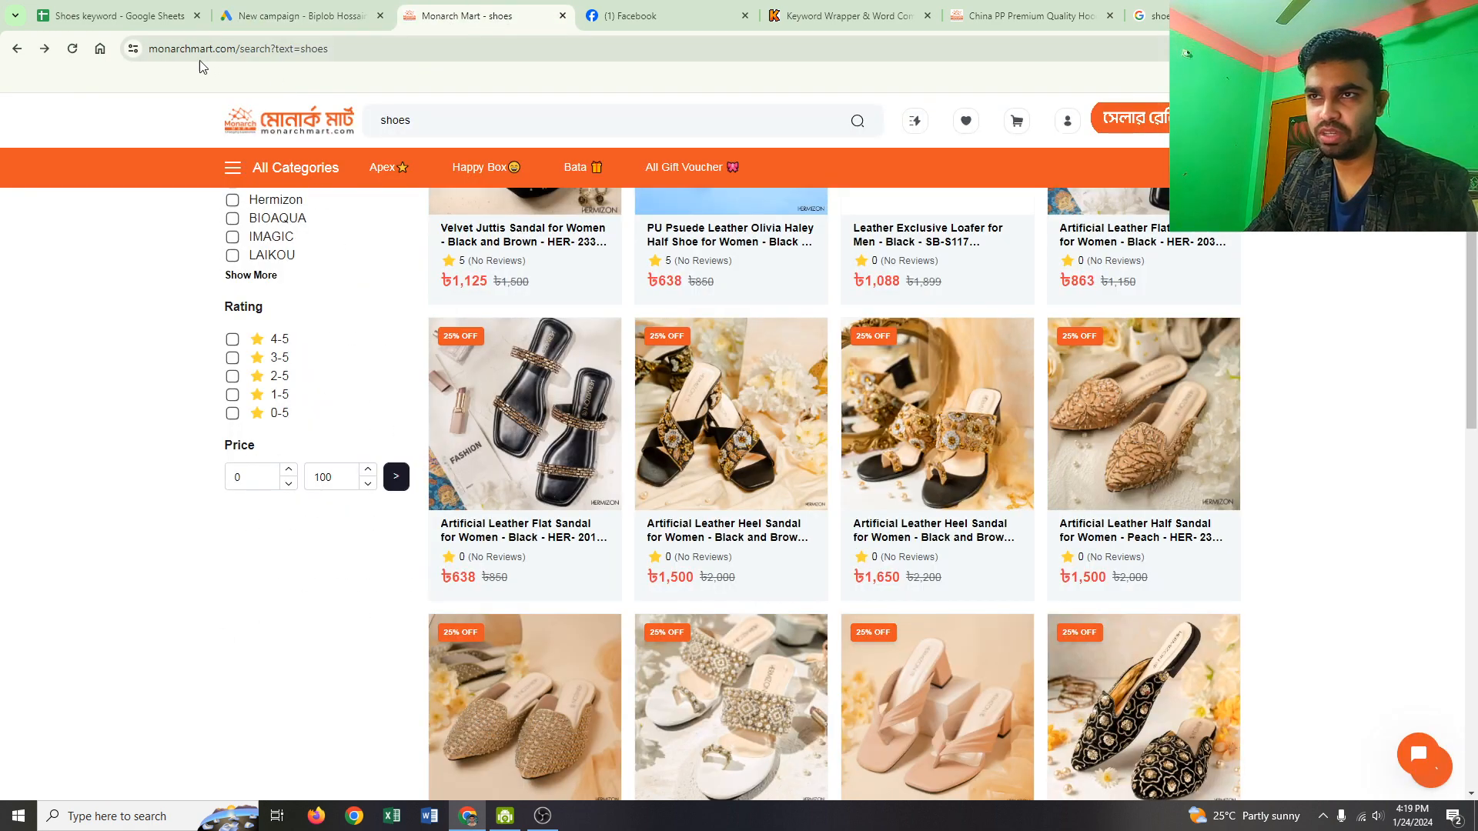
Step: Copy the monarchmart.com address and return to the Google Ads campaign draft
{"action": "left_click_drag", "start_coordinate": [148, 49], "coordinate": [241, 49]}
{"action": "key", "text": "ctrl+c"}
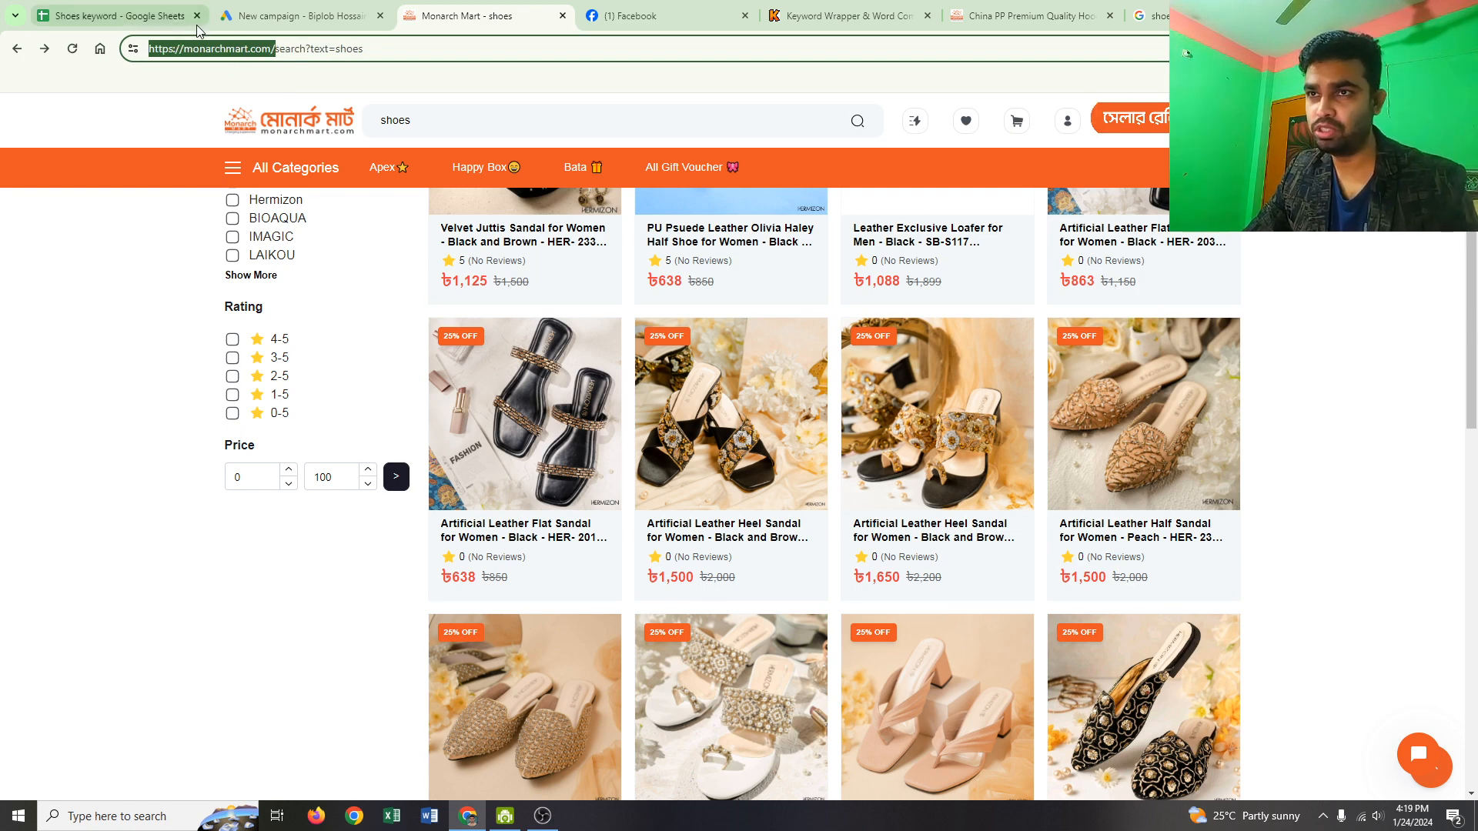
{"action": "left_click", "coordinate": [262, 13]}
{"action": "left_click", "coordinate": [435, 462]}
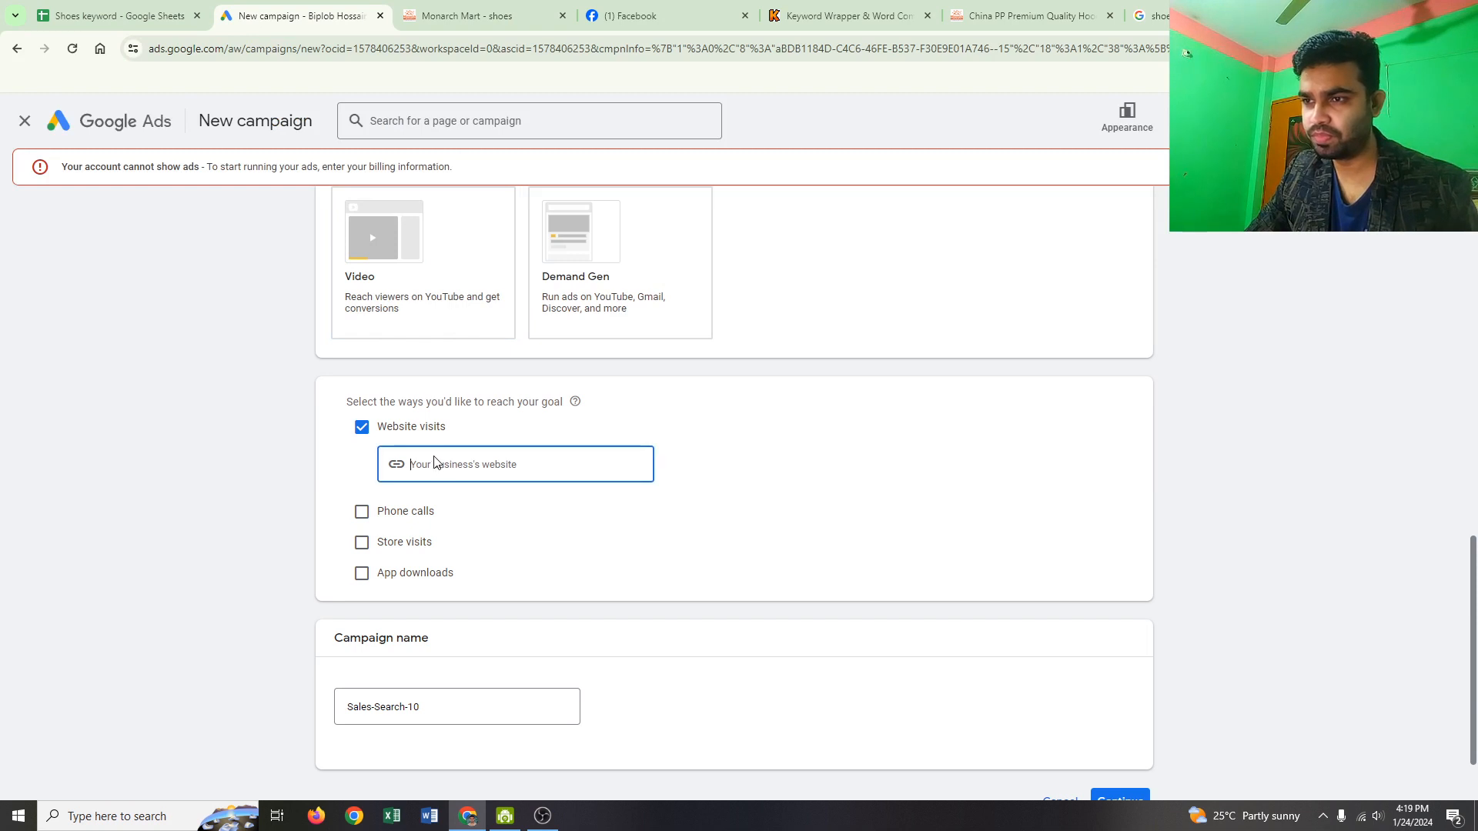
{"action": "key", "text": "ctrl+v"}
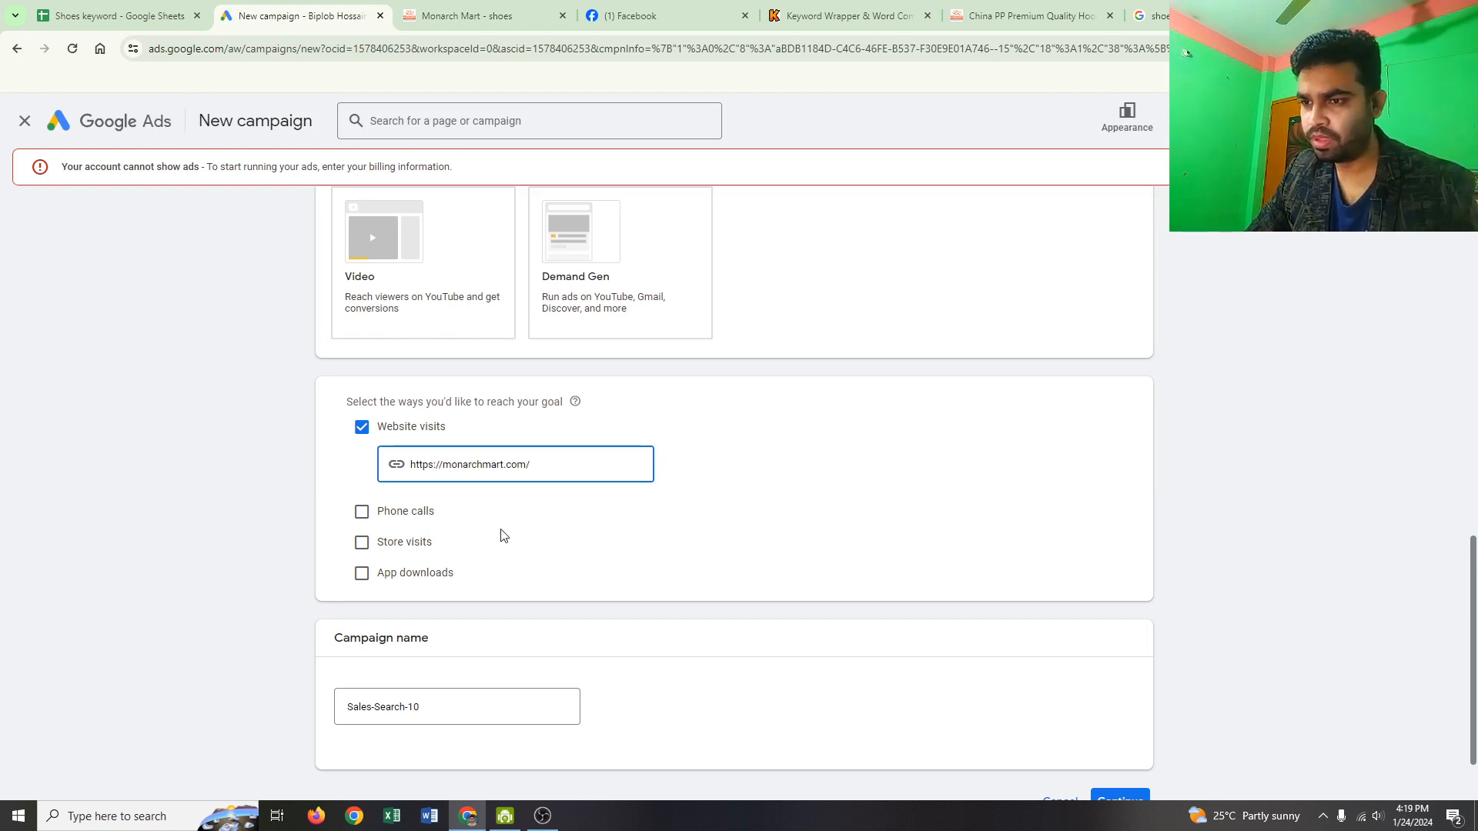
{"action": "scroll", "coordinate": [502, 535], "scroll_direction": "down", "scroll_amount": 2}
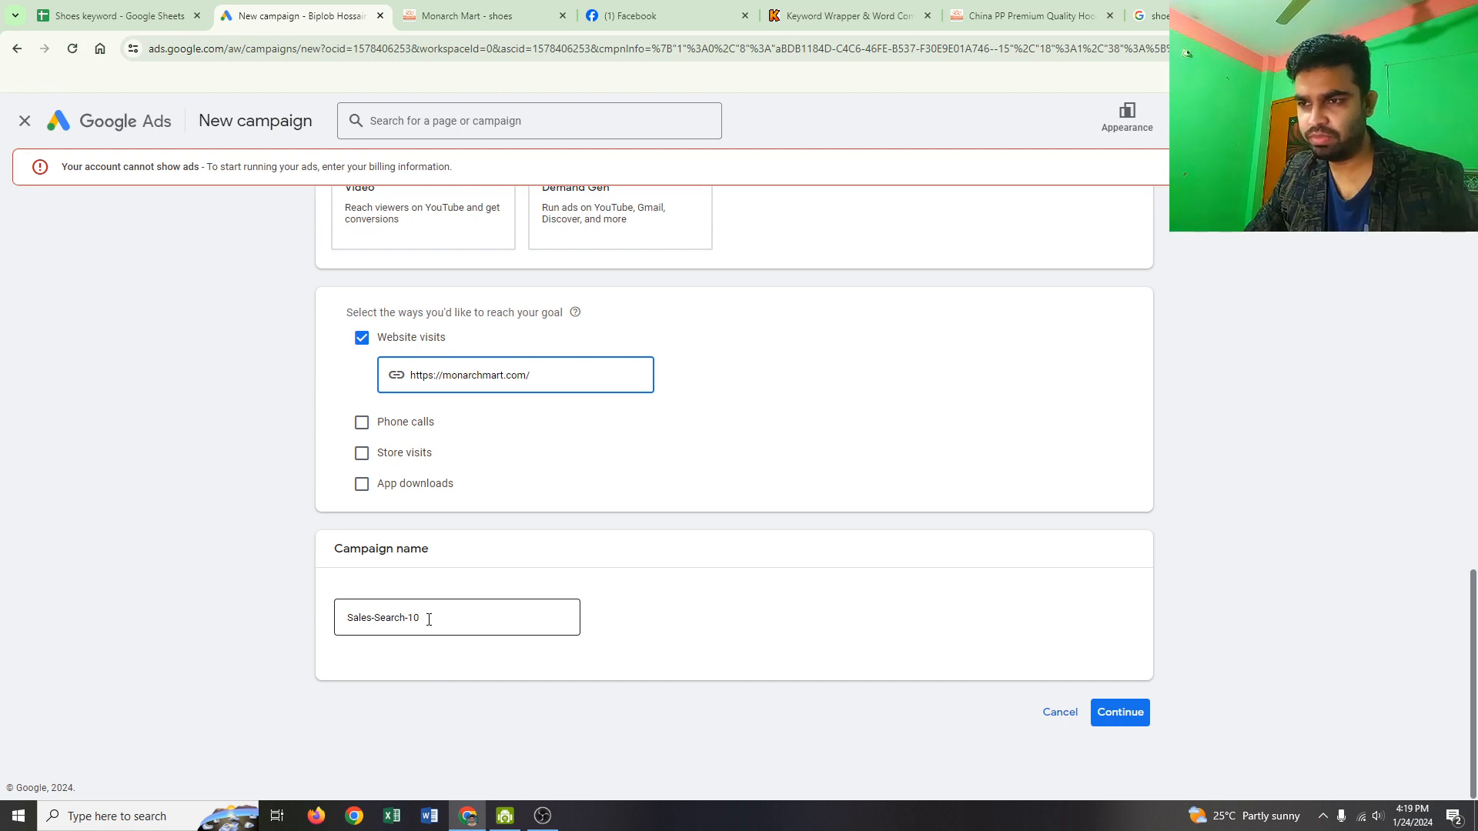
{"action": "left_click", "coordinate": [1128, 712]}
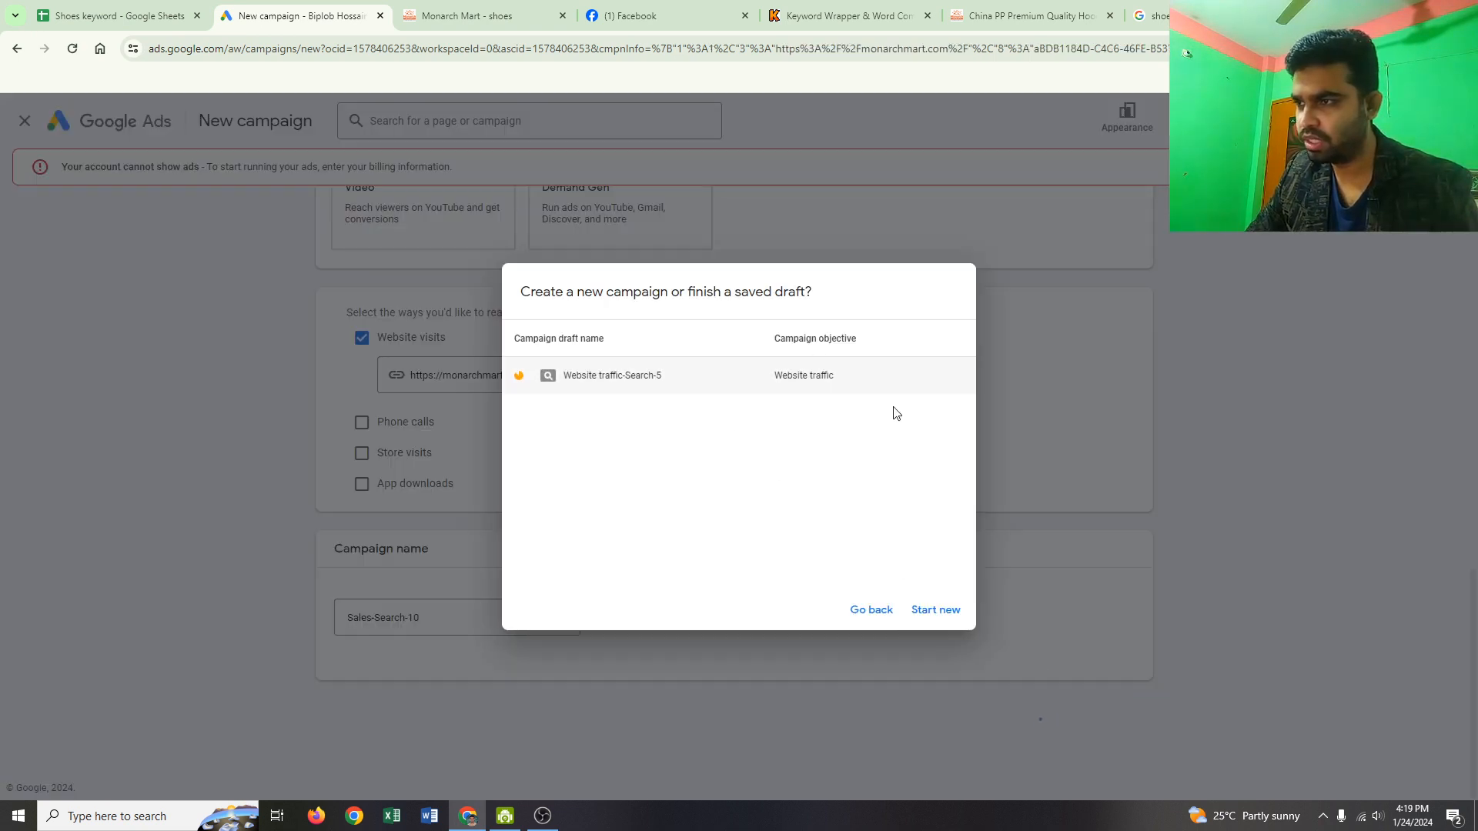
{"action": "left_click", "coordinate": [950, 614]}
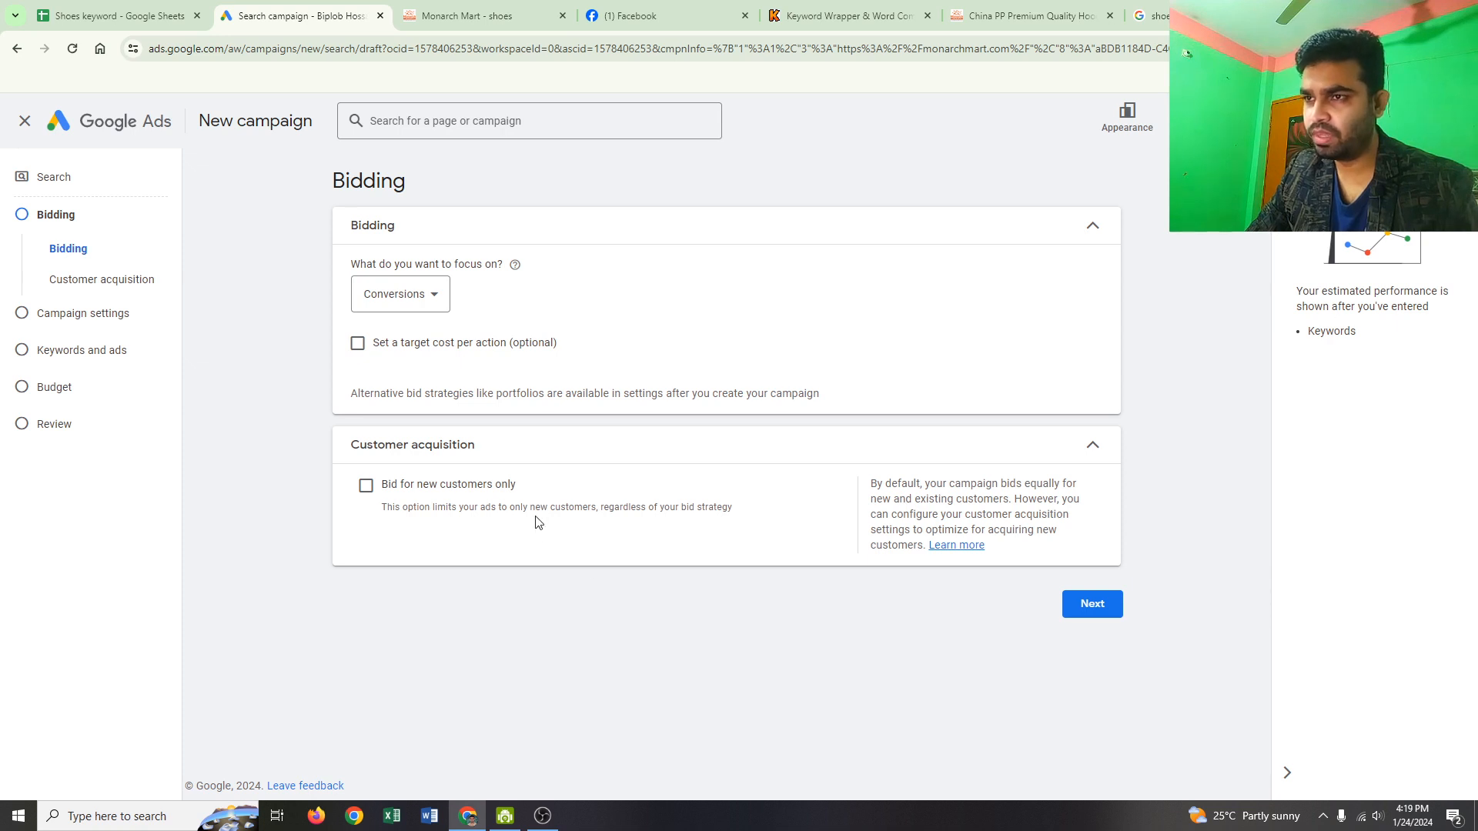
Step: Focus bidding on Conversion value with no target ROAS, then proceed to campaign settings
{"action": "left_click", "coordinate": [425, 302]}
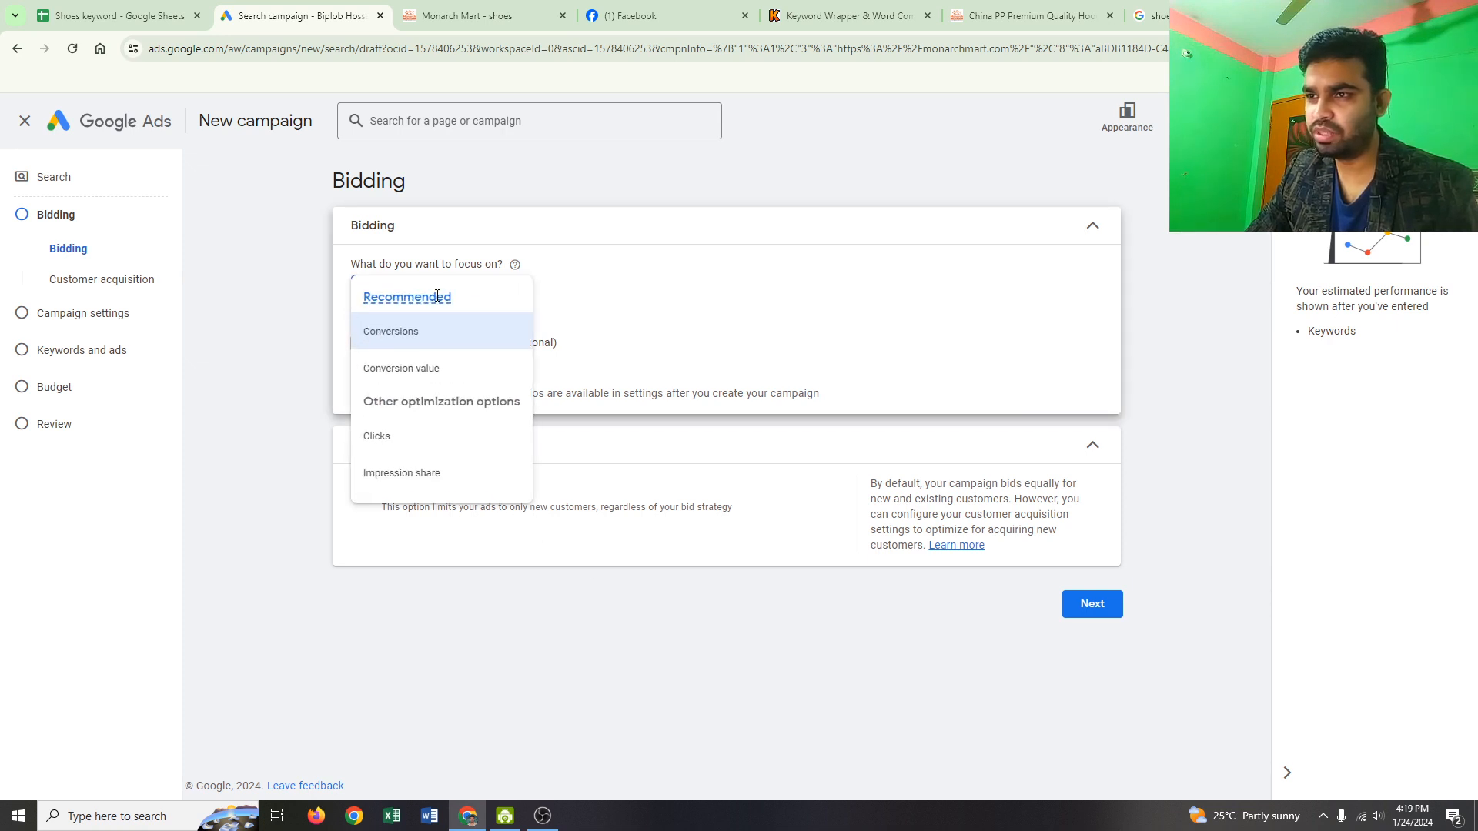
{"action": "left_click", "coordinate": [423, 374]}
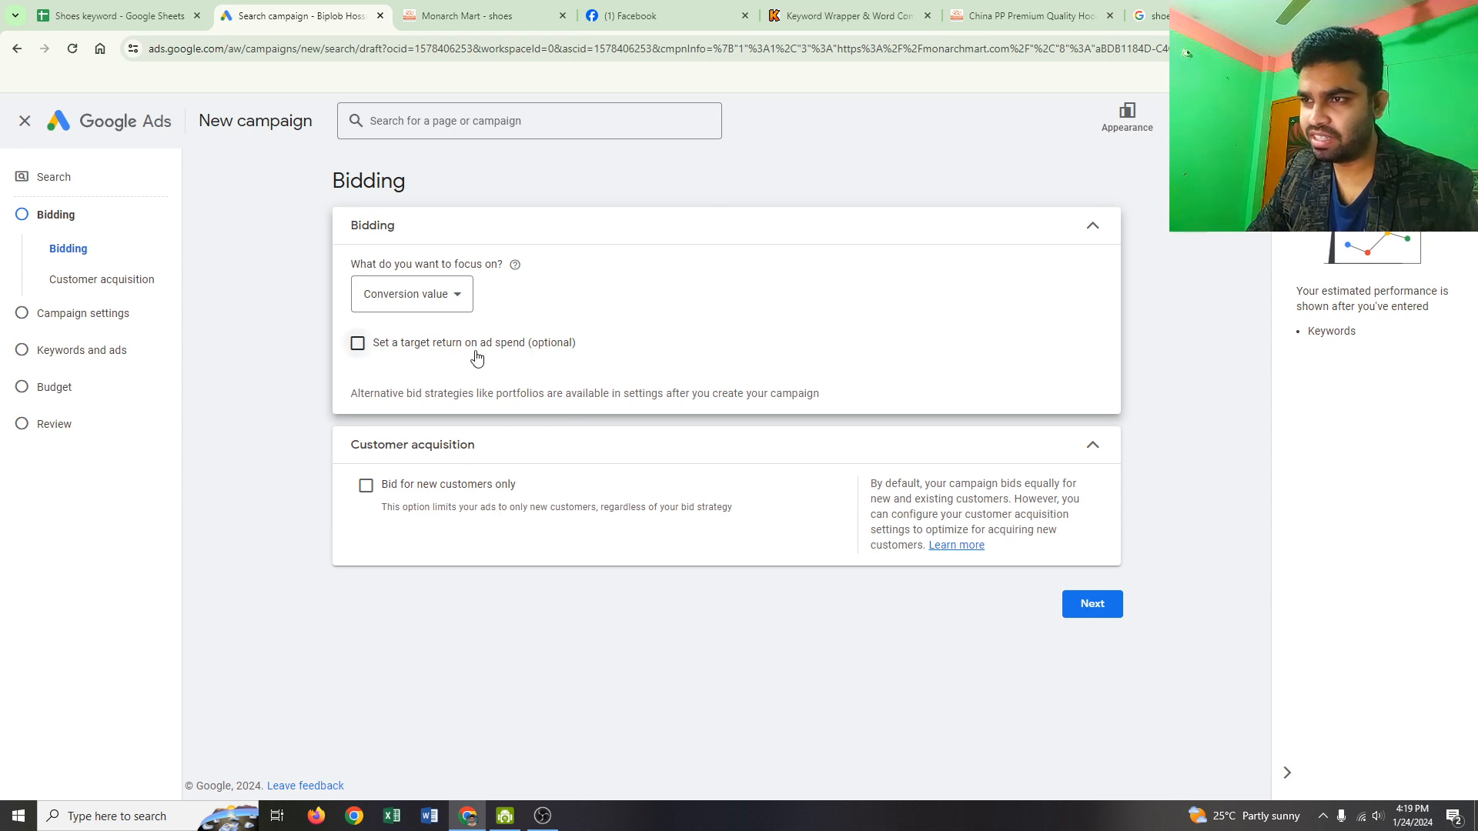
{"action": "left_click", "coordinate": [357, 344]}
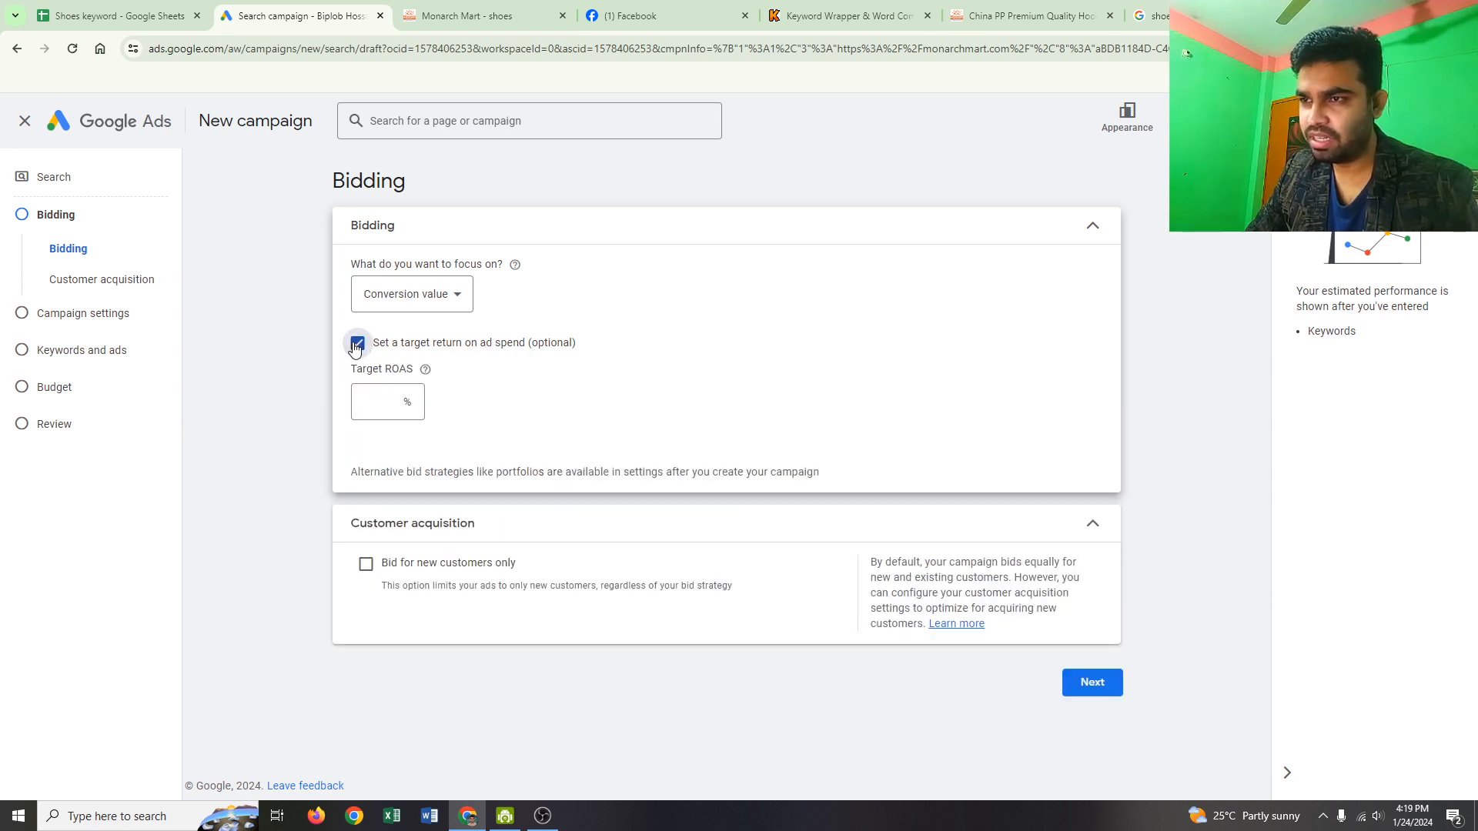
{"action": "left_click", "coordinate": [401, 405]}
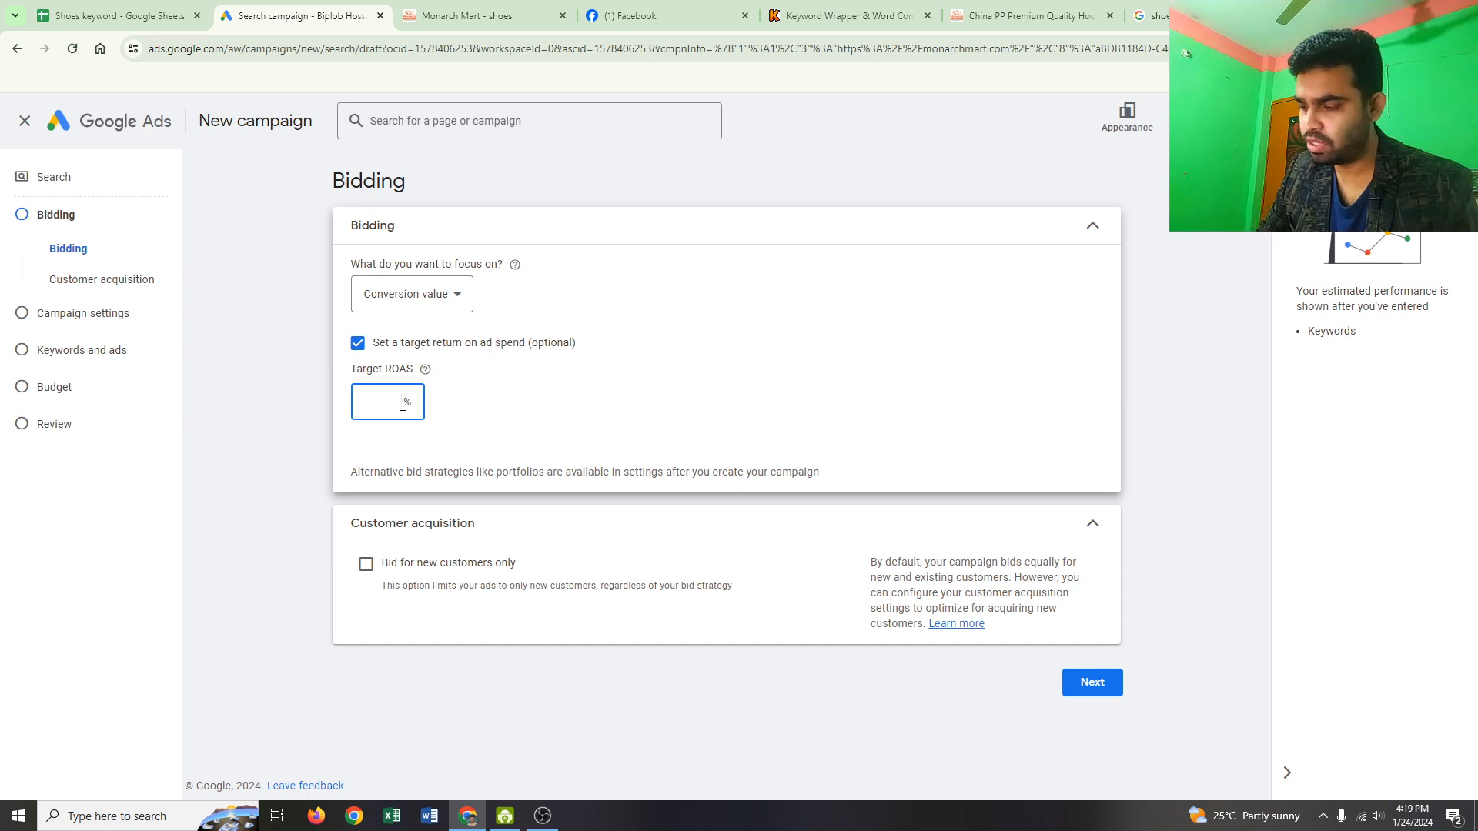
{"action": "type", "text": "100"}
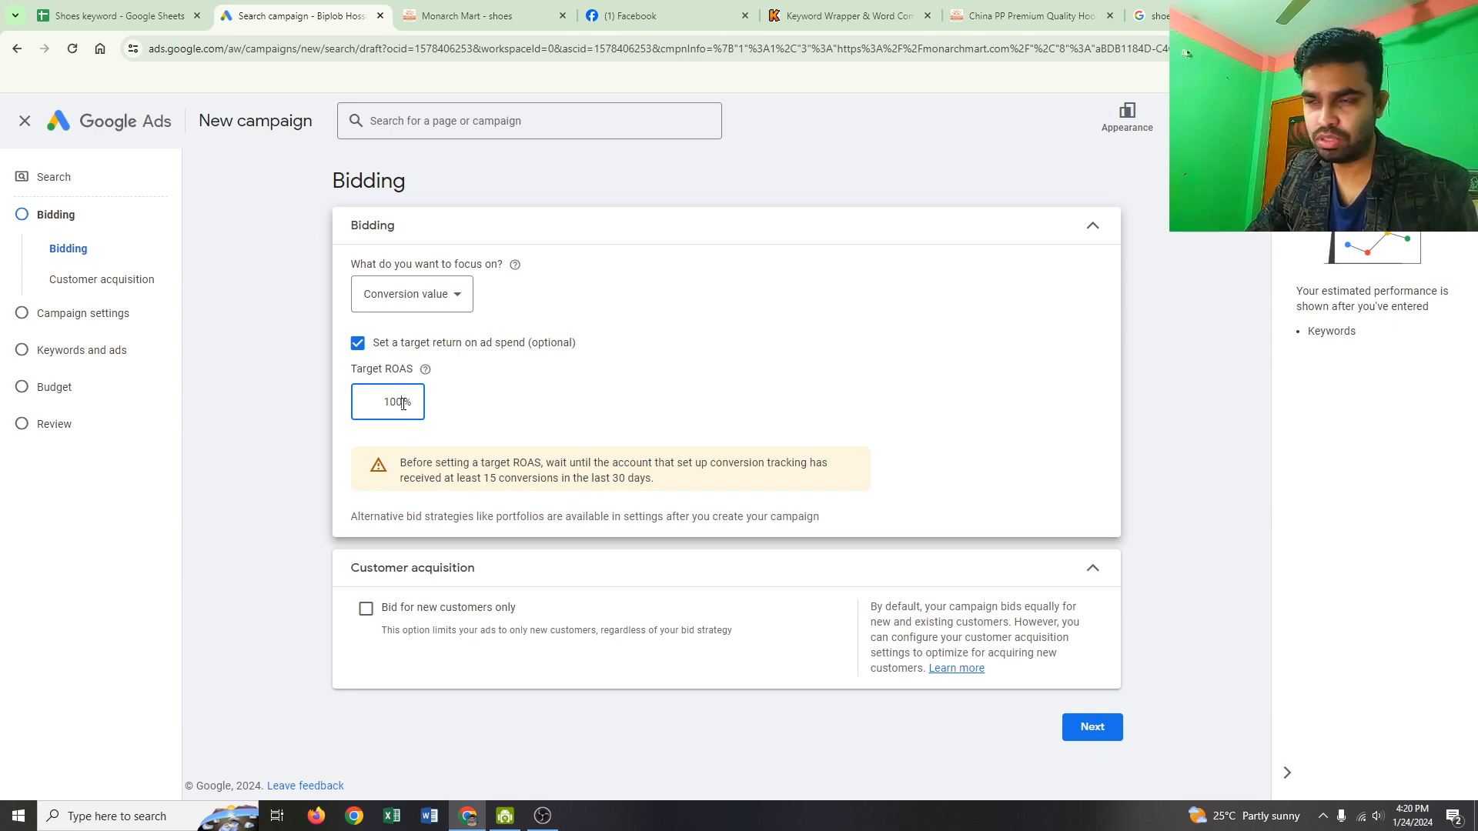
{"action": "key", "text": "BackSpace"}
{"action": "key", "text": "BackSpace"}
{"action": "key", "text": "BackSpace"}
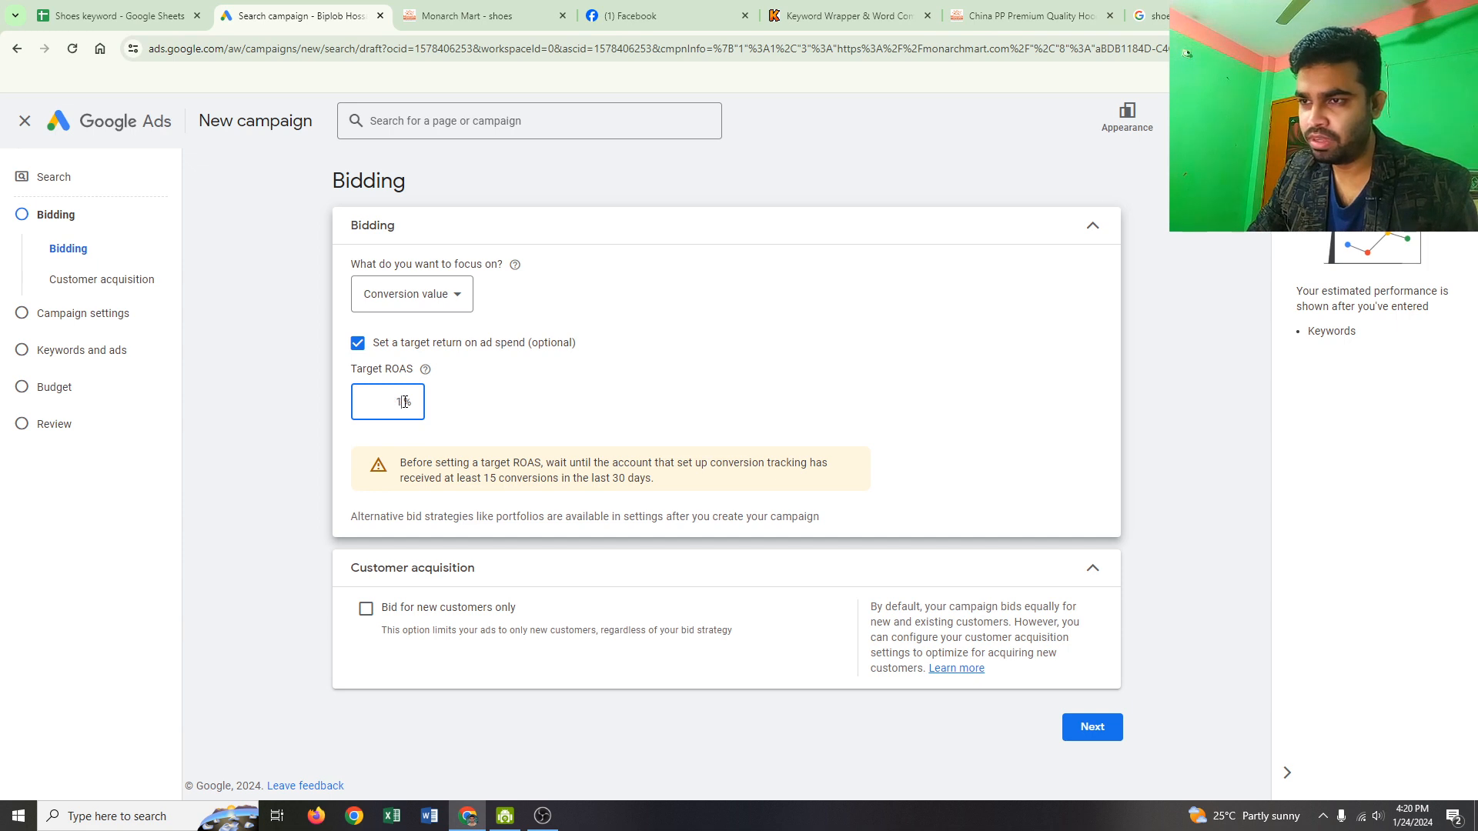
{"action": "left_click", "coordinate": [364, 346]}
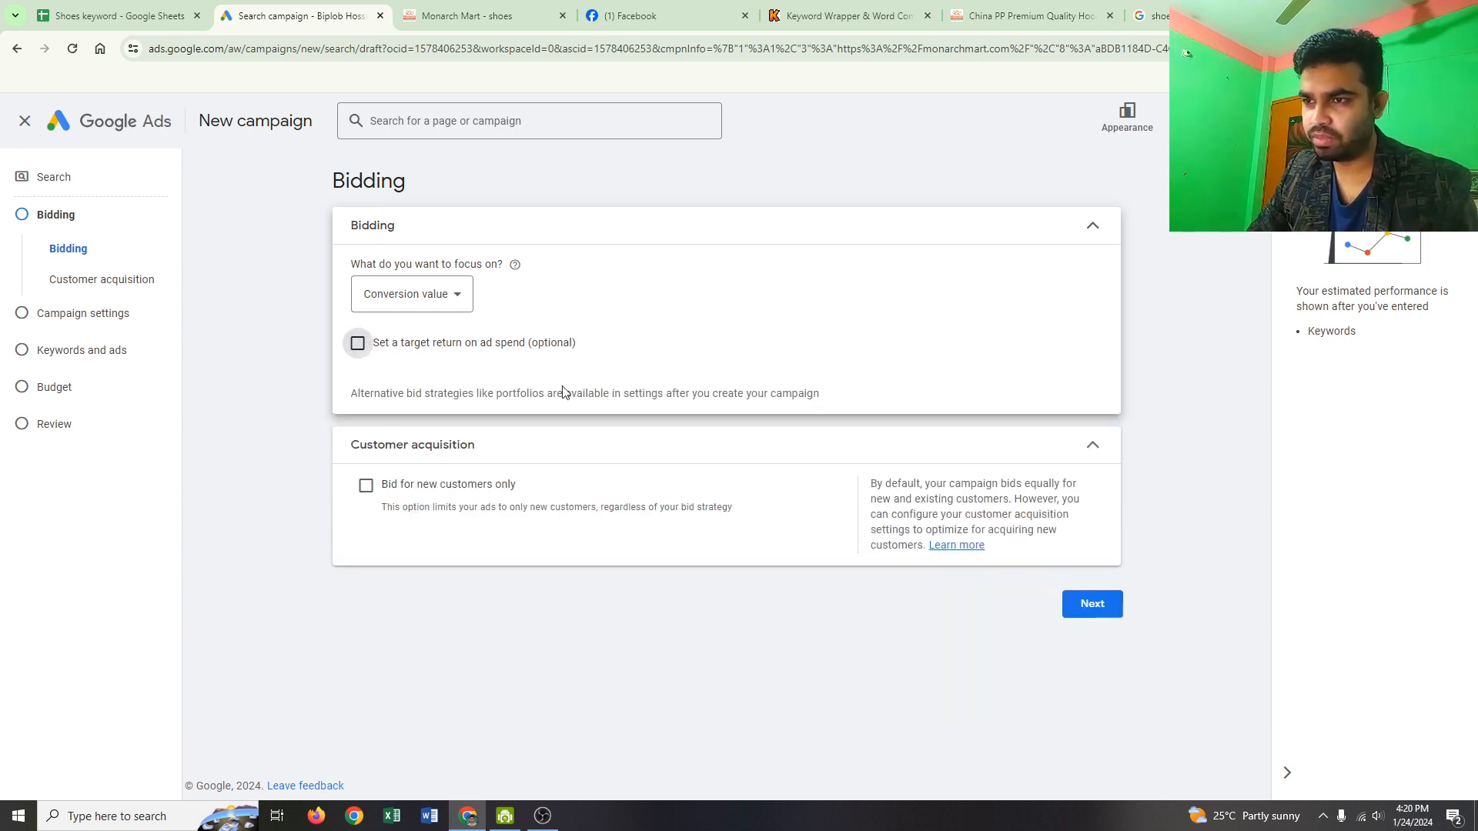
{"action": "left_click", "coordinate": [1097, 605]}
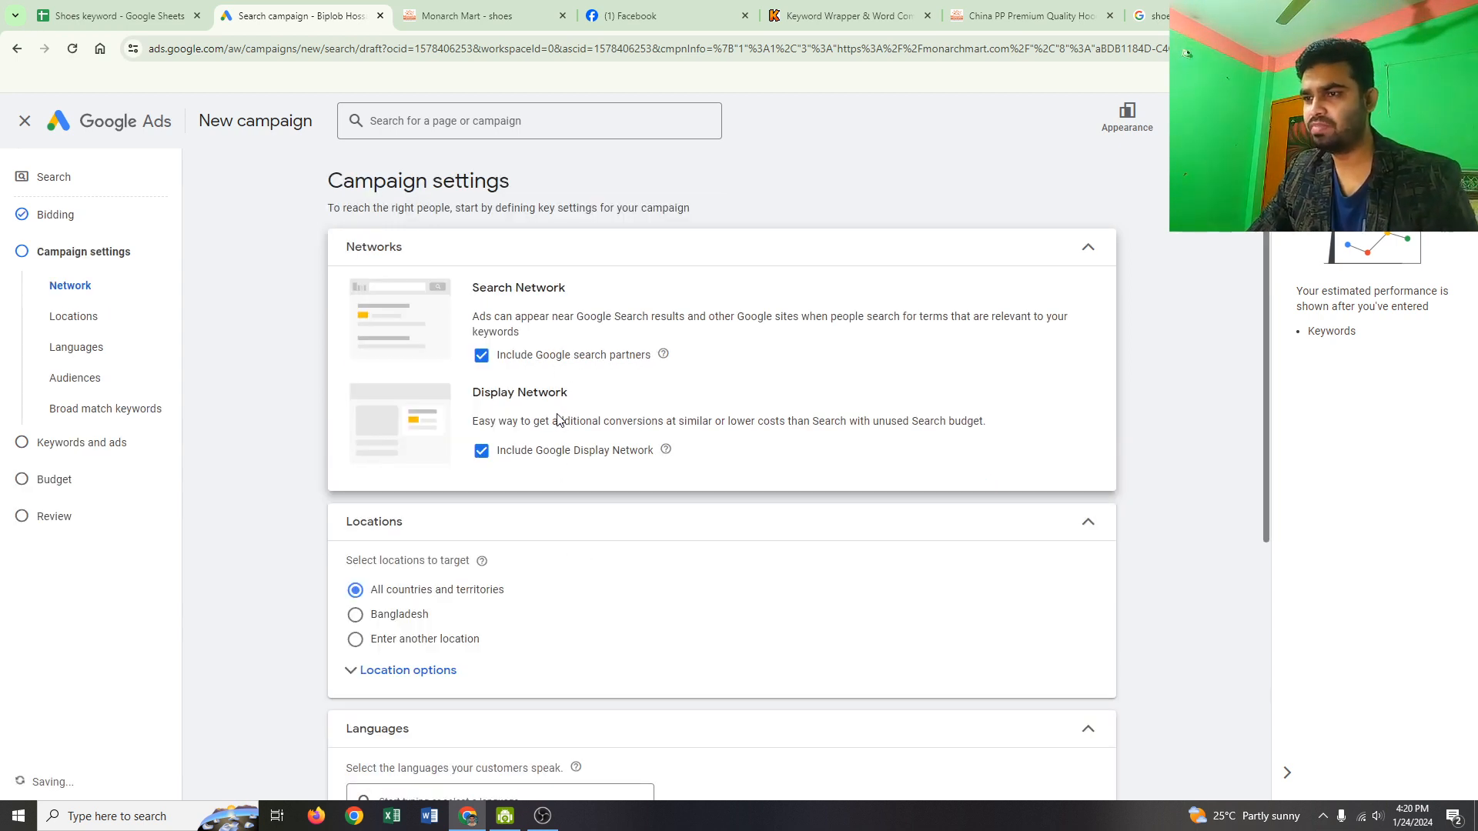
Step: Target only Bangladesh as the location and expand the additional campaign settings
{"action": "scroll", "coordinate": [554, 419], "scroll_direction": "down", "scroll_amount": 1}
{"action": "scroll", "coordinate": [554, 419], "scroll_direction": "down", "scroll_amount": 2}
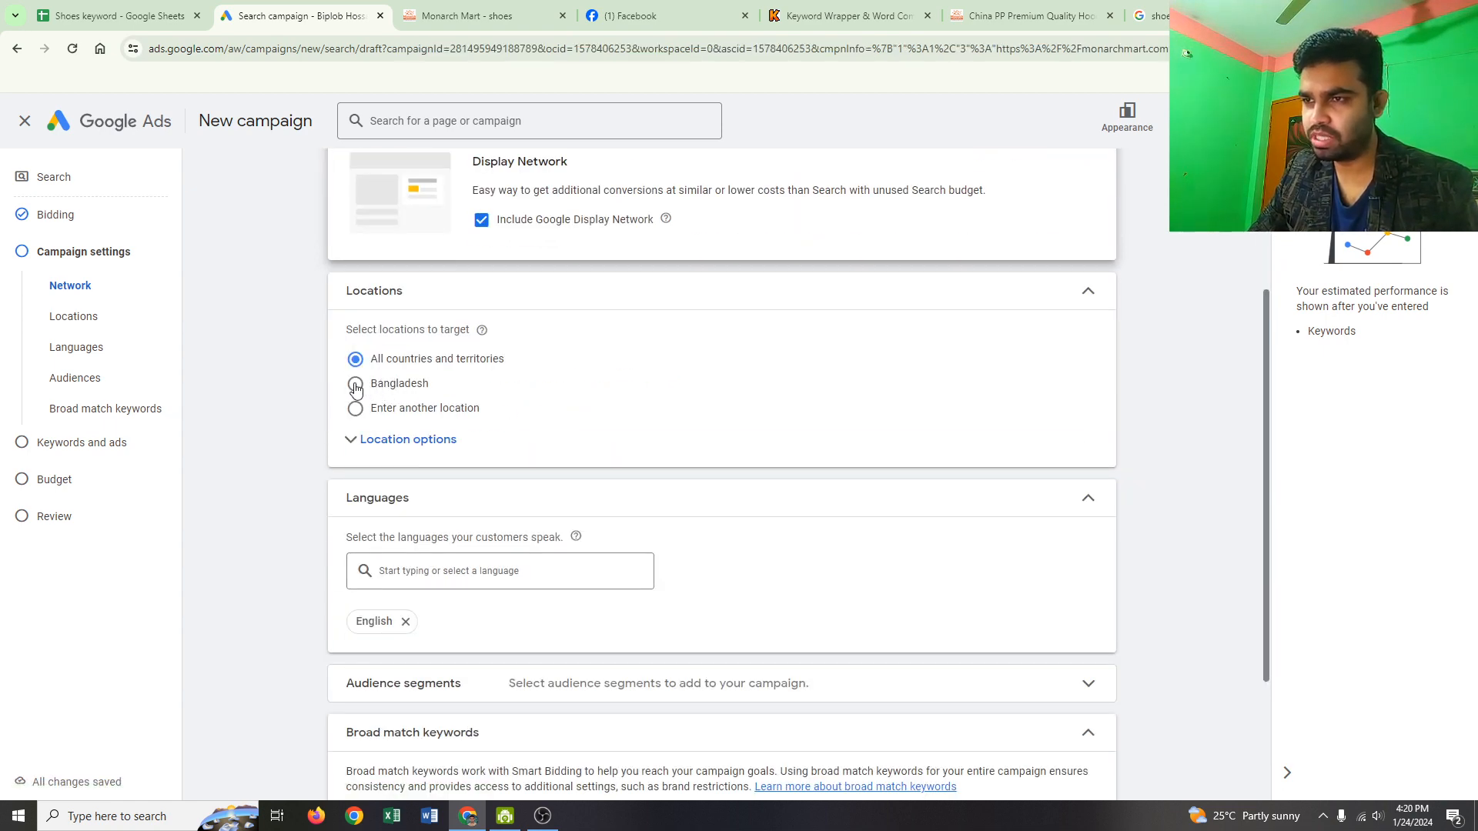
{"action": "left_click", "coordinate": [355, 387]}
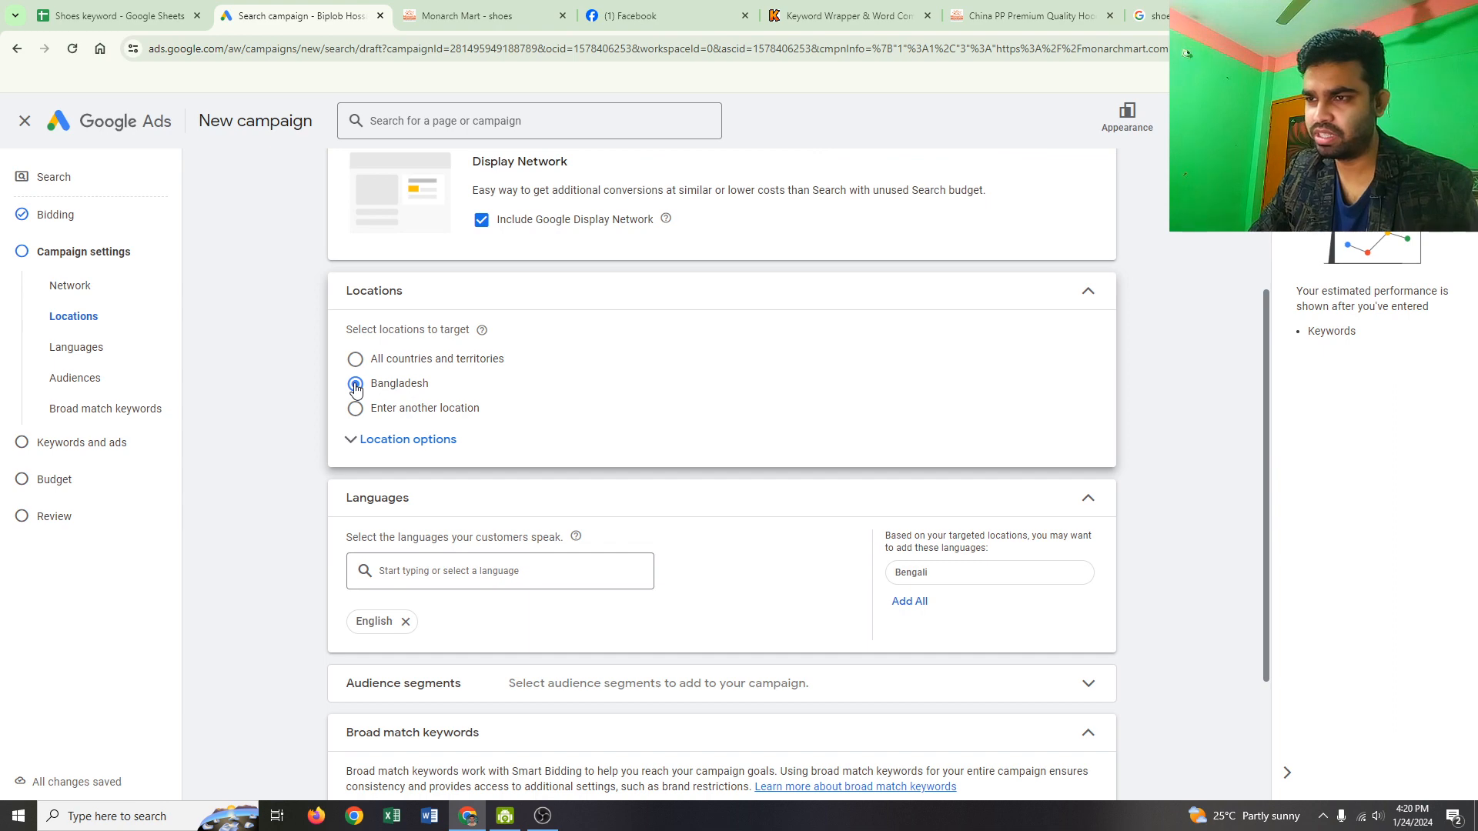
{"action": "scroll", "coordinate": [507, 390], "scroll_direction": "down", "scroll_amount": 1}
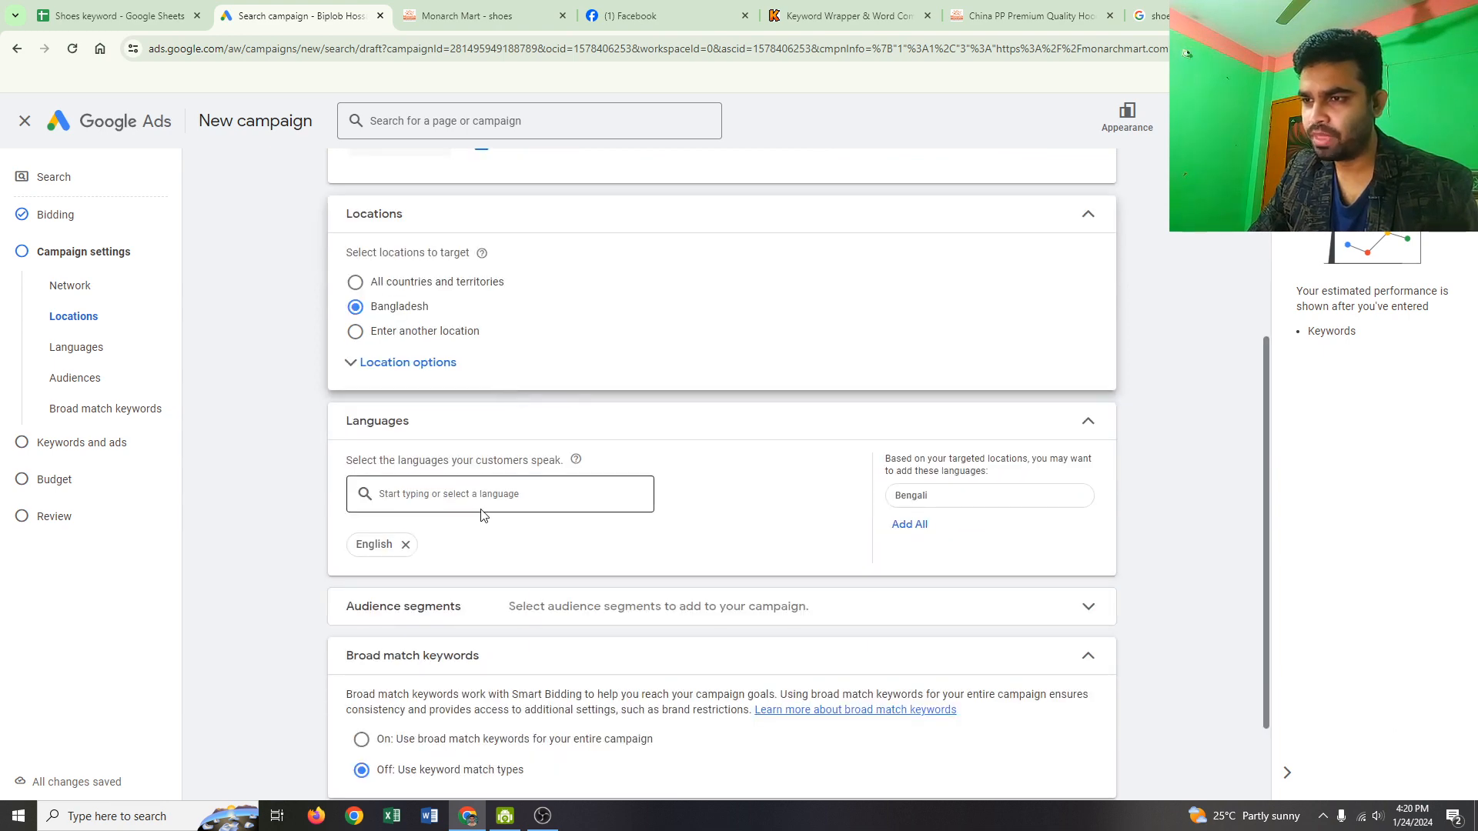
{"action": "scroll", "coordinate": [469, 497], "scroll_direction": "down", "scroll_amount": 2}
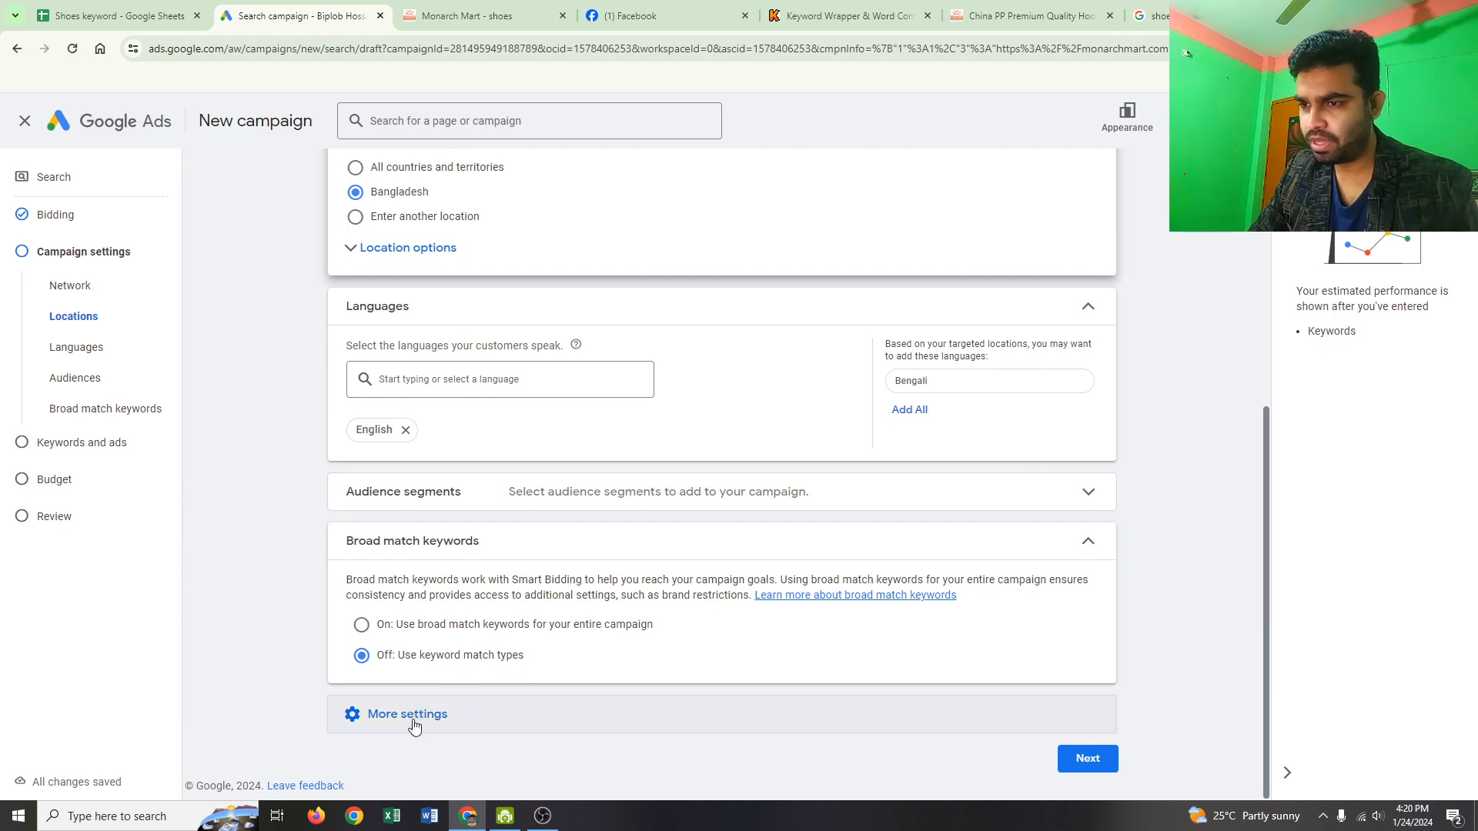
{"action": "left_click", "coordinate": [414, 712]}
{"action": "scroll", "coordinate": [492, 662], "scroll_direction": "down", "scroll_amount": 2}
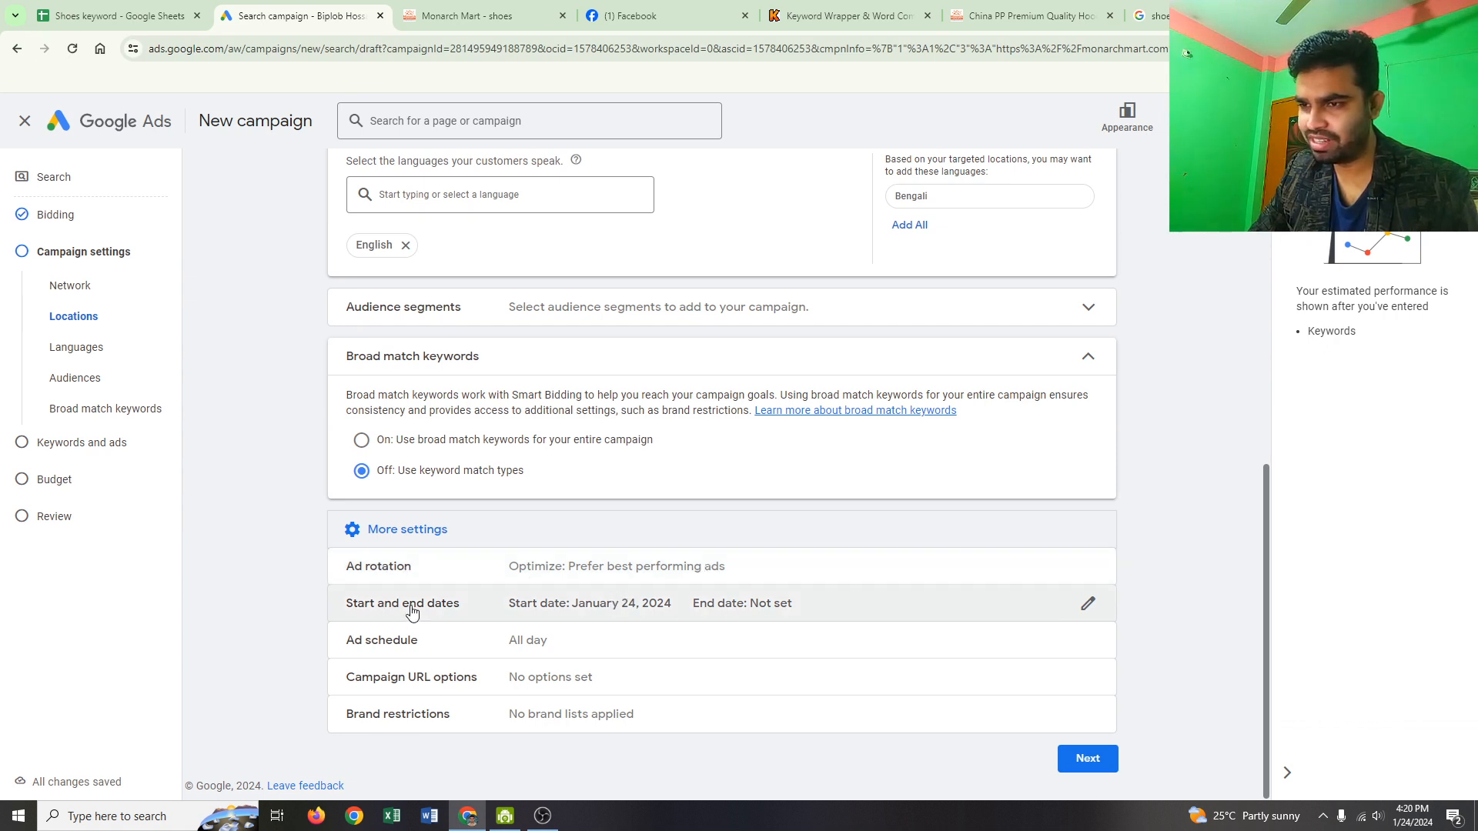
Step: Run the campaign from Feb 1, 2024 to Feb 15, 2024 and continue to keywords and ads
{"action": "left_click", "coordinate": [599, 616]}
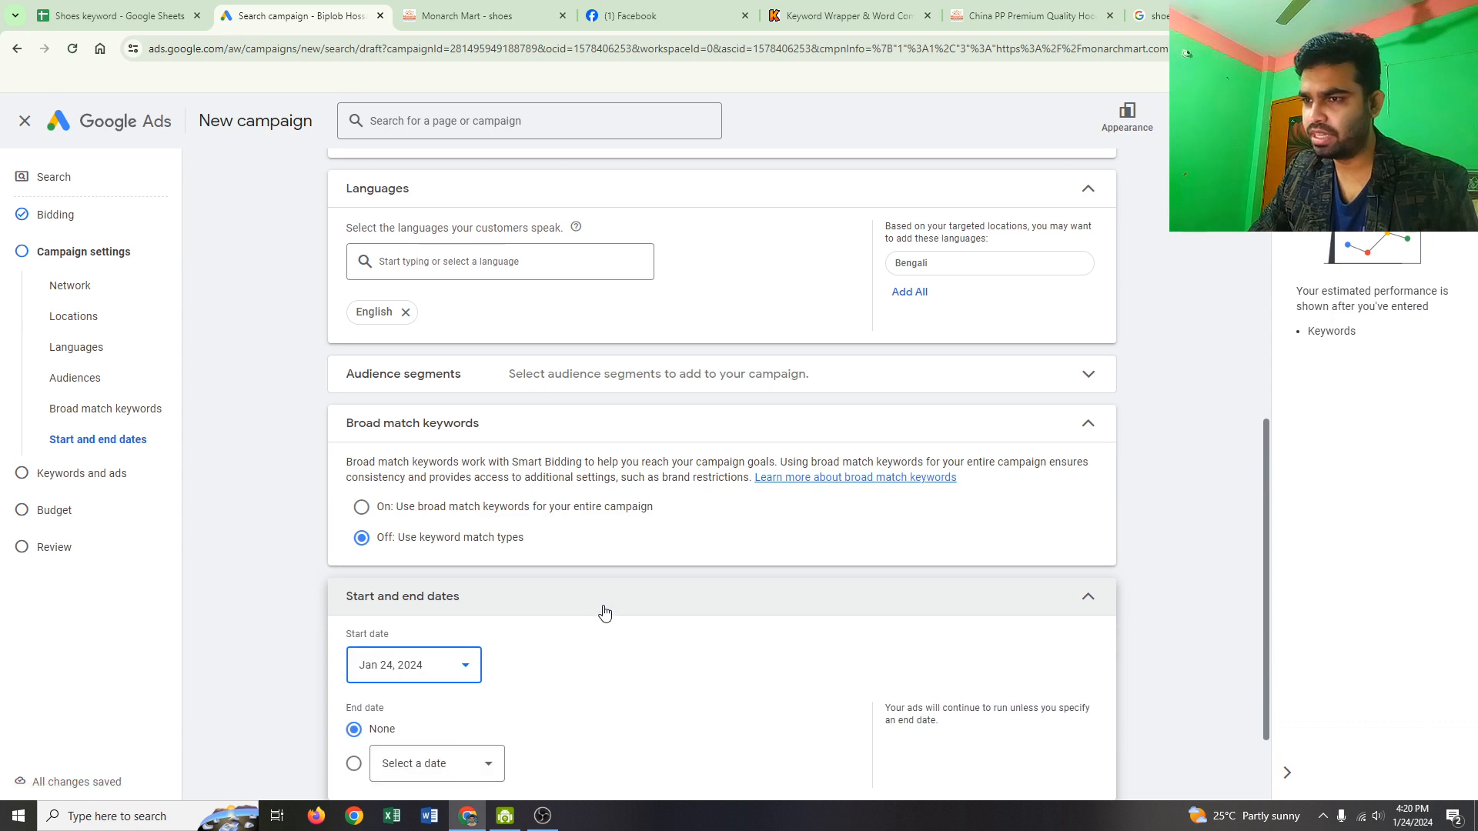
{"action": "scroll", "coordinate": [477, 552], "scroll_direction": "down", "scroll_amount": 2}
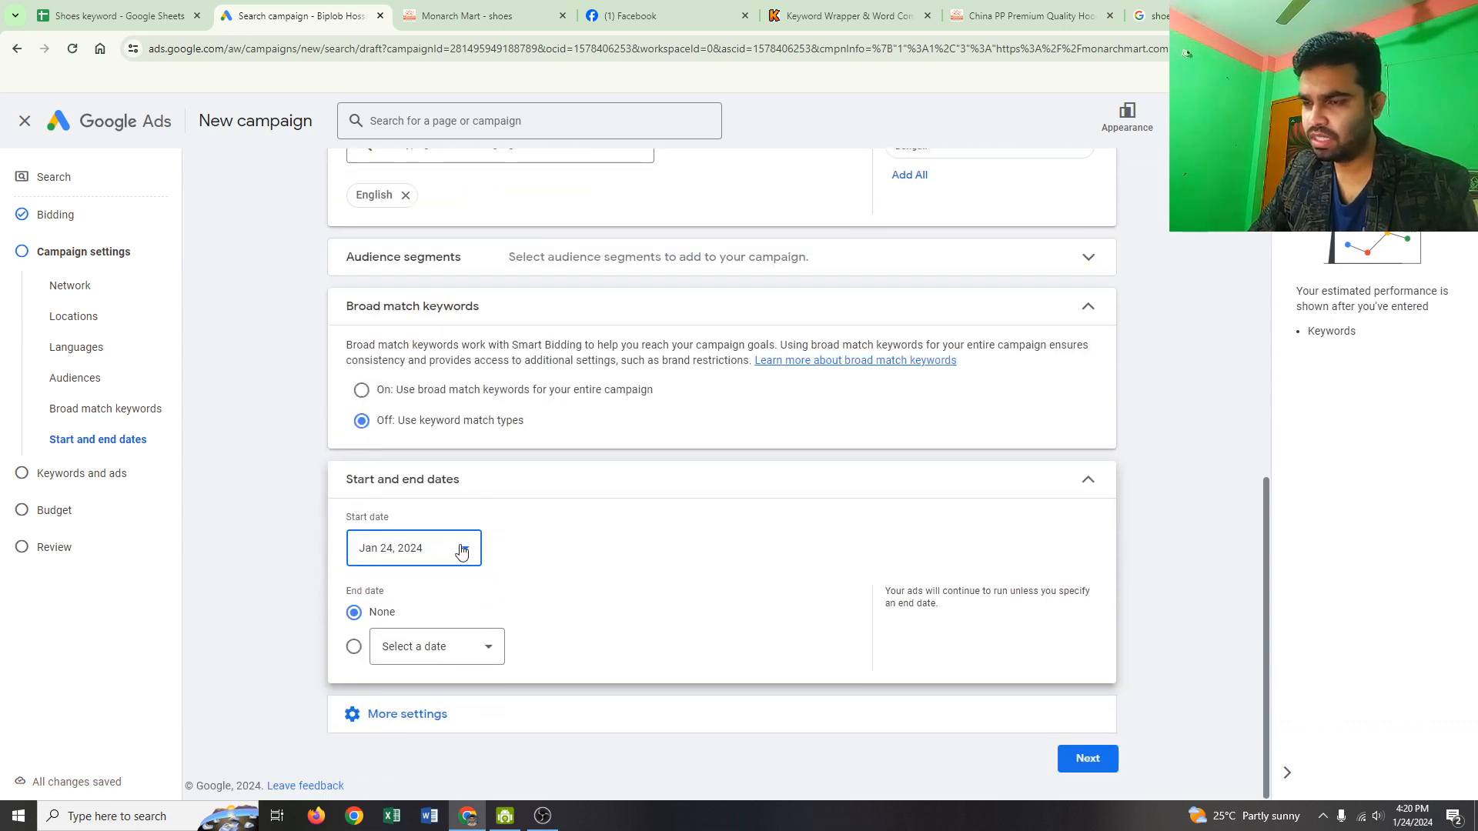
{"action": "left_click", "coordinate": [463, 552]}
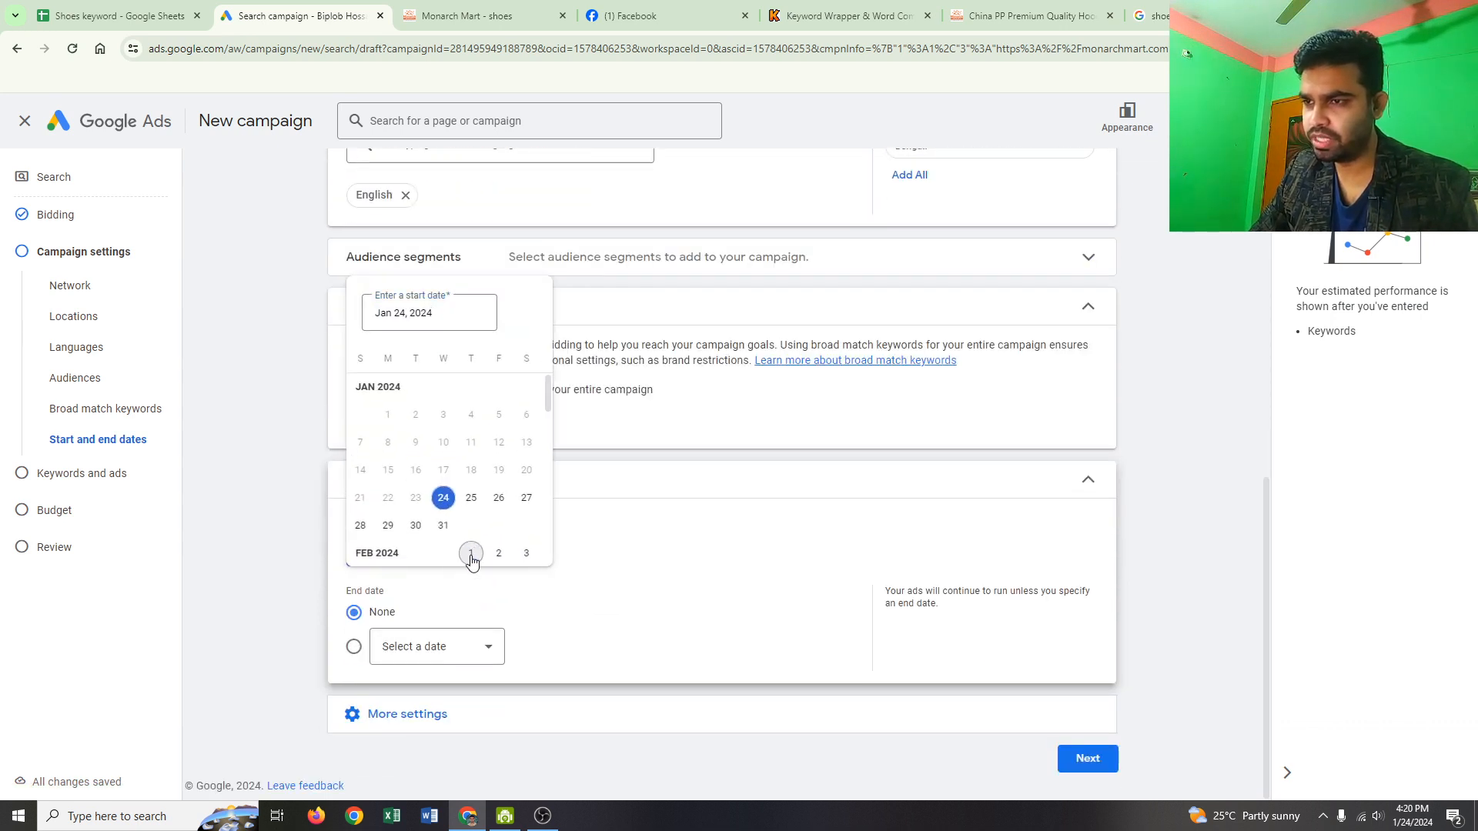
{"action": "left_click", "coordinate": [471, 557]}
{"action": "left_click", "coordinate": [484, 648]}
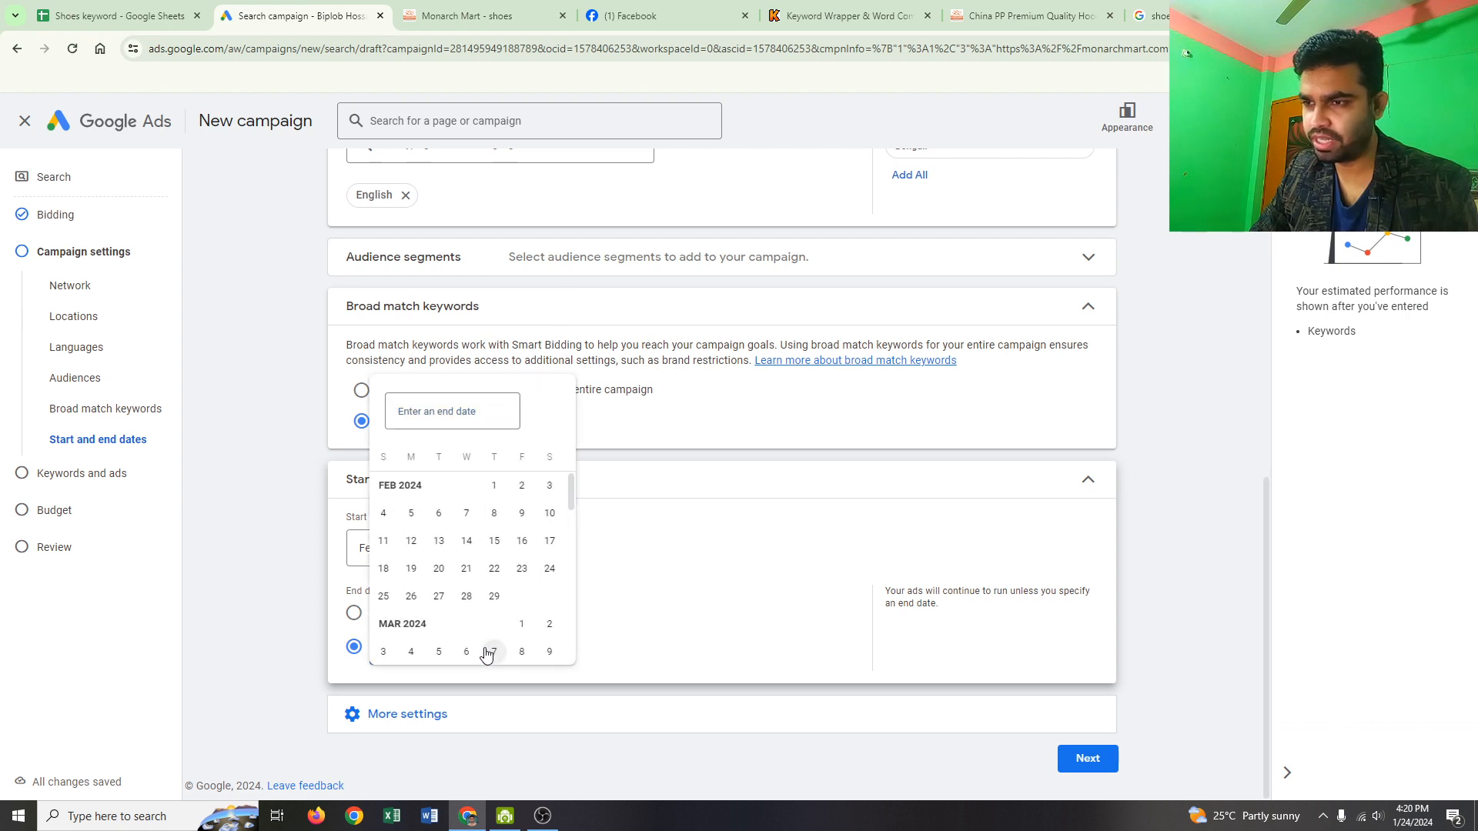
{"action": "left_click", "coordinate": [496, 544]}
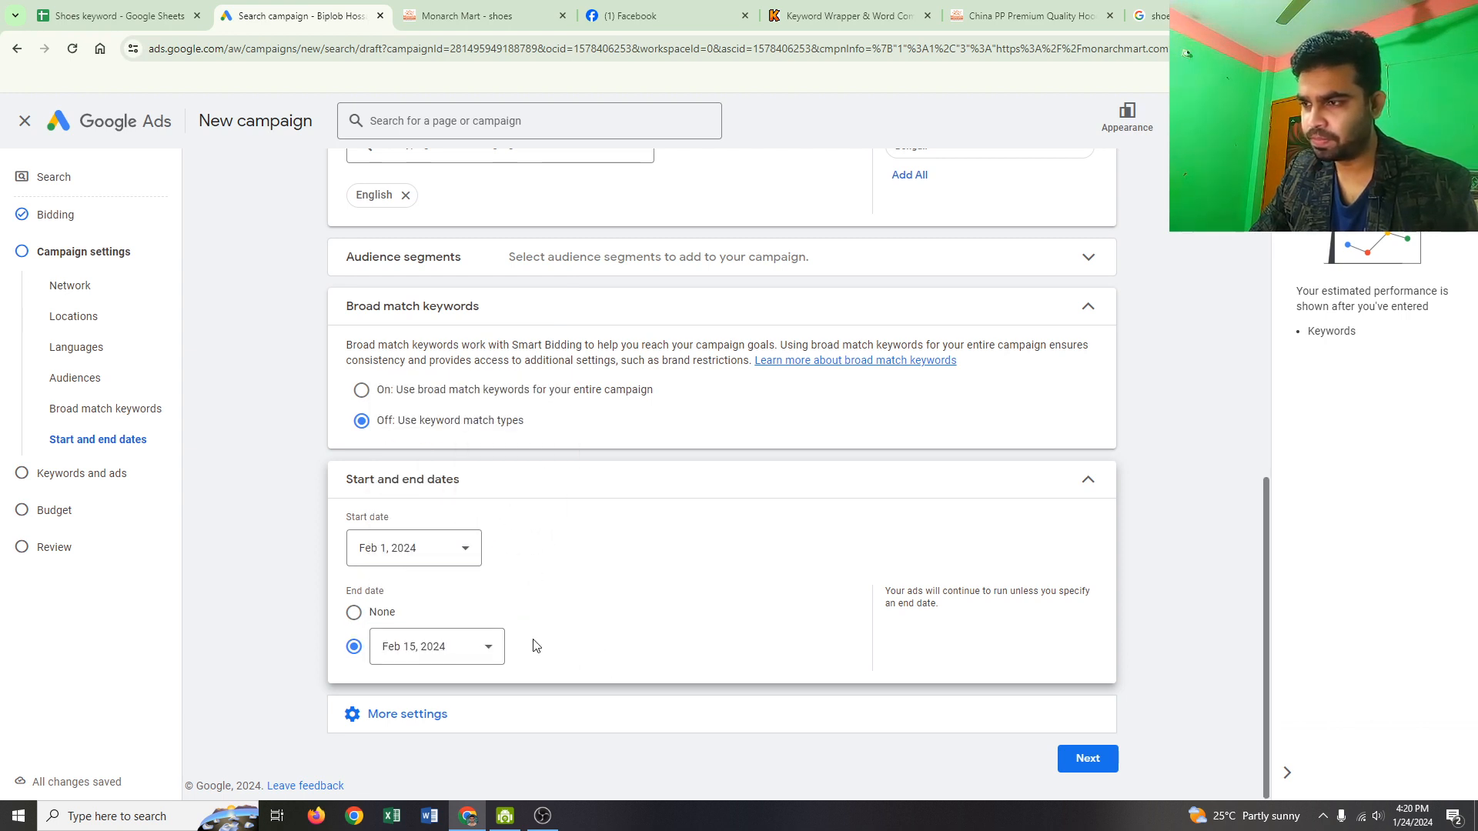
{"action": "left_click", "coordinate": [401, 716]}
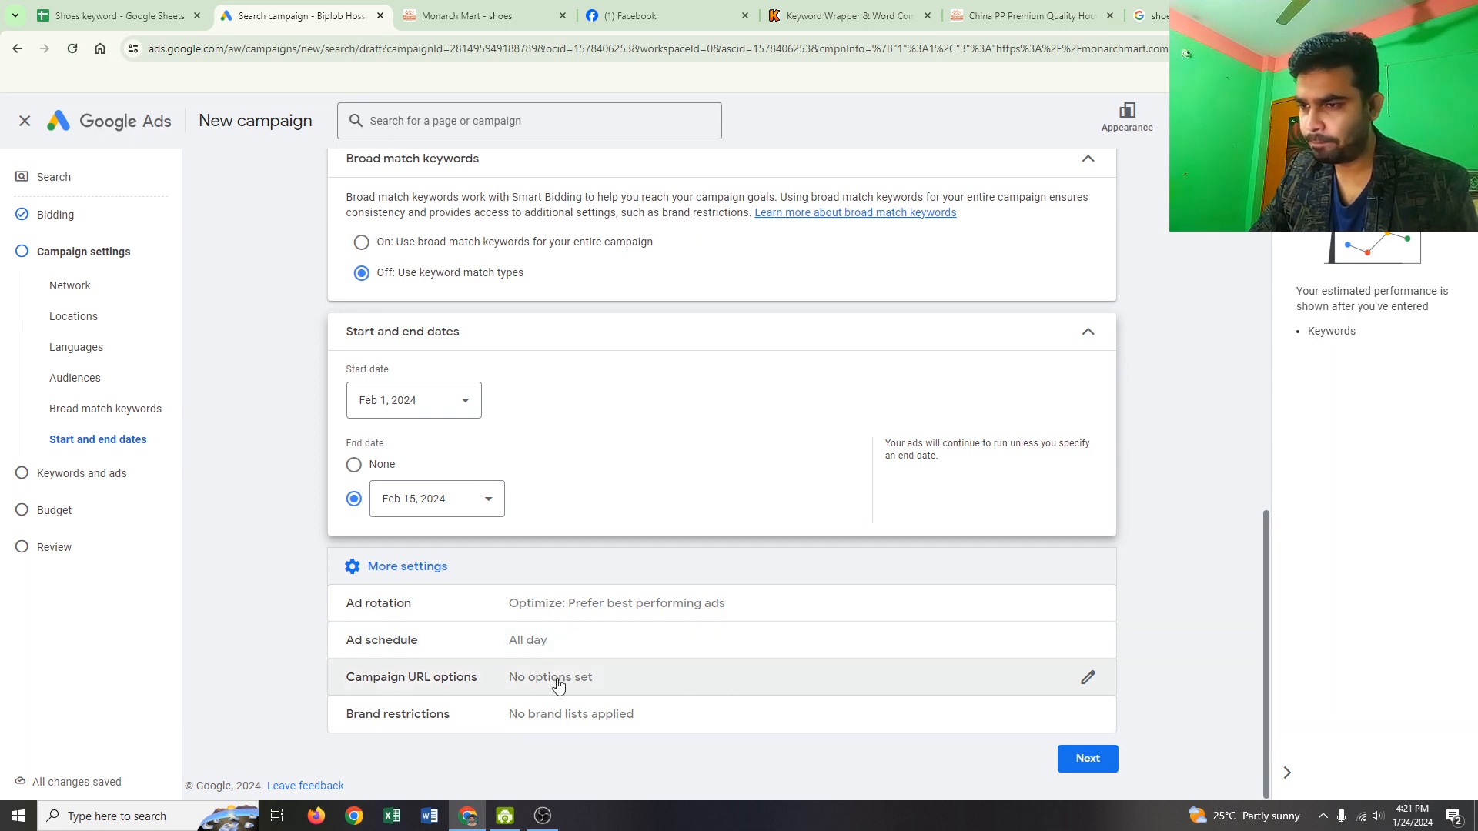
{"action": "left_click", "coordinate": [1093, 760]}
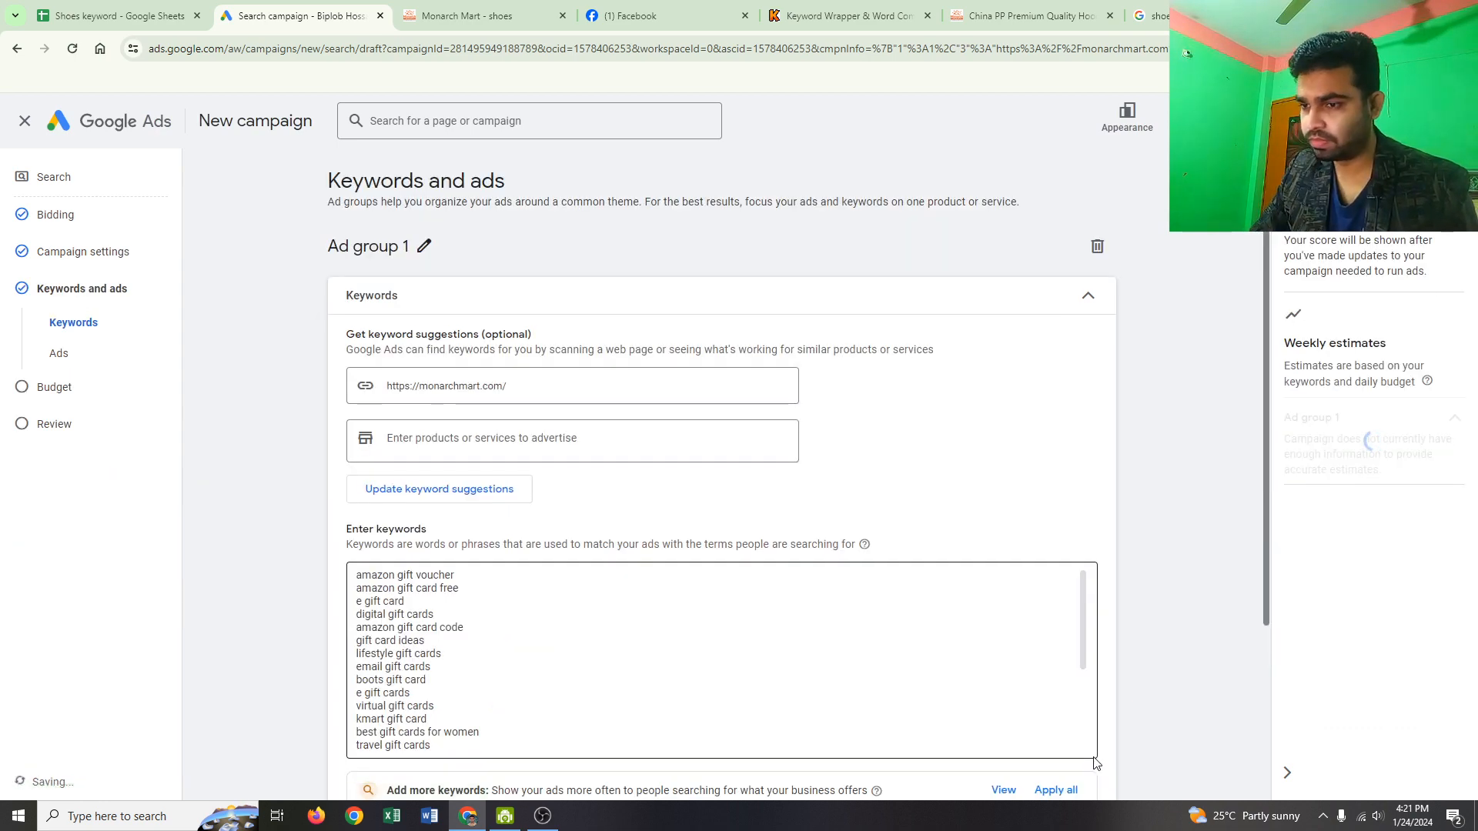
Step: Show the headline keyword ideas and review the ad group's gift card keywords and ad section
{"action": "scroll", "coordinate": [657, 729], "scroll_direction": "down", "scroll_amount": 10}
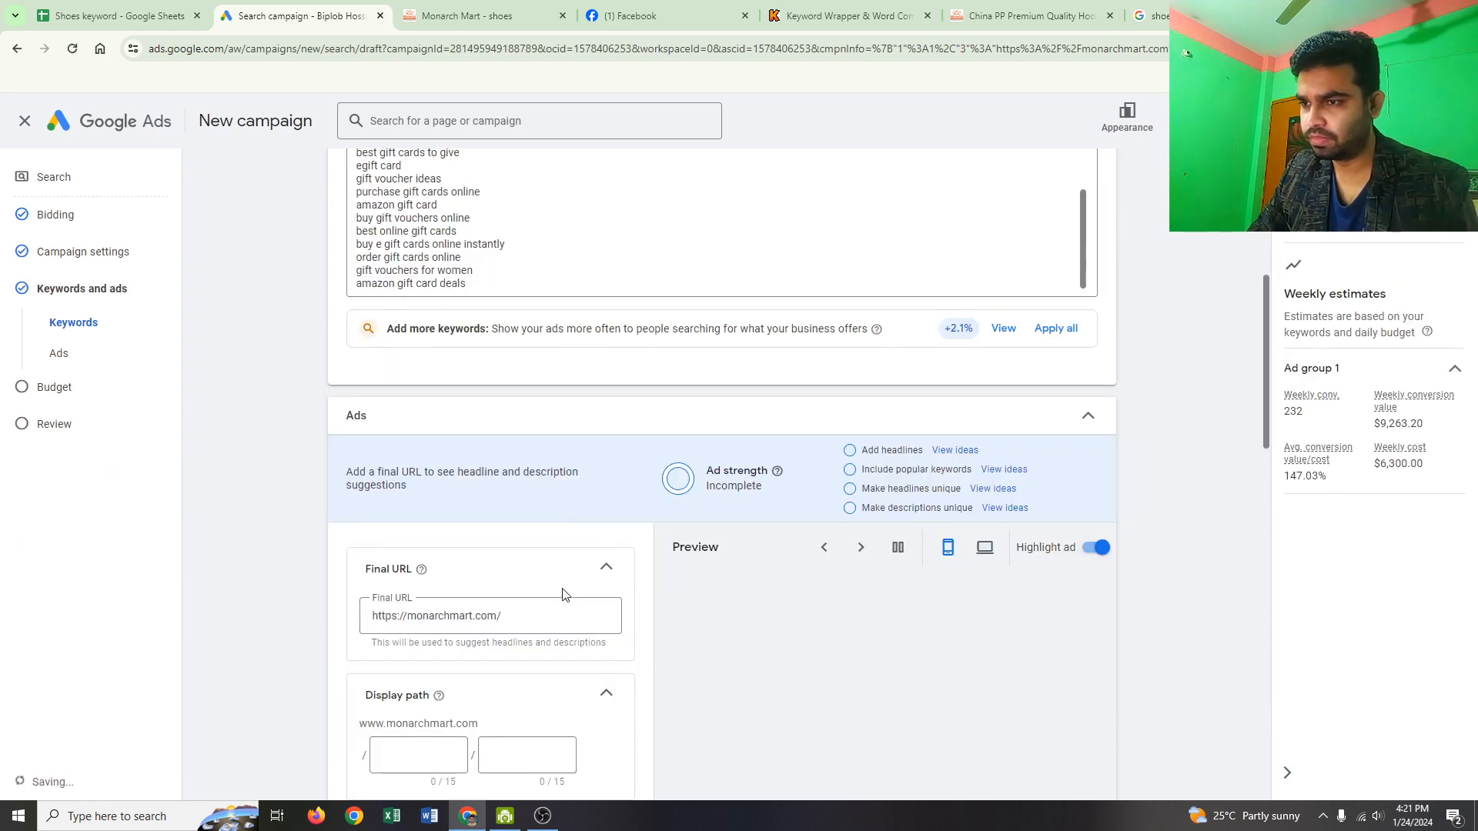
{"action": "left_click", "coordinate": [548, 602]}
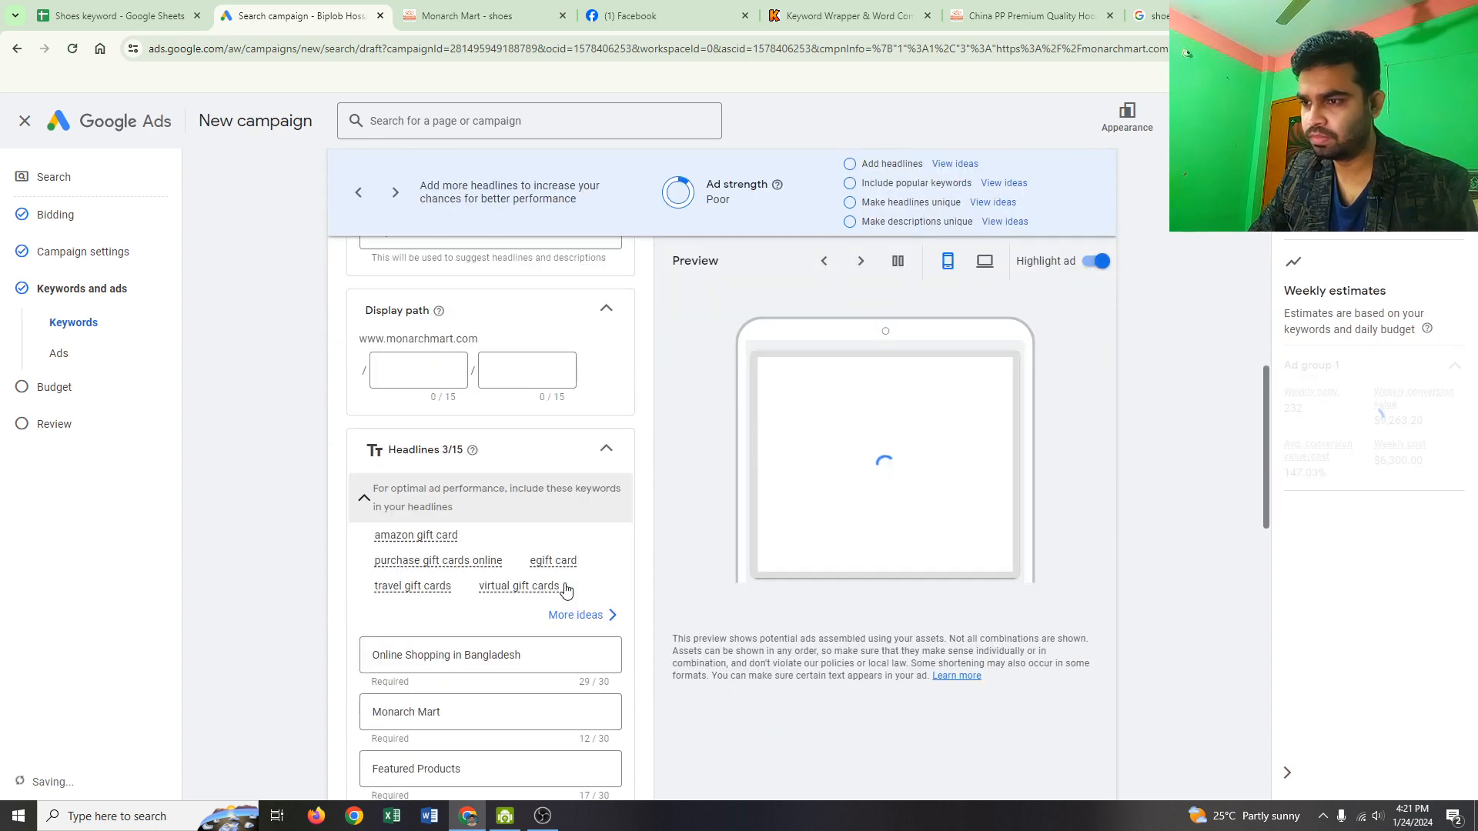
{"action": "scroll", "coordinate": [567, 585], "scroll_direction": "down", "scroll_amount": 4}
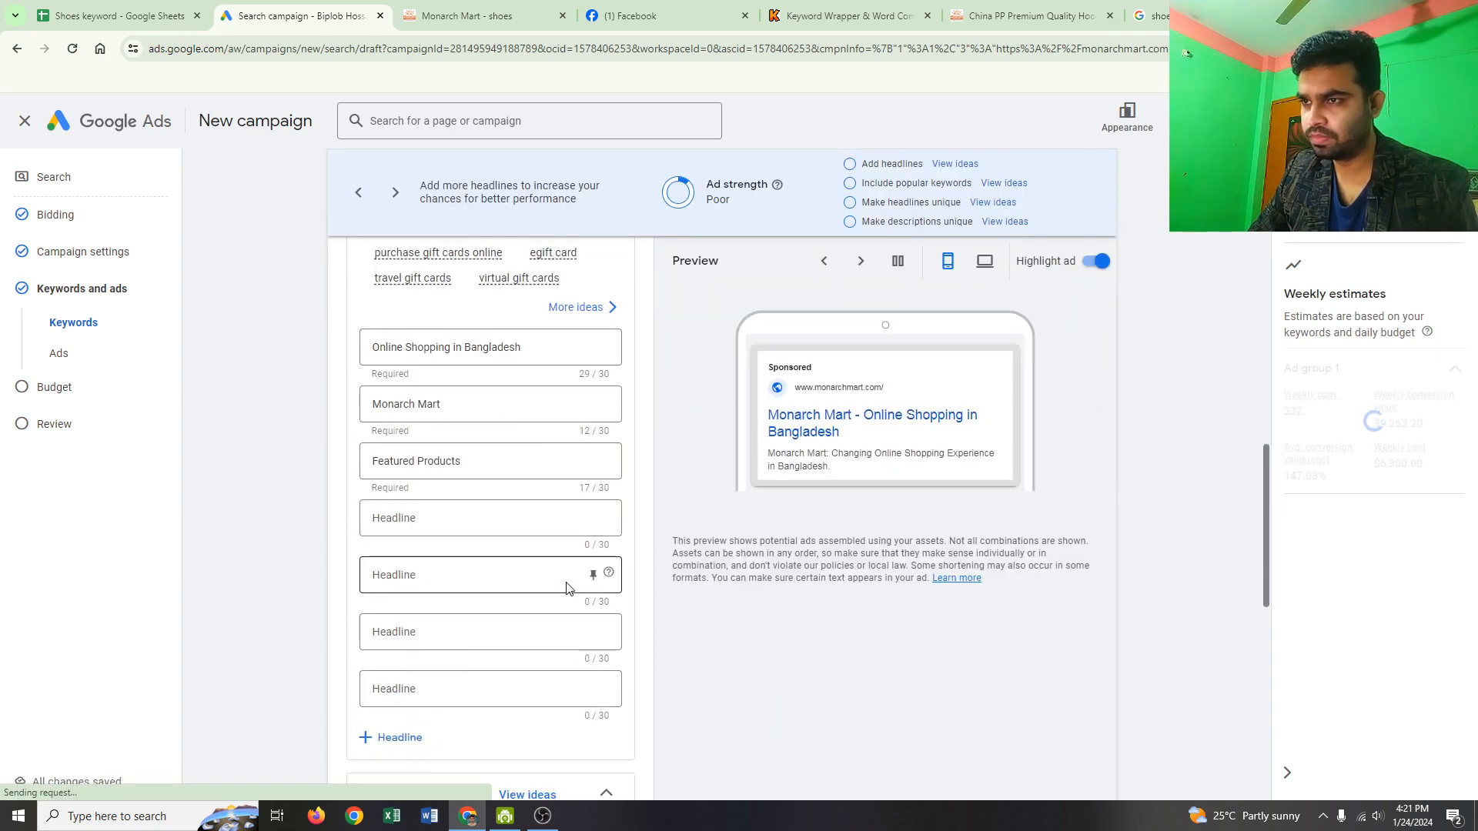
{"action": "scroll", "coordinate": [570, 585], "scroll_direction": "up", "scroll_amount": 2}
{"action": "scroll", "coordinate": [567, 585], "scroll_direction": "up", "scroll_amount": 4}
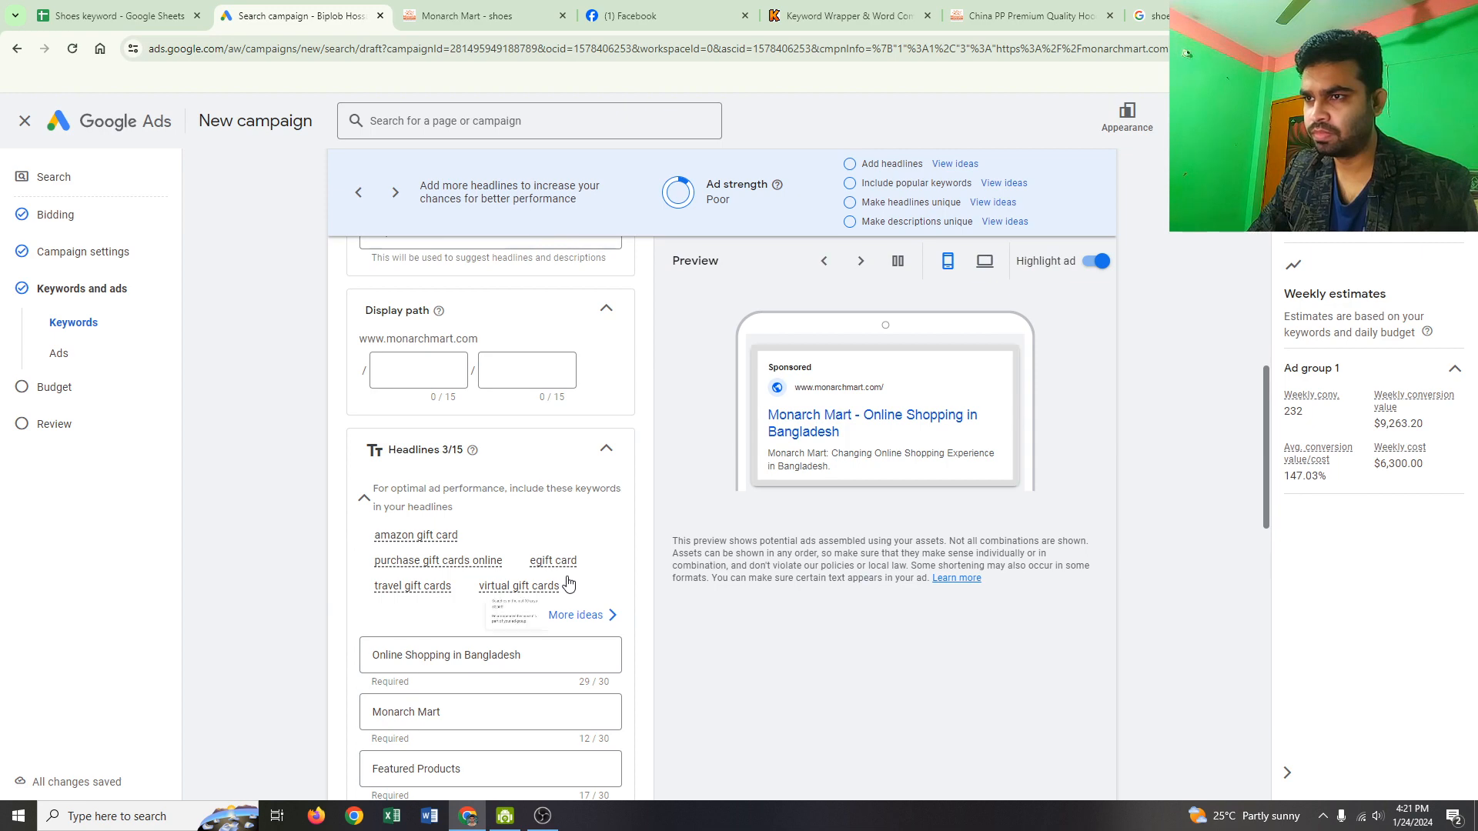
{"action": "scroll", "coordinate": [566, 581], "scroll_direction": "up", "scroll_amount": 8}
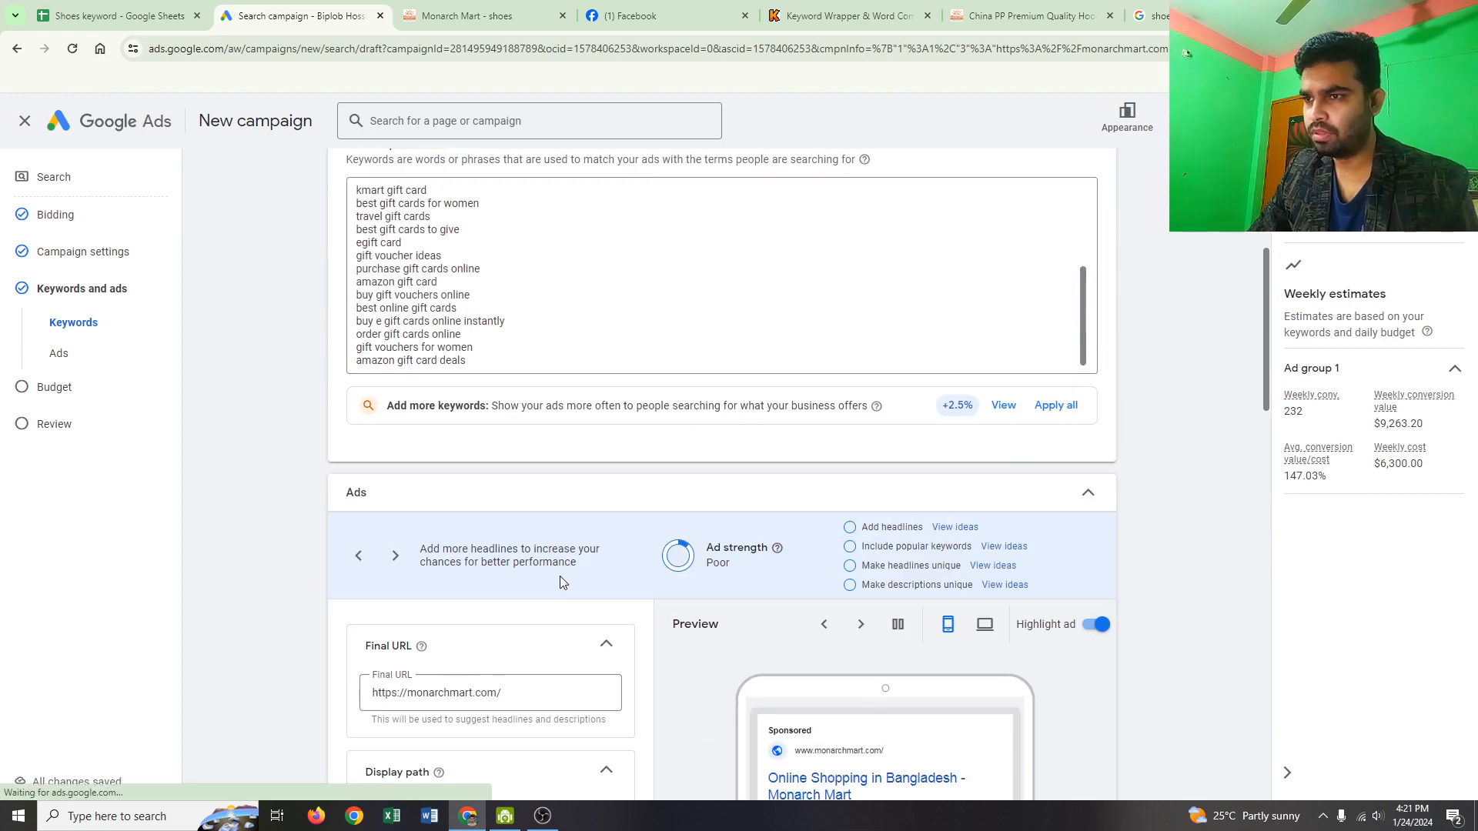
{"action": "scroll", "coordinate": [561, 577], "scroll_direction": "up", "scroll_amount": 1}
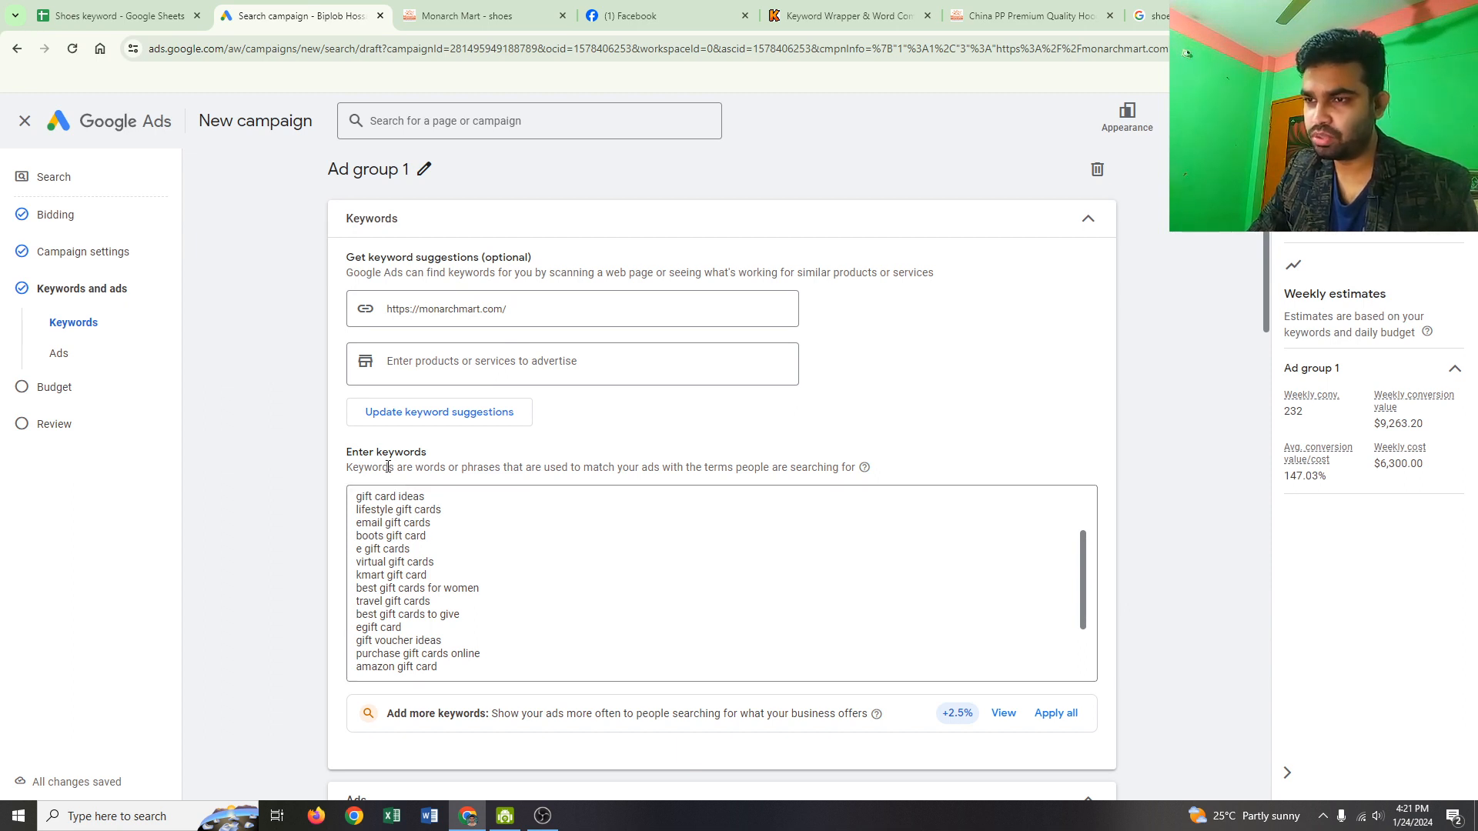
{"action": "scroll", "coordinate": [461, 548], "scroll_direction": "down", "scroll_amount": 3}
{"action": "scroll", "coordinate": [463, 553], "scroll_direction": "down", "scroll_amount": 4}
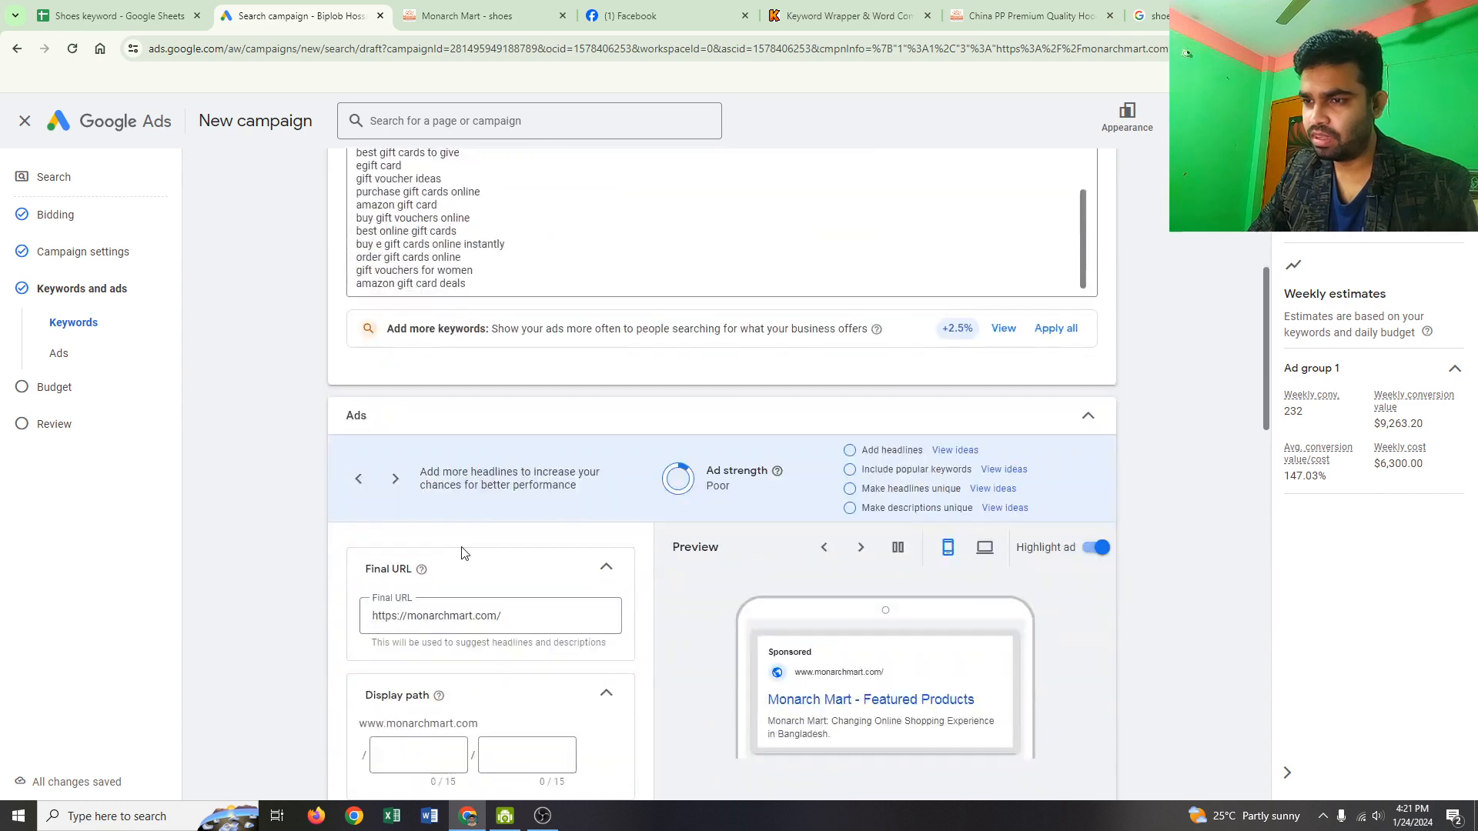
{"action": "scroll", "coordinate": [450, 566], "scroll_direction": "down", "scroll_amount": 2}
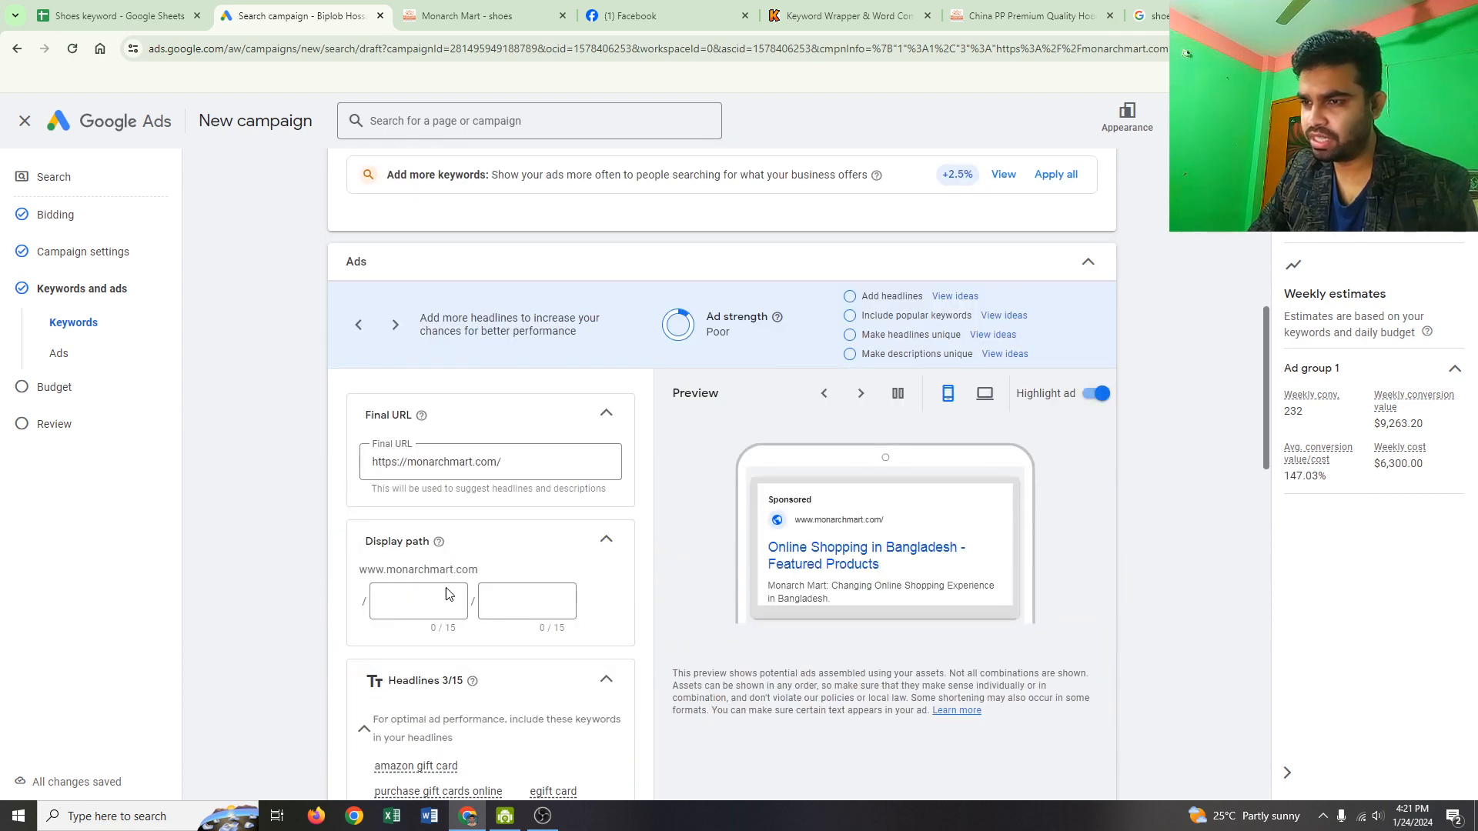
{"action": "scroll", "coordinate": [448, 593], "scroll_direction": "down", "scroll_amount": 3}
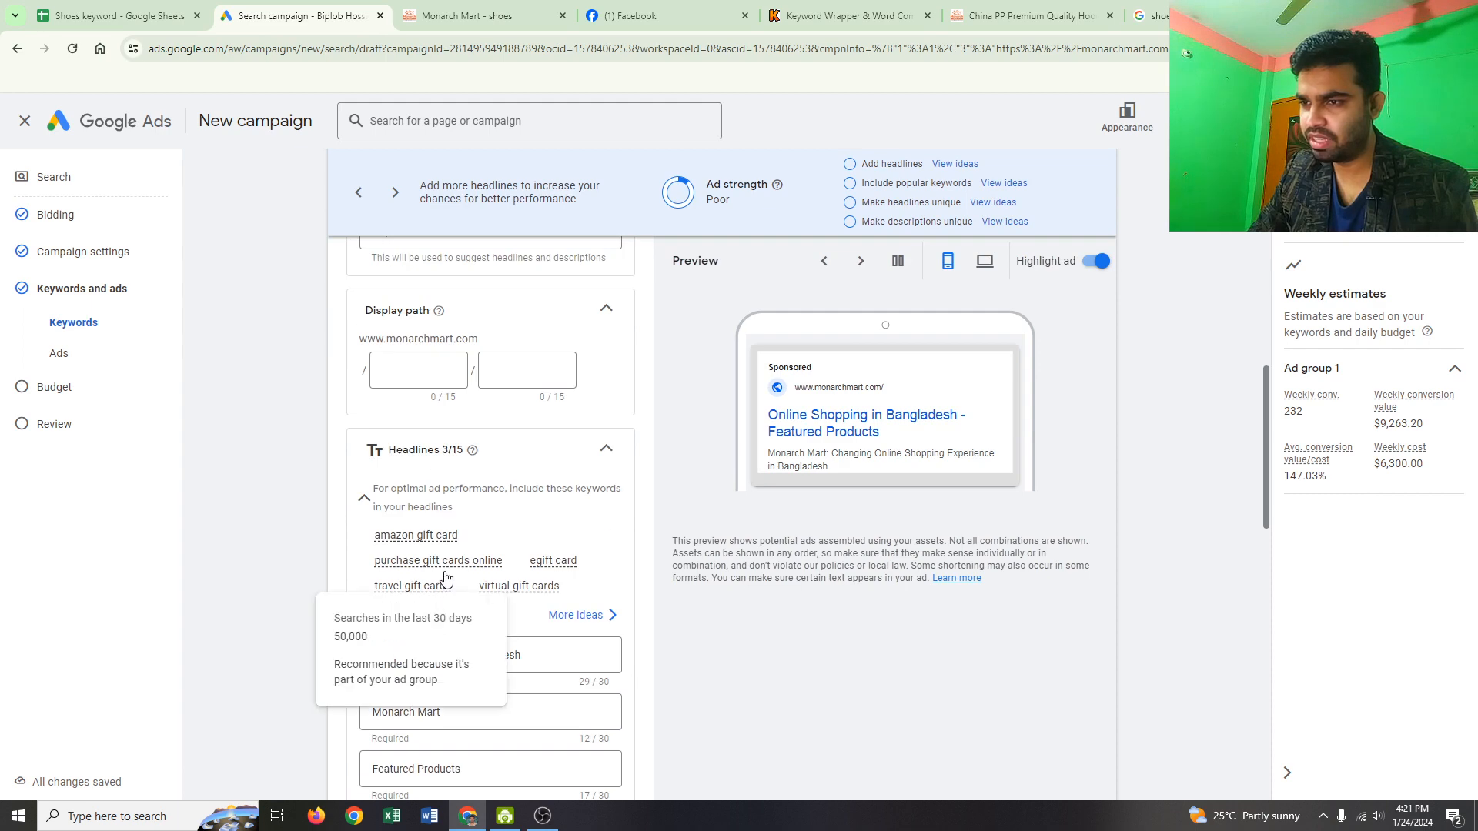
{"action": "scroll", "coordinate": [540, 475], "scroll_direction": "down", "scroll_amount": 3}
{"action": "scroll", "coordinate": [534, 475], "scroll_direction": "down", "scroll_amount": 2}
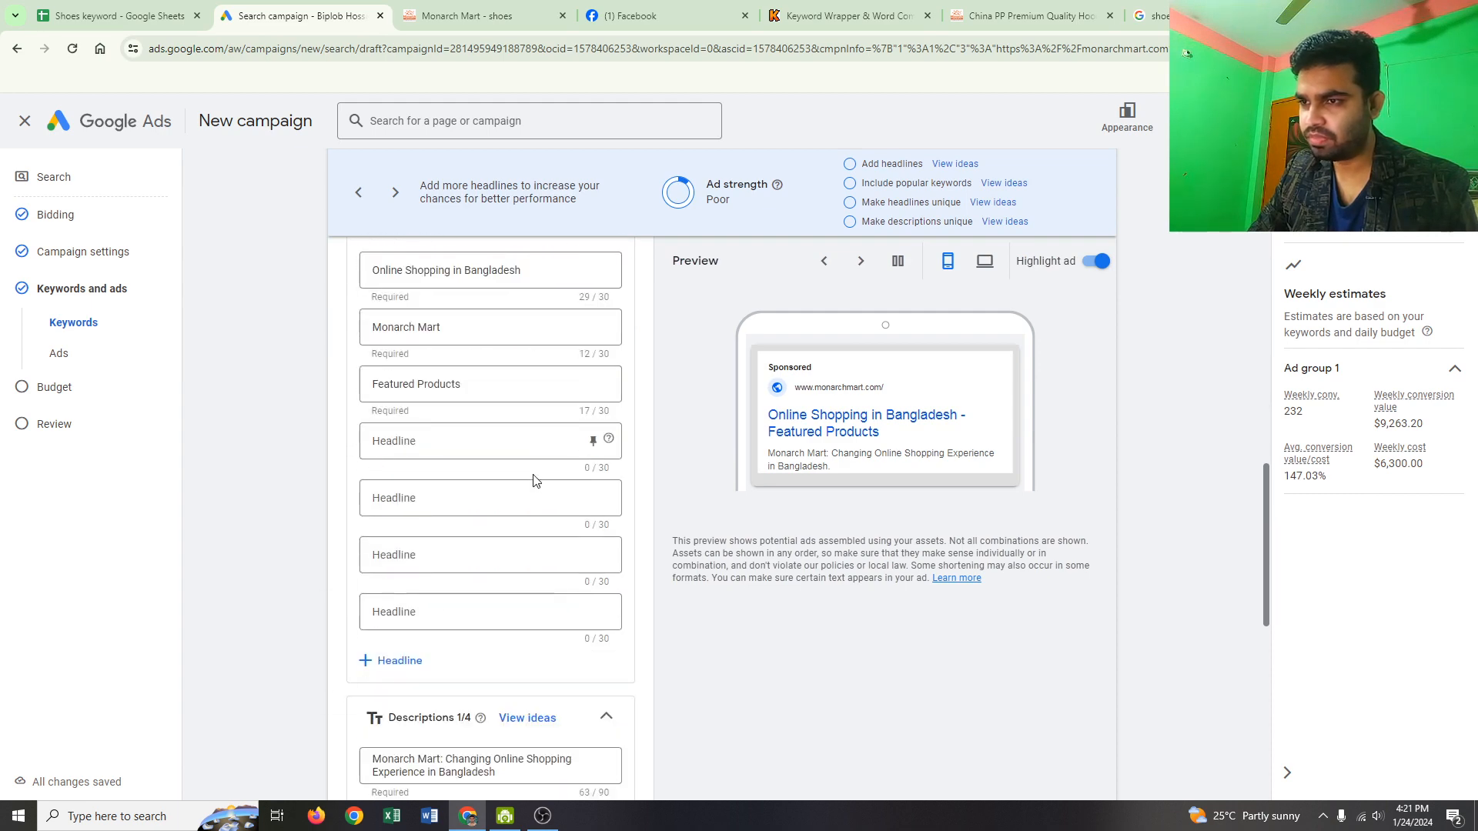
{"action": "scroll", "coordinate": [534, 479], "scroll_direction": "down", "scroll_amount": 3}
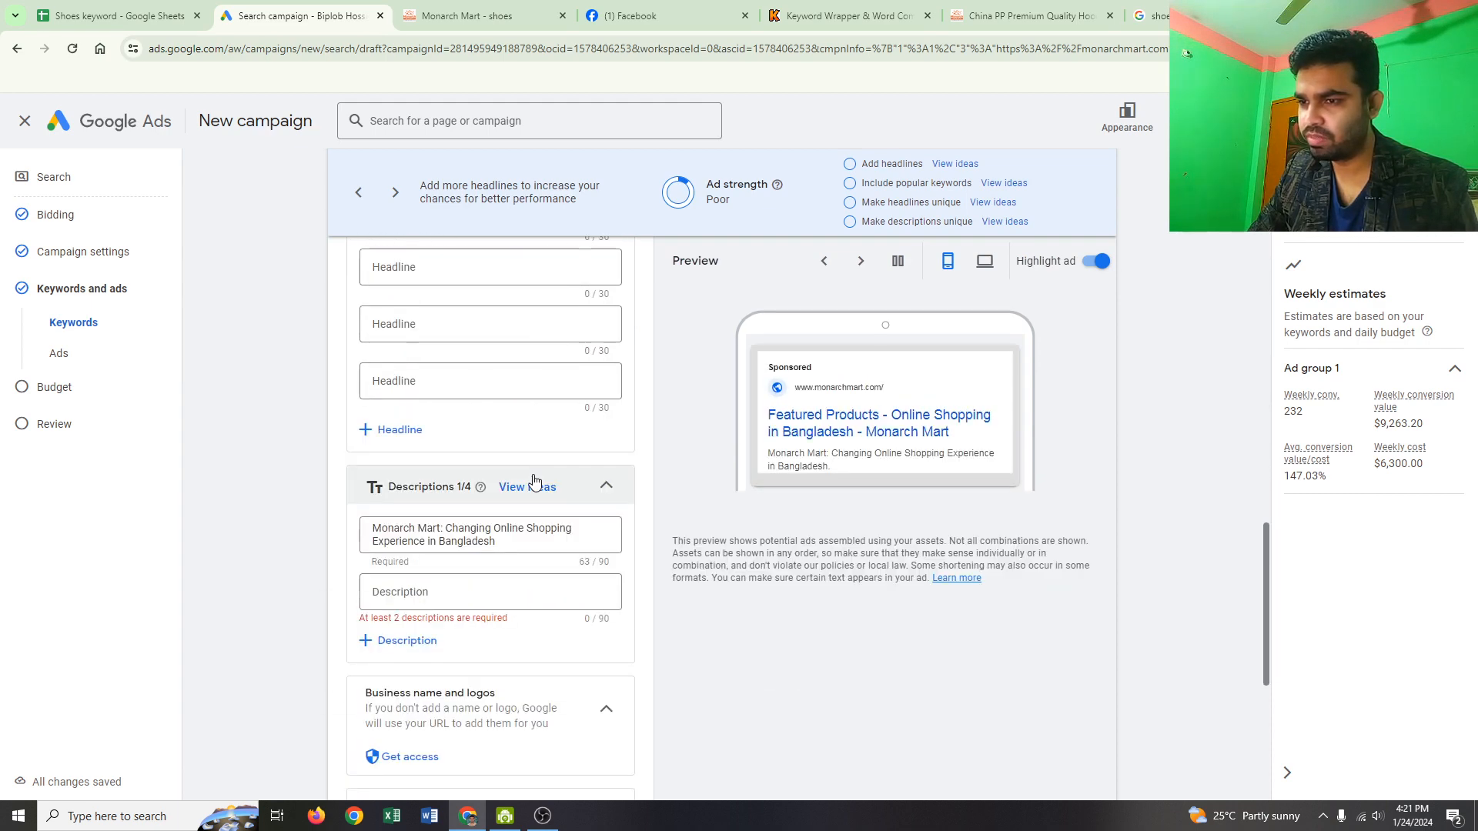
{"action": "scroll", "coordinate": [534, 480], "scroll_direction": "down", "scroll_amount": 3}
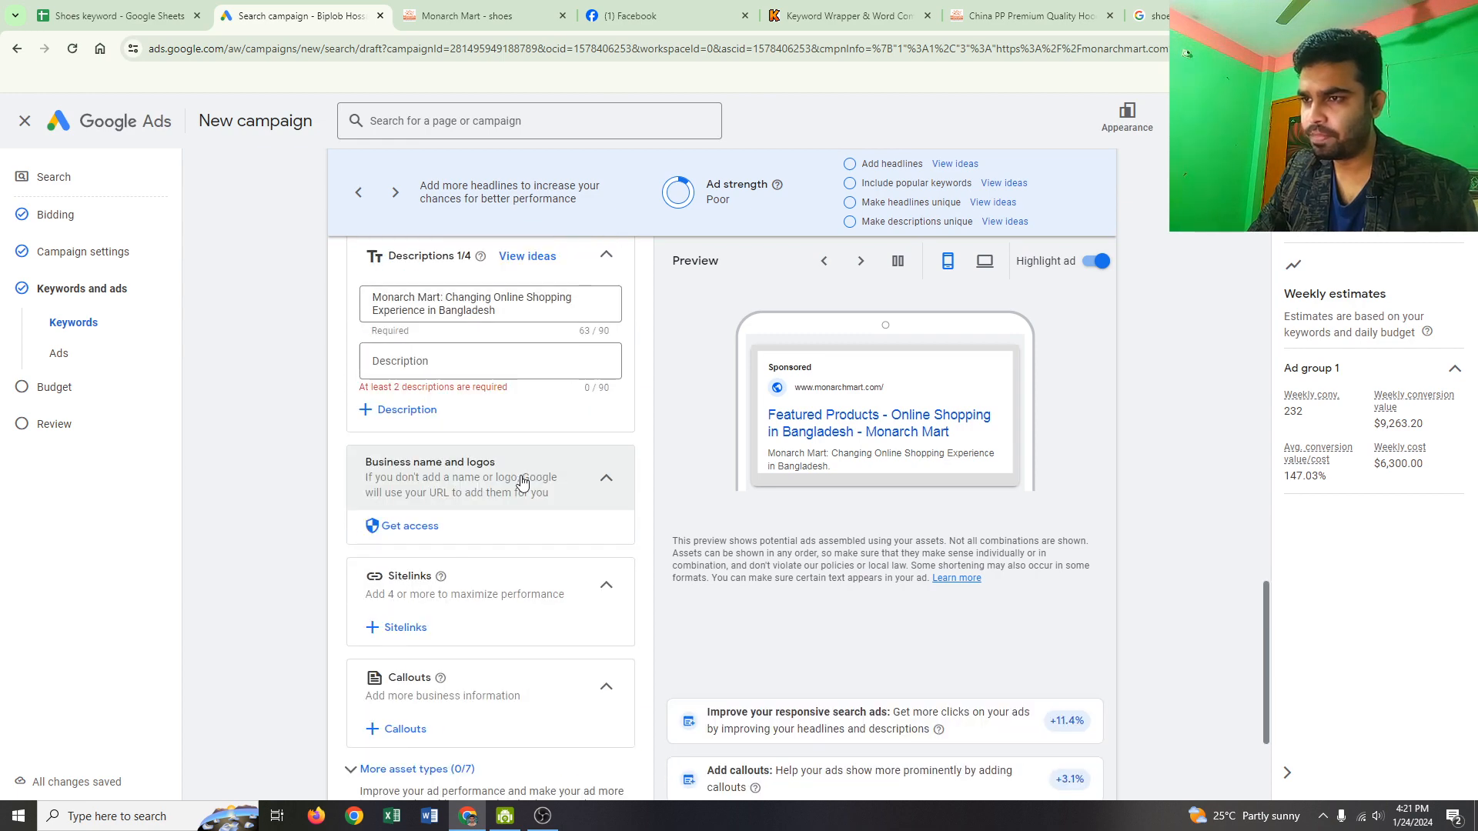
{"action": "scroll", "coordinate": [531, 480], "scroll_direction": "down", "scroll_amount": 2}
{"action": "scroll", "coordinate": [525, 481], "scroll_direction": "up", "scroll_amount": 15}
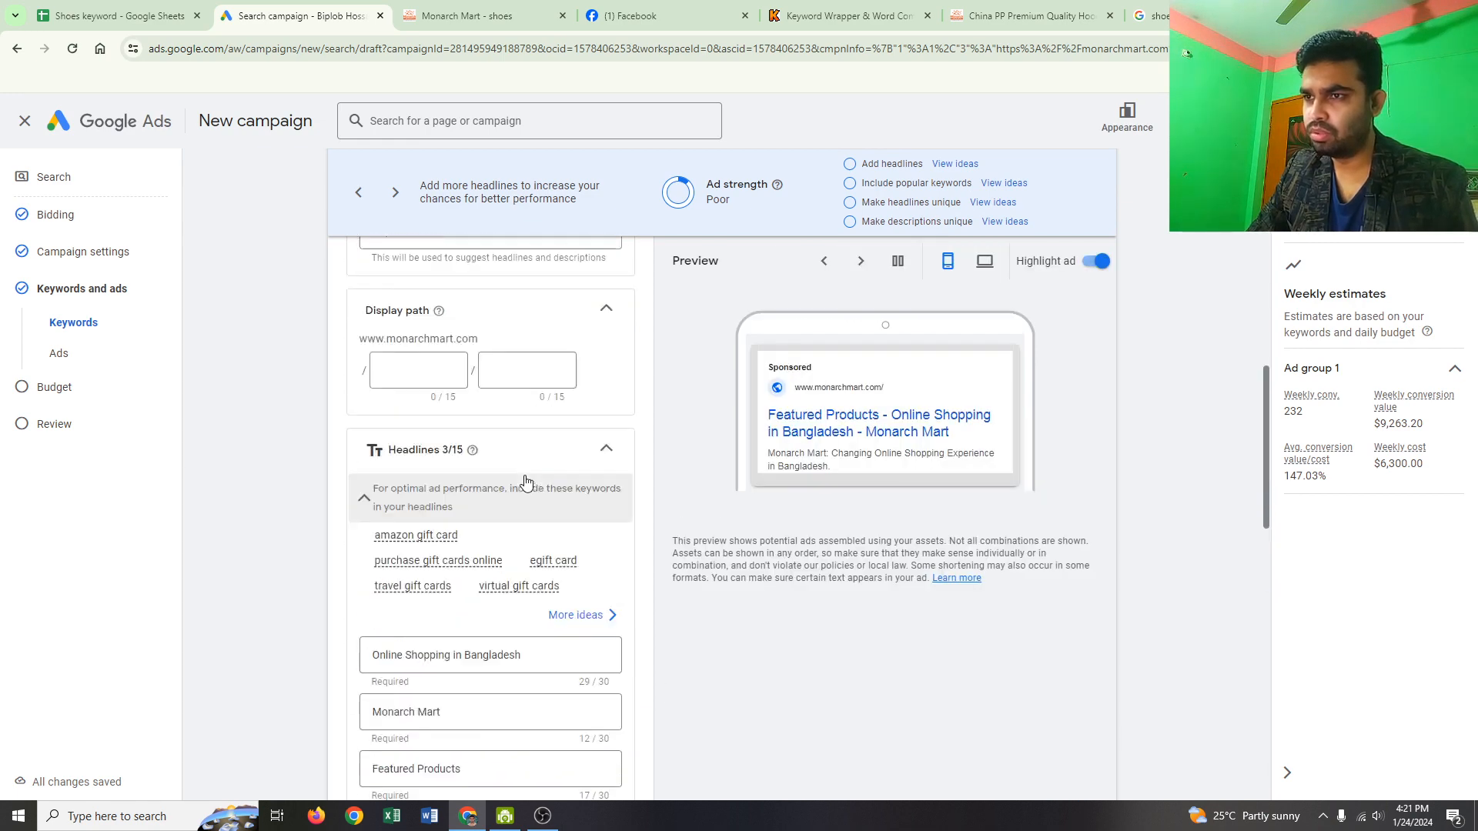
{"action": "scroll", "coordinate": [507, 421], "scroll_direction": "up", "scroll_amount": 3}
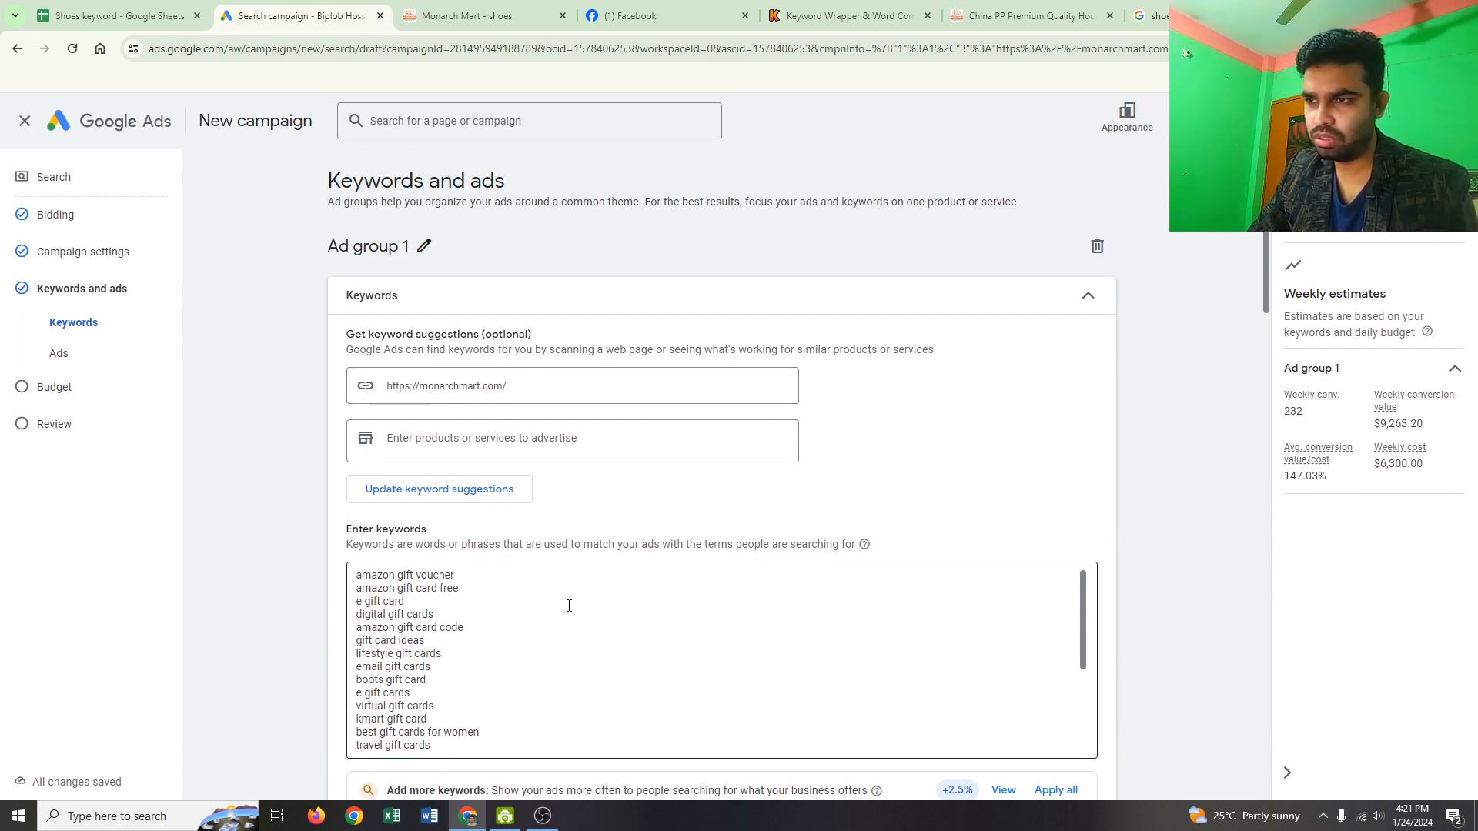
{"action": "scroll", "coordinate": [544, 579], "scroll_direction": "down", "scroll_amount": 2}
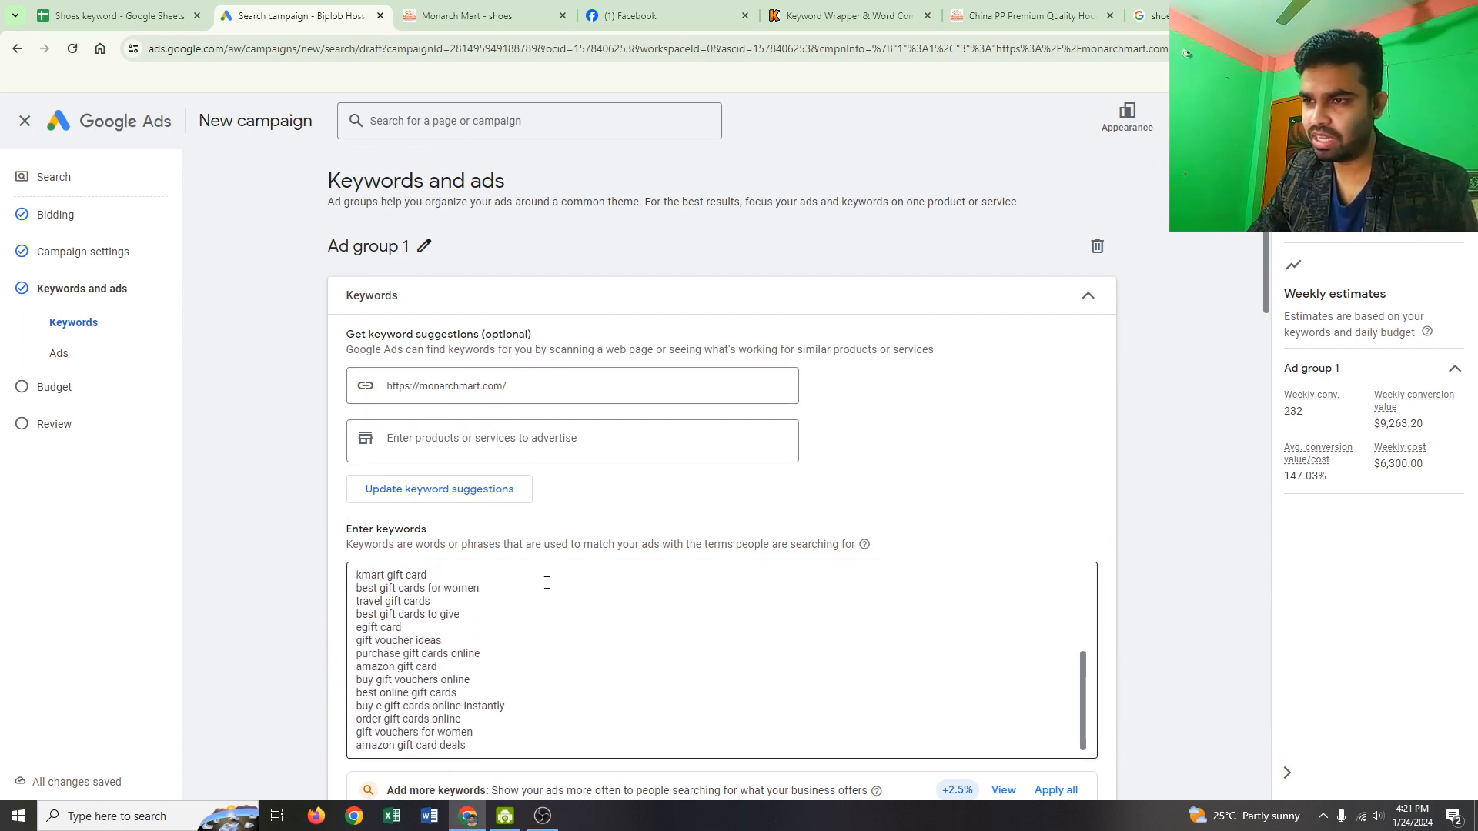
{"action": "scroll", "coordinate": [546, 582], "scroll_direction": "down", "scroll_amount": 4}
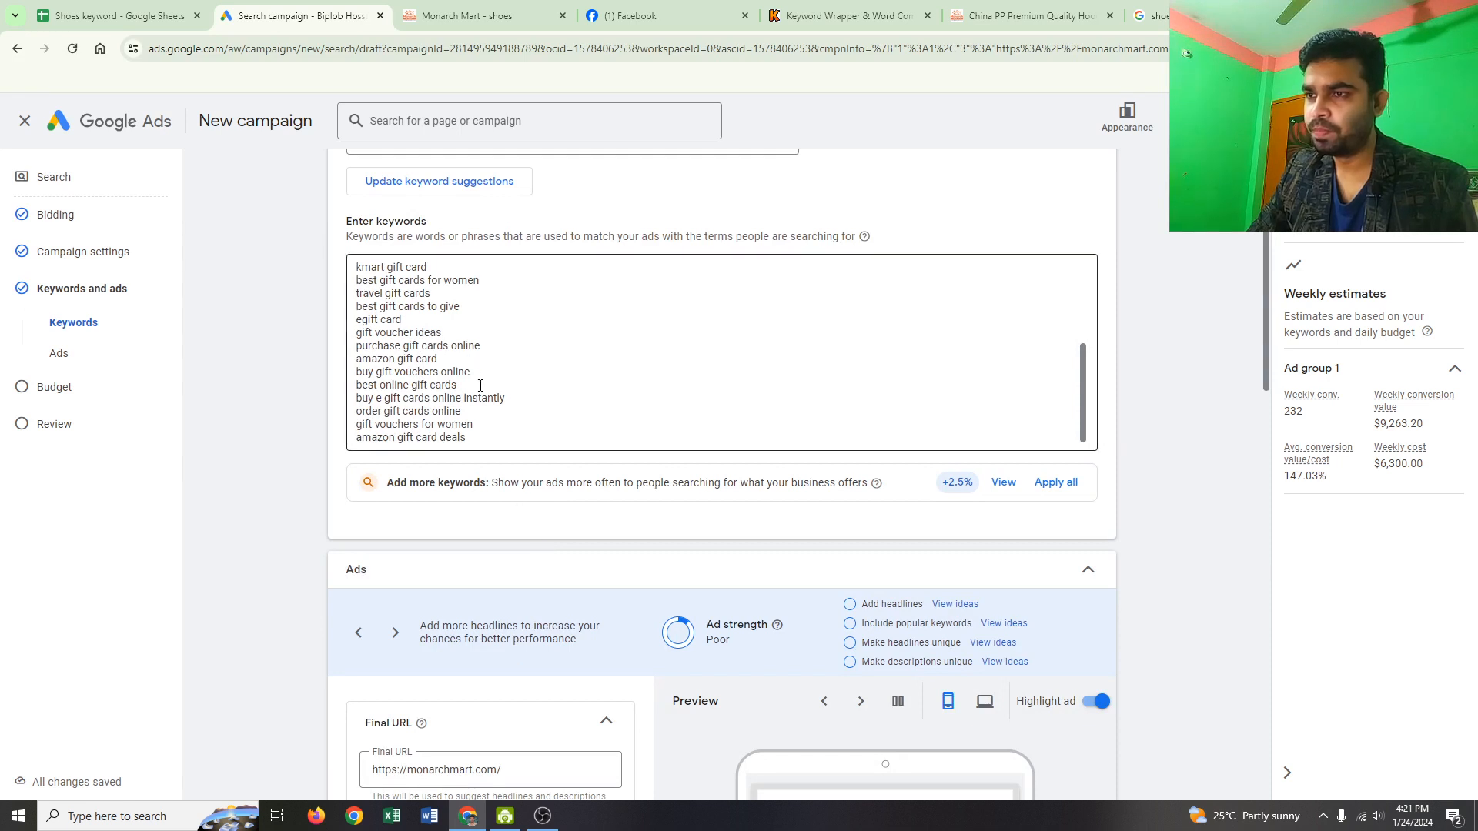
{"action": "scroll", "coordinate": [481, 386], "scroll_direction": "up", "scroll_amount": 2}
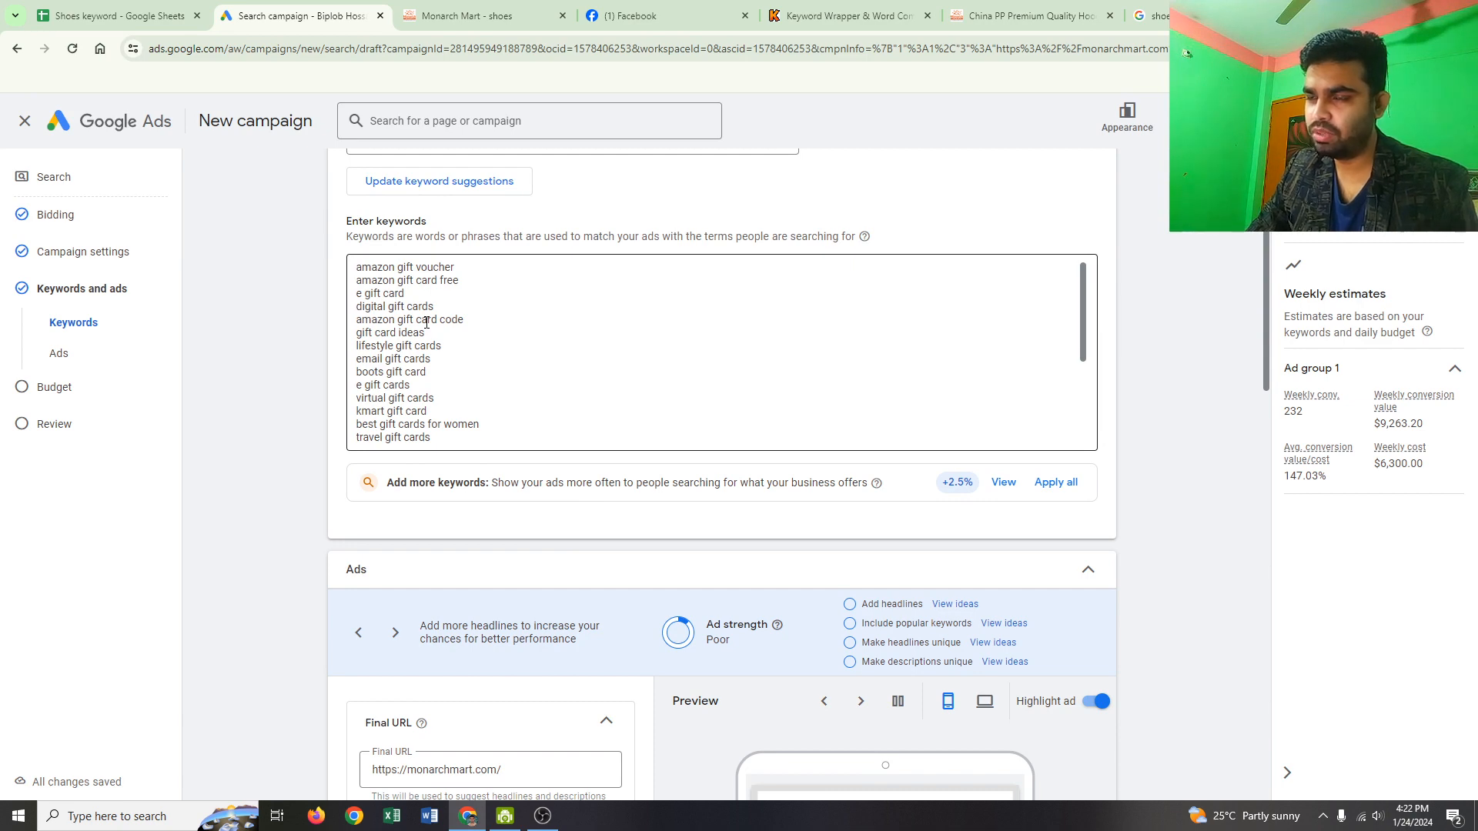
{"action": "scroll", "coordinate": [468, 367], "scroll_direction": "down", "scroll_amount": 10}
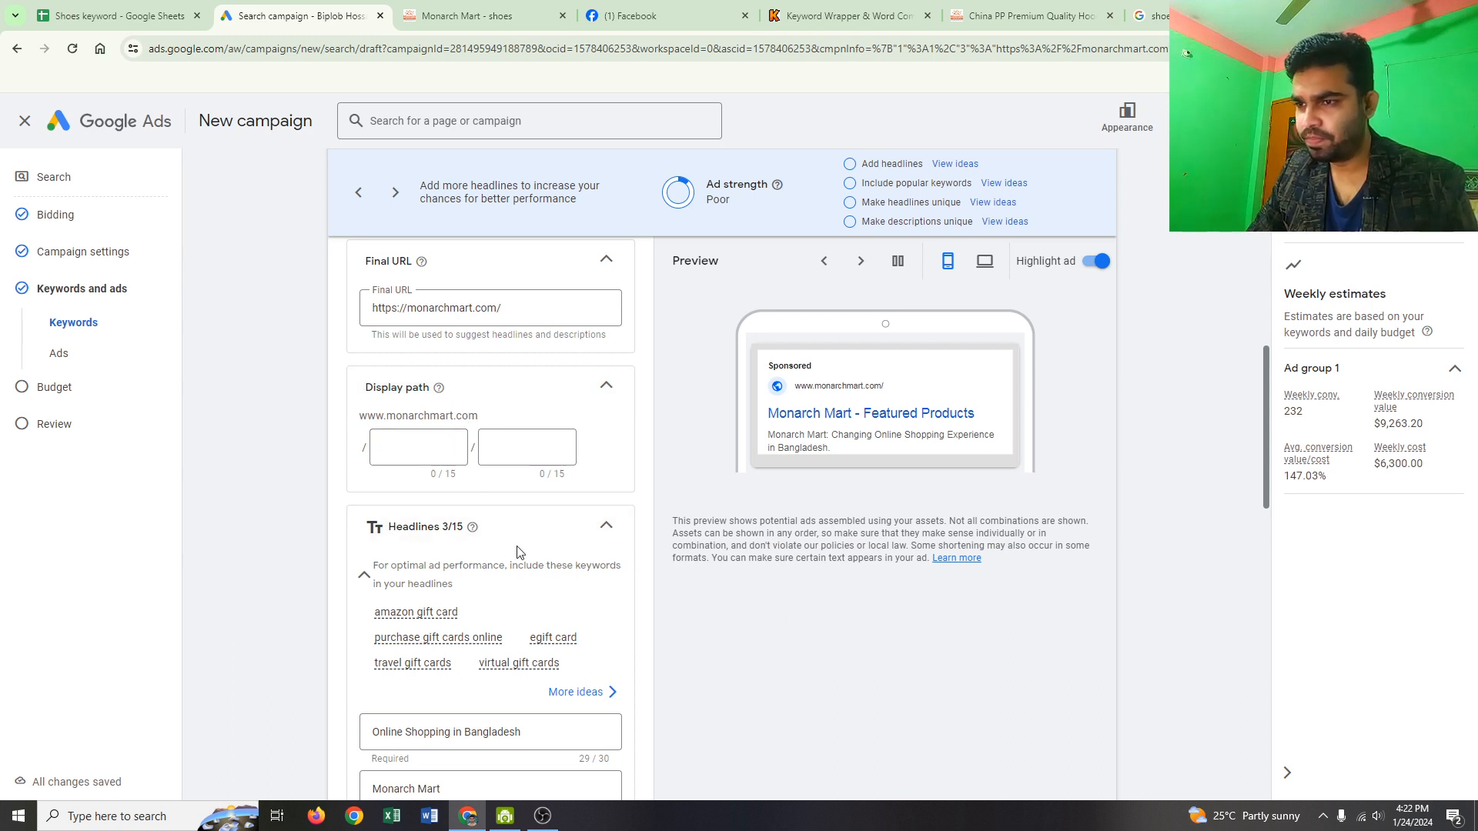
{"action": "scroll", "coordinate": [477, 462], "scroll_direction": "down", "scroll_amount": 5}
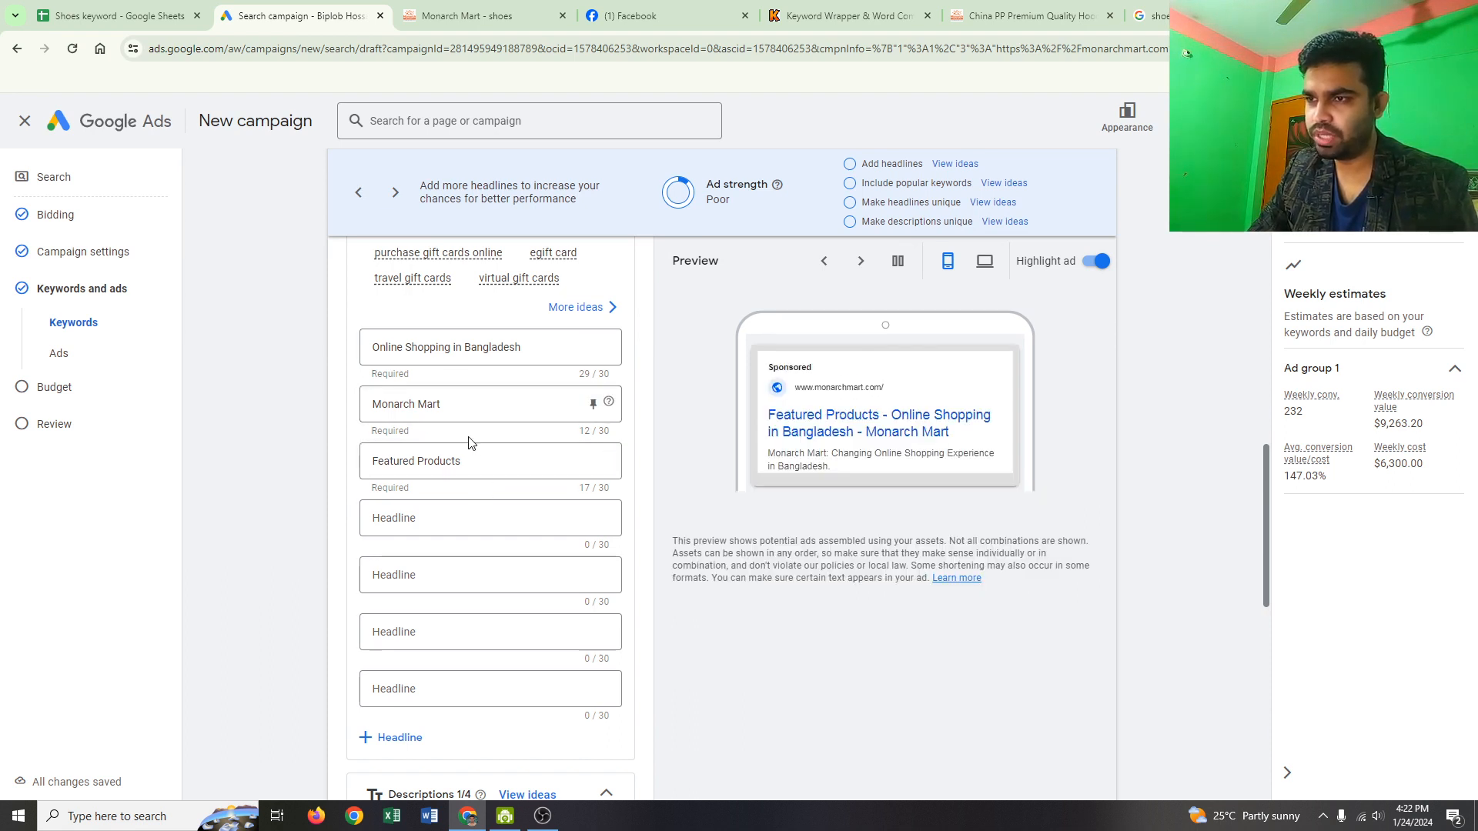
{"action": "scroll", "coordinate": [471, 446], "scroll_direction": "down", "scroll_amount": 4}
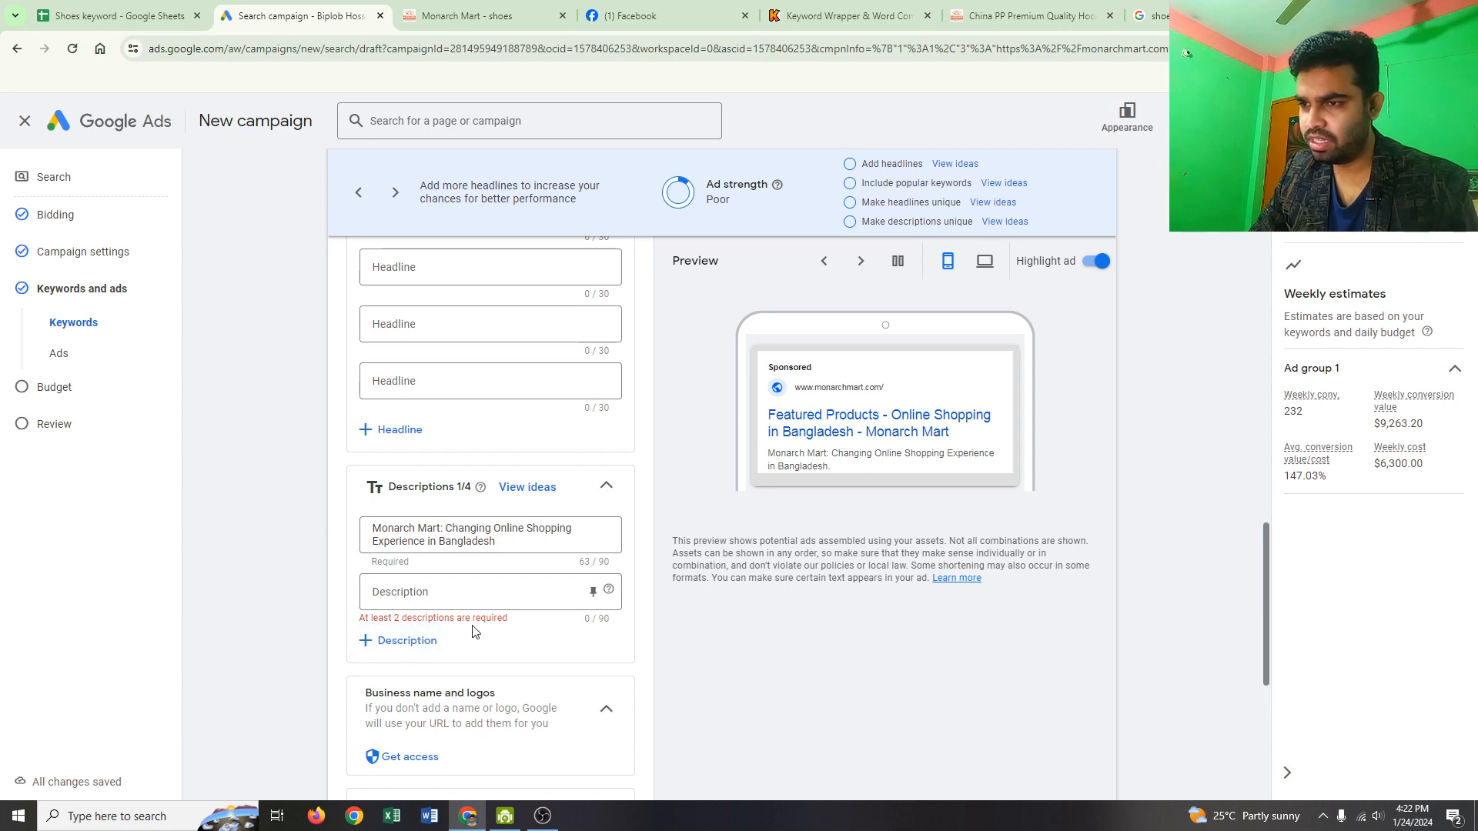
{"action": "scroll", "coordinate": [521, 607], "scroll_direction": "up", "scroll_amount": 6}
{"action": "scroll", "coordinate": [521, 608], "scroll_direction": "down", "scroll_amount": 5}
{"action": "scroll", "coordinate": [521, 607], "scroll_direction": "down", "scroll_amount": 1}
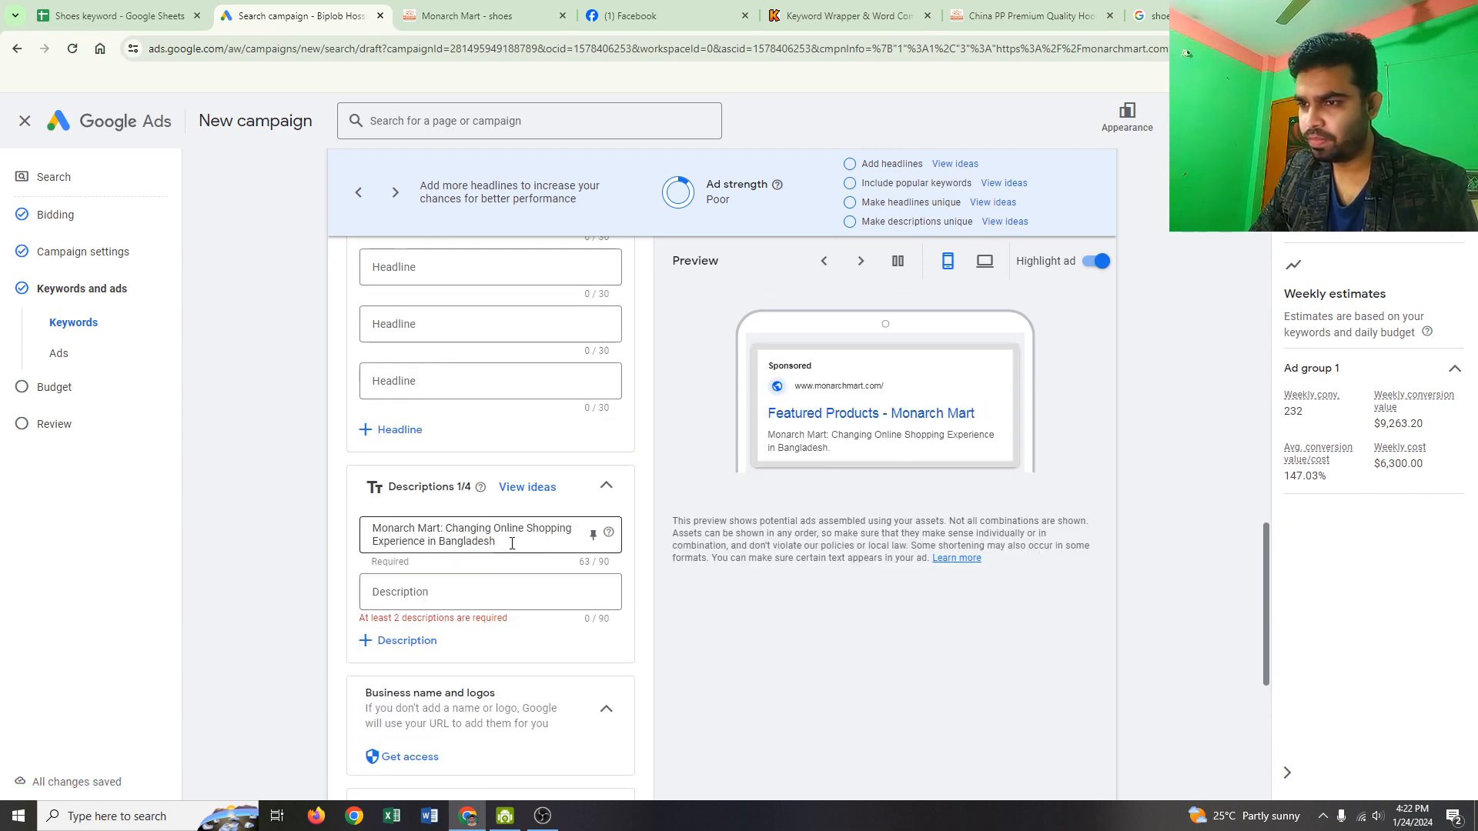
Step: Highlight the Ajio result's sentence about fashionable footwear brands in the 'shoes for men' results
{"action": "left_click", "coordinate": [1157, 15]}
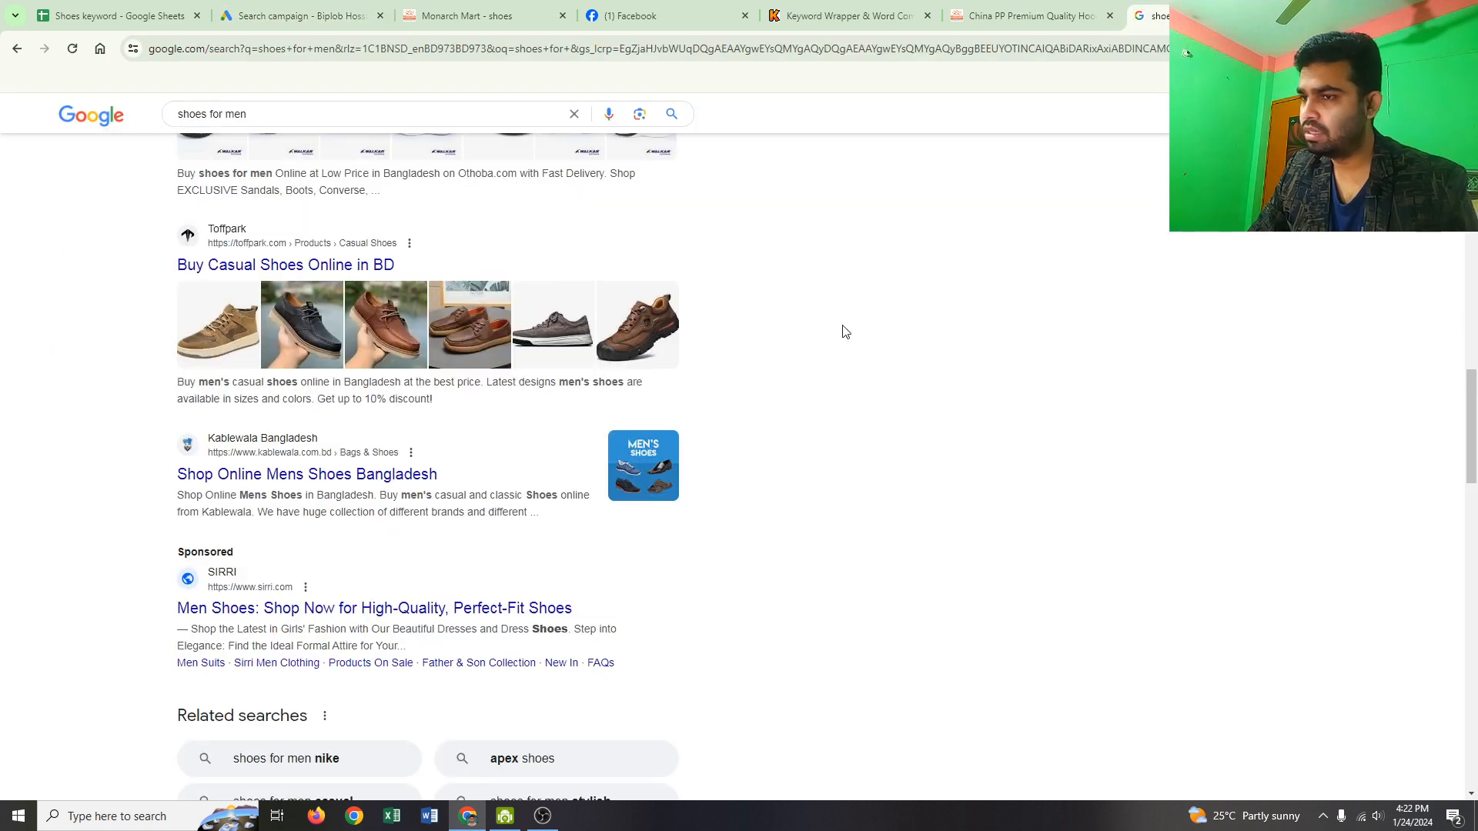
{"action": "scroll", "coordinate": [229, 525], "scroll_direction": "down", "scroll_amount": 9}
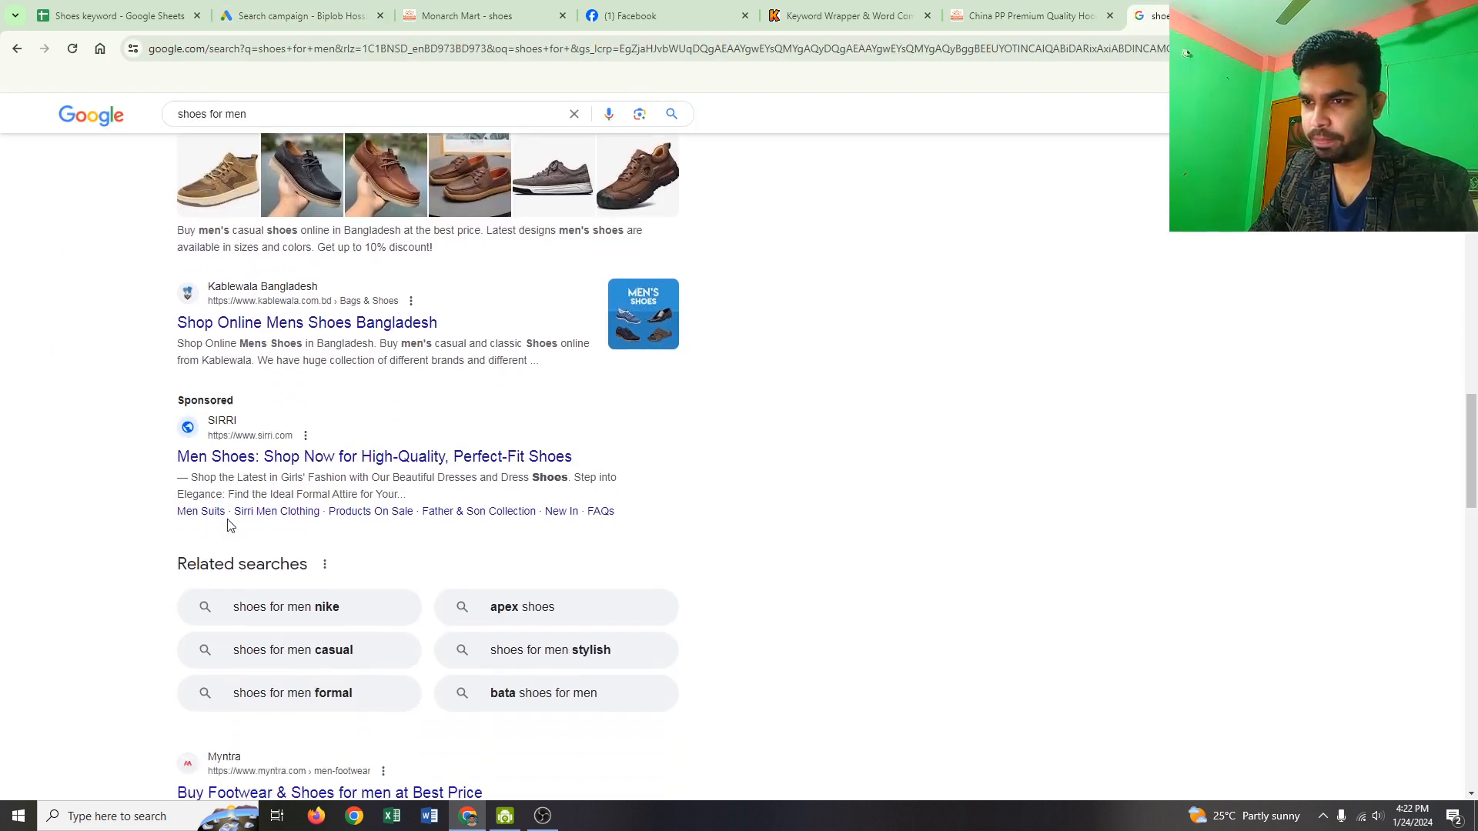
{"action": "scroll", "coordinate": [251, 562], "scroll_direction": "down", "scroll_amount": 5}
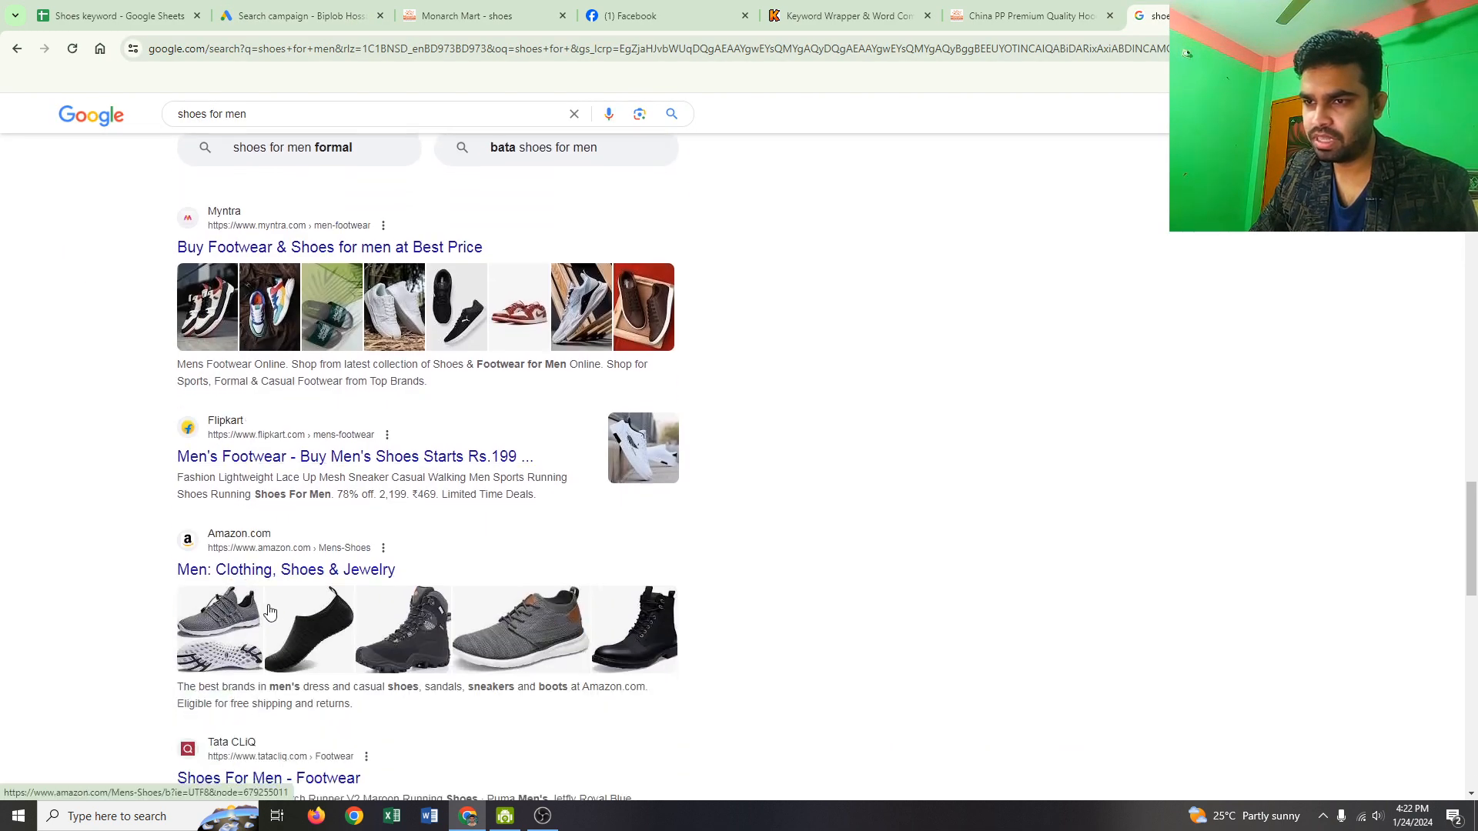
{"action": "scroll", "coordinate": [274, 587], "scroll_direction": "down", "scroll_amount": 2}
{"action": "scroll", "coordinate": [284, 635], "scroll_direction": "down", "scroll_amount": 1}
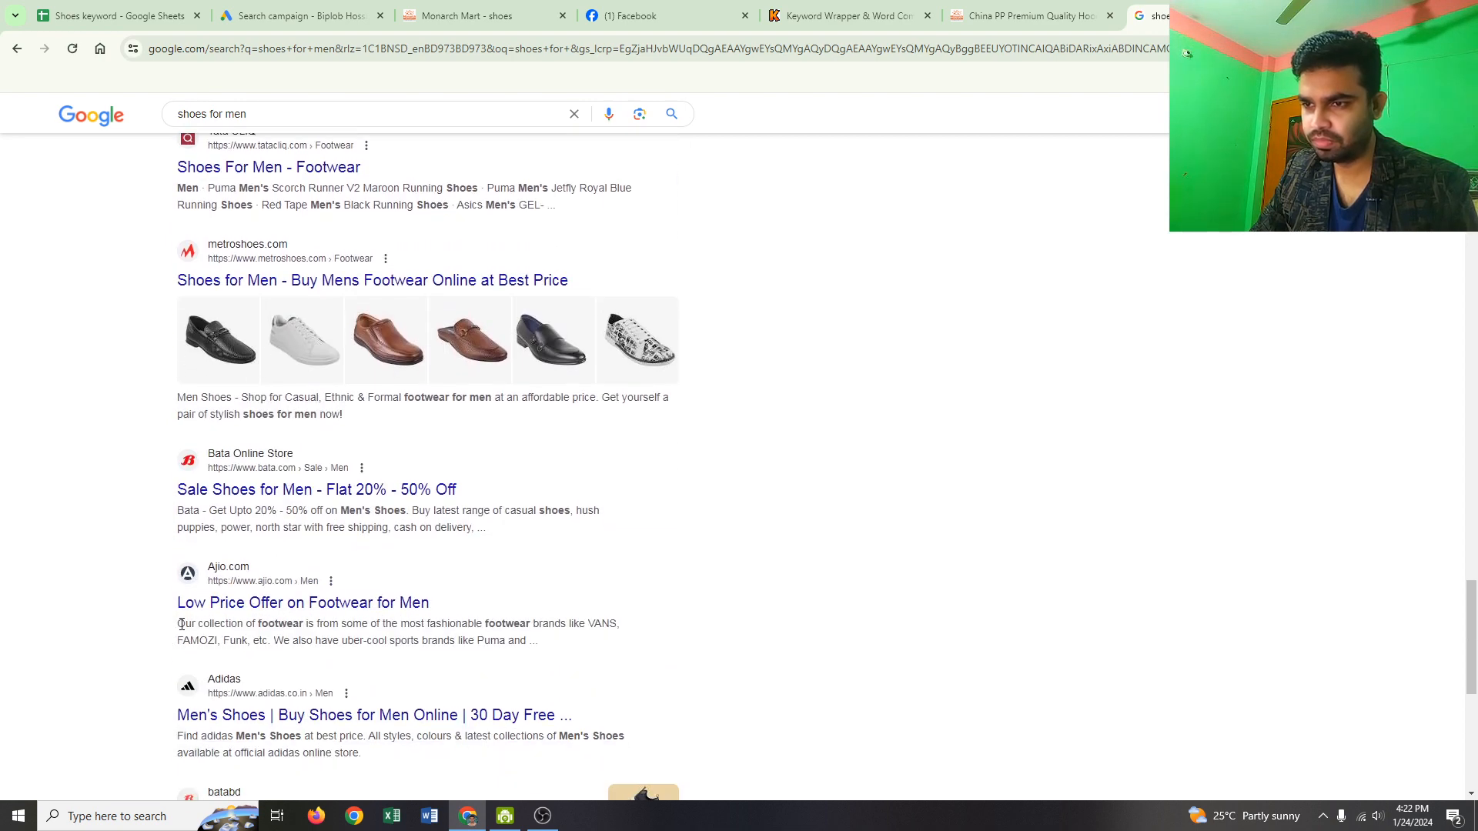
{"action": "left_click_drag", "start_coordinate": [180, 624], "coordinate": [236, 653]}
{"action": "key", "text": "ctrl+c"}
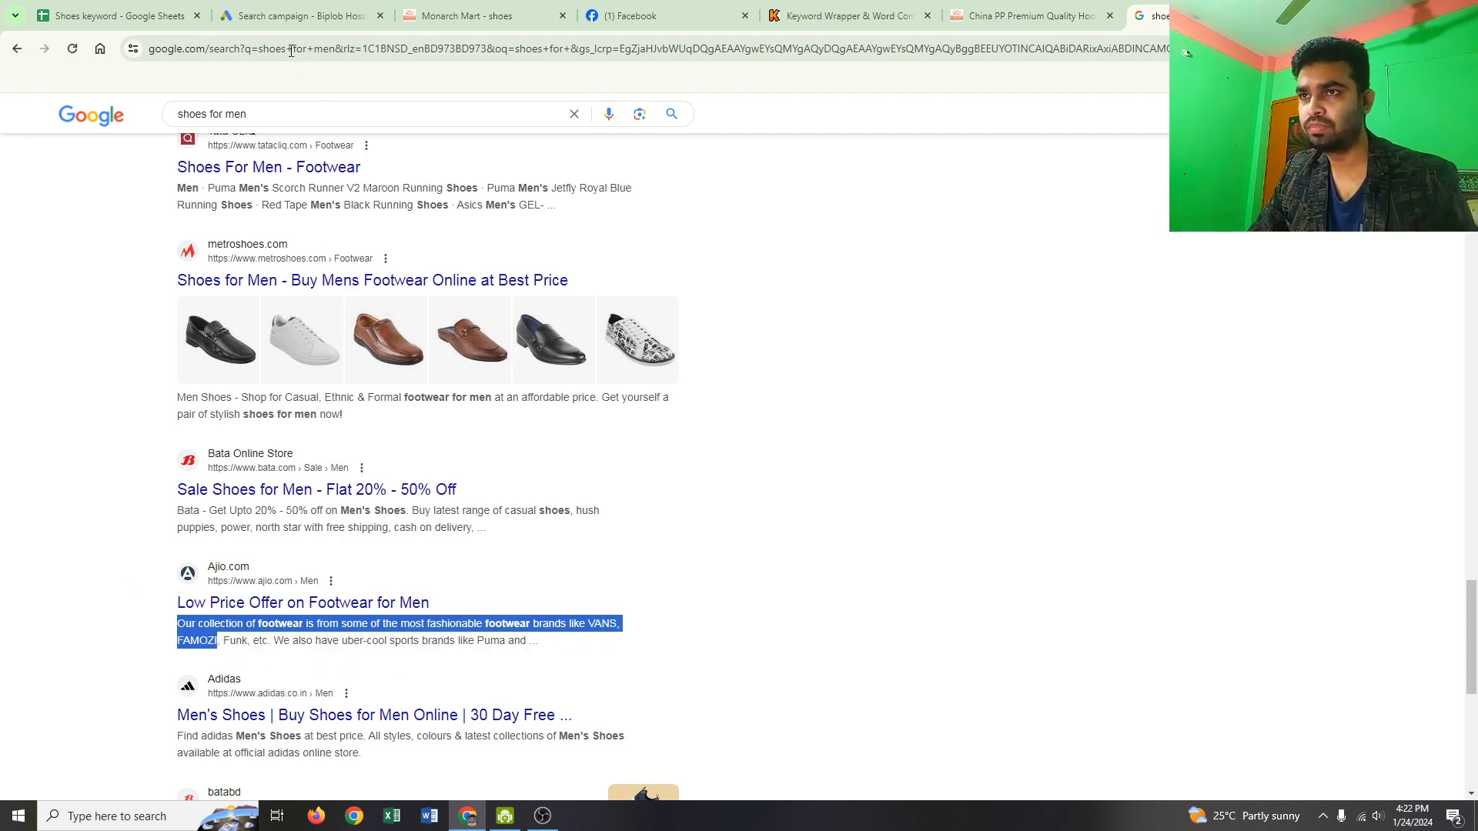
{"action": "left_click", "coordinate": [297, 15]}
Step: Paste the Ajio footwear sentence as the second description, deleting ', FAMOZI' to fit 90 characters
{"action": "left_click", "coordinate": [450, 606]}
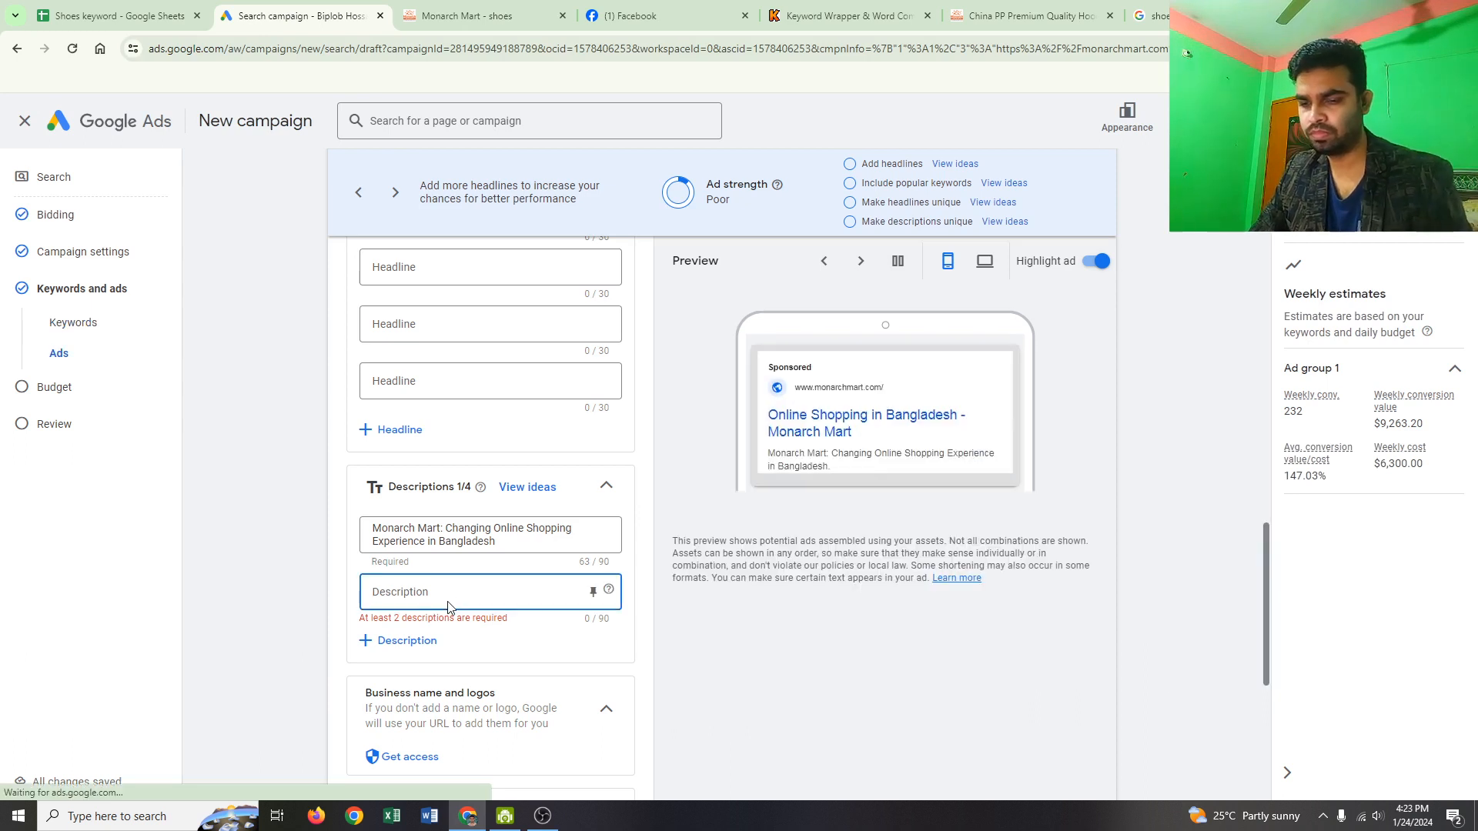
{"action": "key", "text": "ctrl+v"}
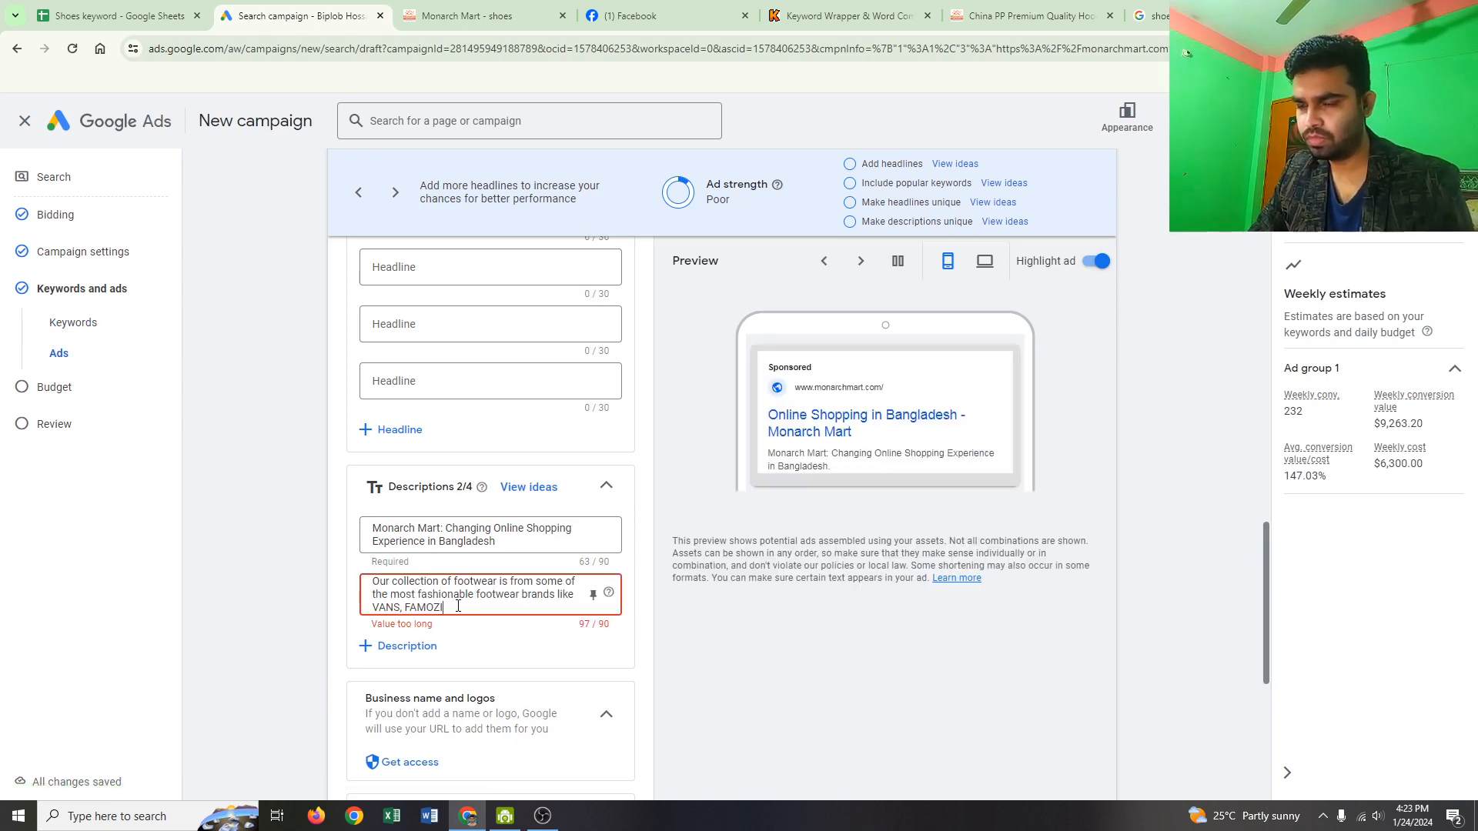
{"action": "left_click_drag", "start_coordinate": [458, 606], "coordinate": [399, 609]}
{"action": "key", "text": "BackSpace"}
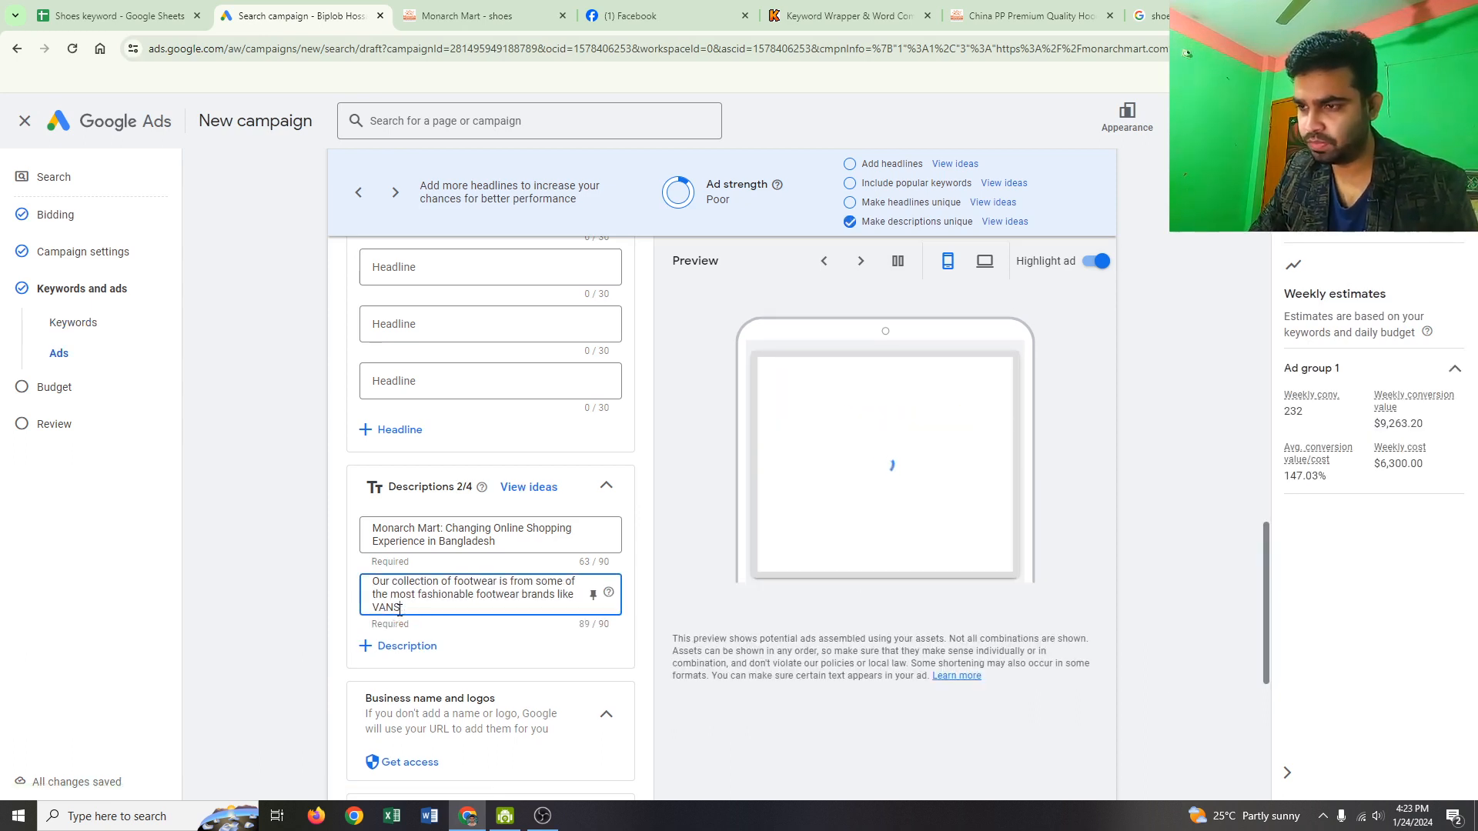
{"action": "scroll", "coordinate": [454, 598], "scroll_direction": "down", "scroll_amount": 2}
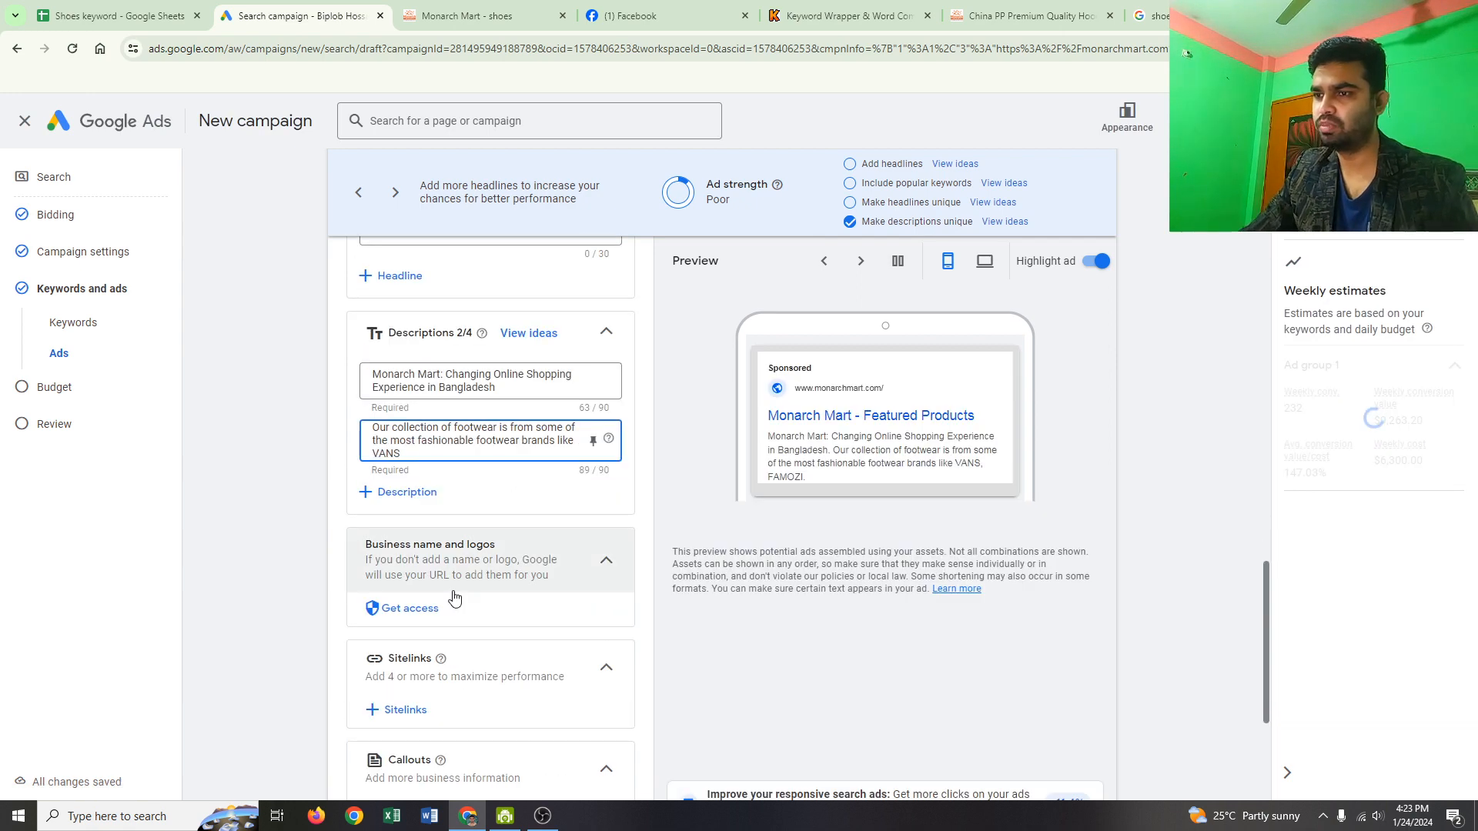
{"action": "scroll", "coordinate": [482, 482], "scroll_direction": "down", "scroll_amount": 2}
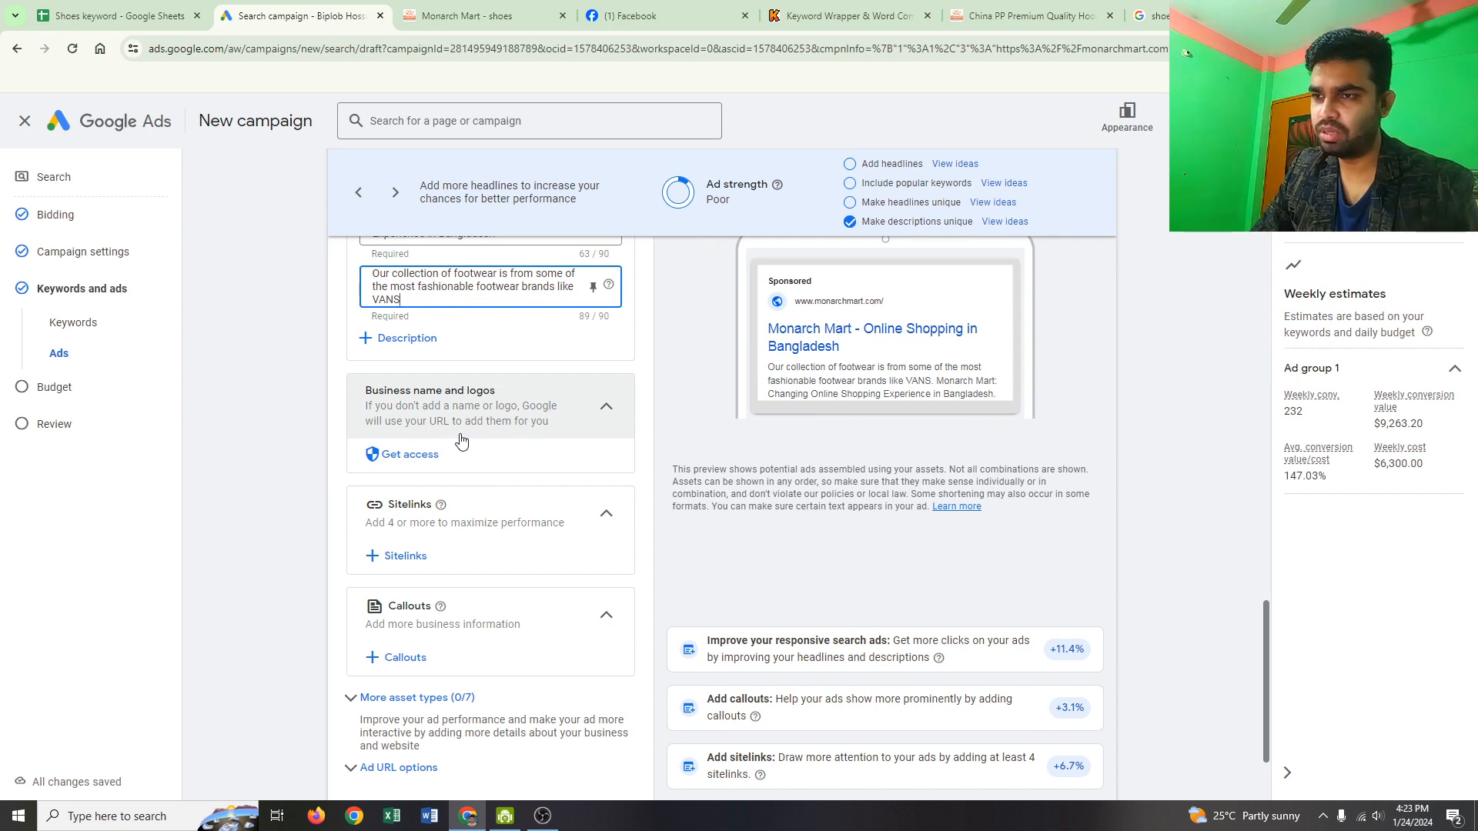
{"action": "scroll", "coordinate": [473, 458], "scroll_direction": "down", "scroll_amount": 1}
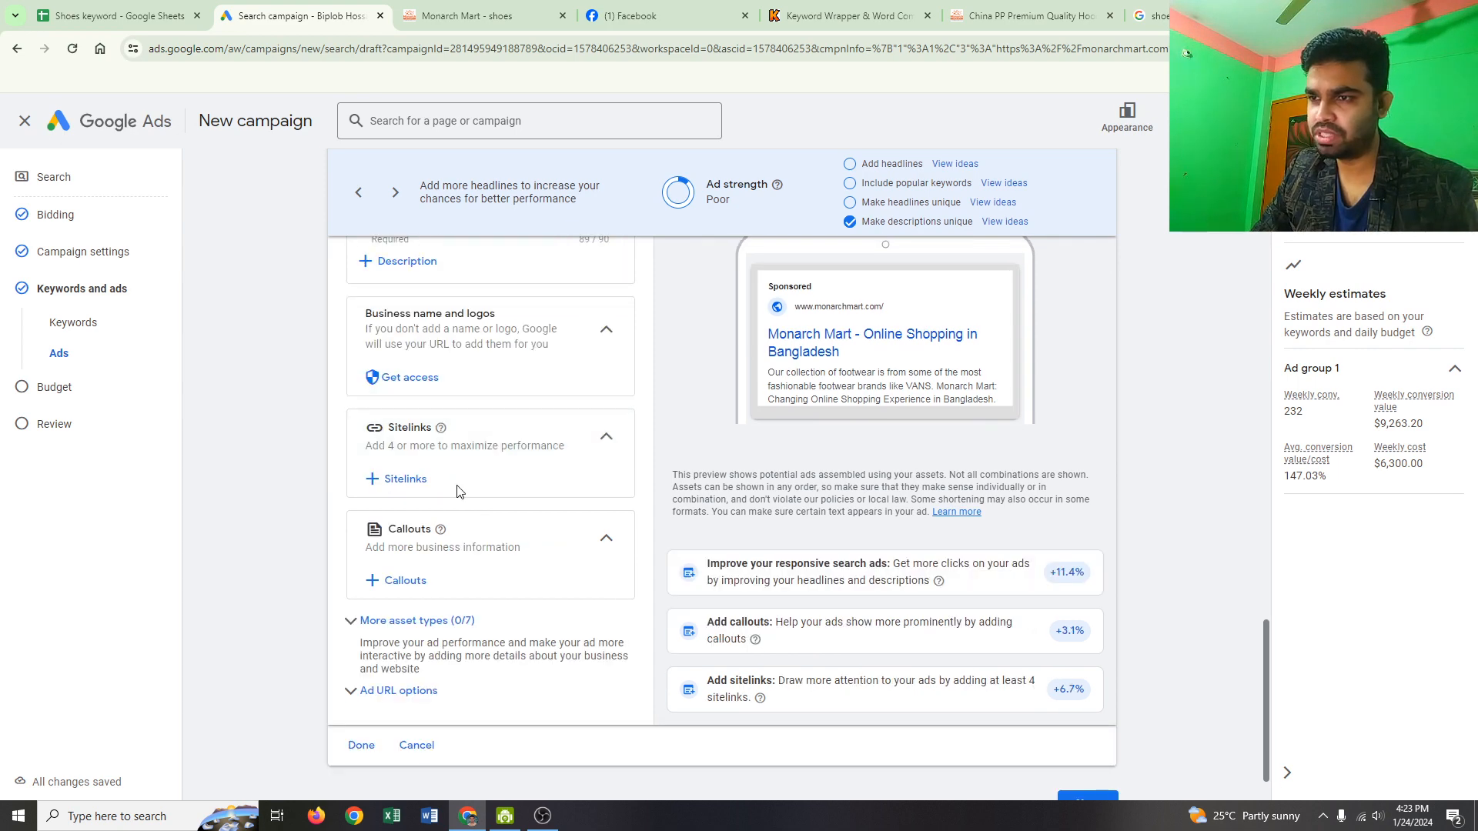
Step: Open the Create sitelink form from the sitelinks Asset library
{"action": "left_click", "coordinate": [404, 478]}
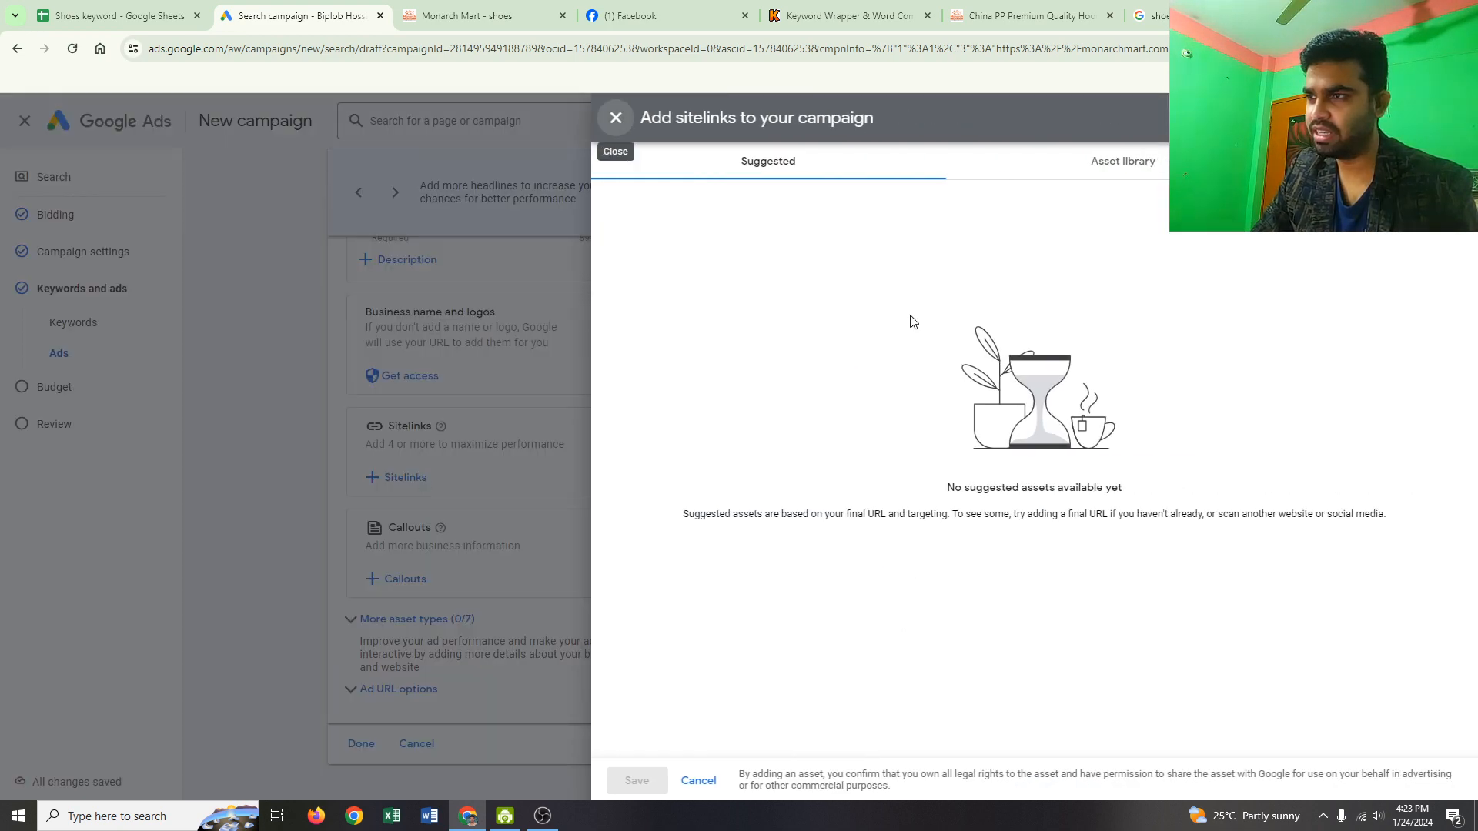
{"action": "left_click", "coordinate": [1105, 174]}
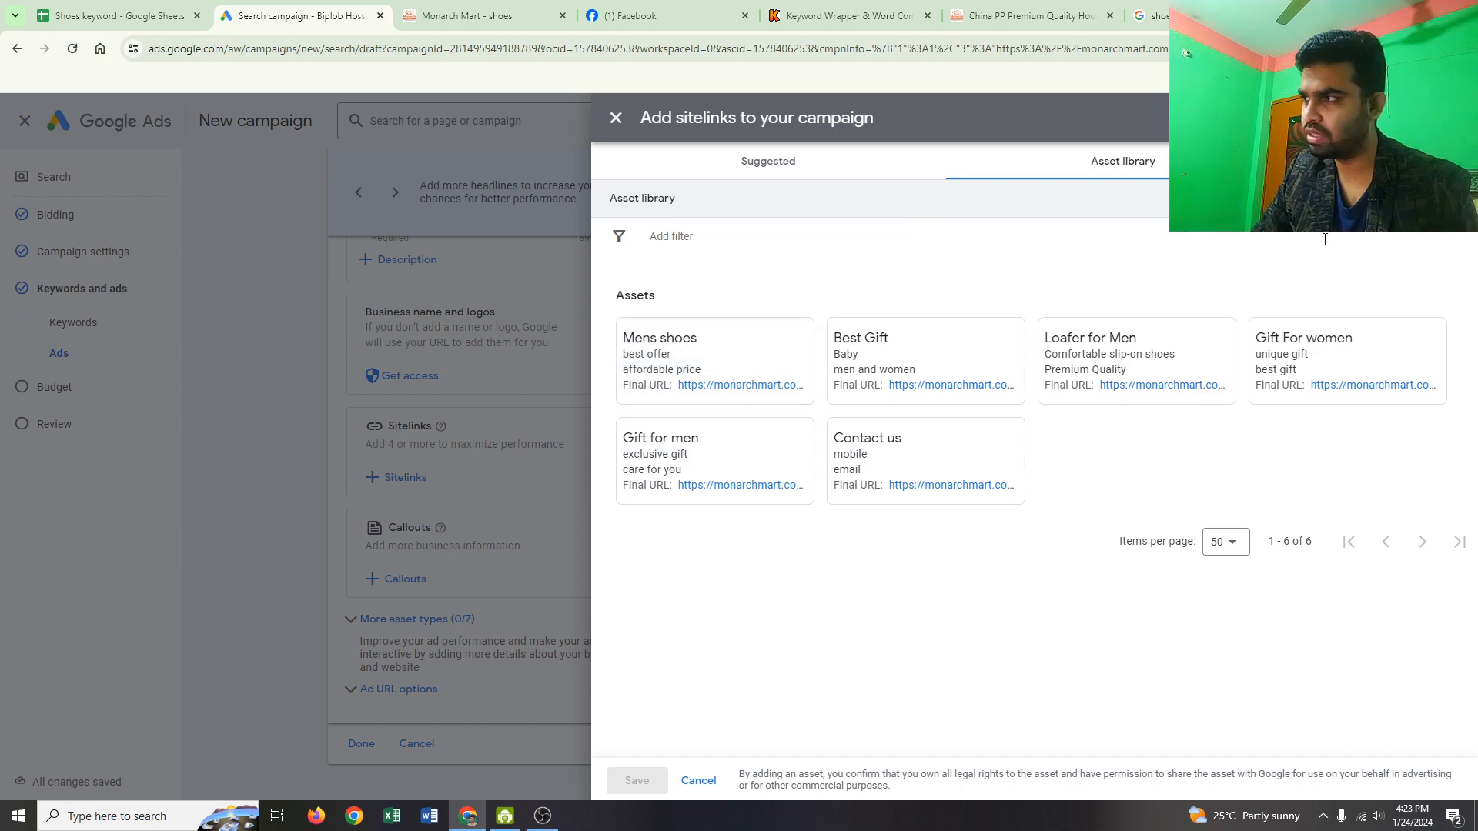
{"action": "left_click", "coordinate": [1298, 235]}
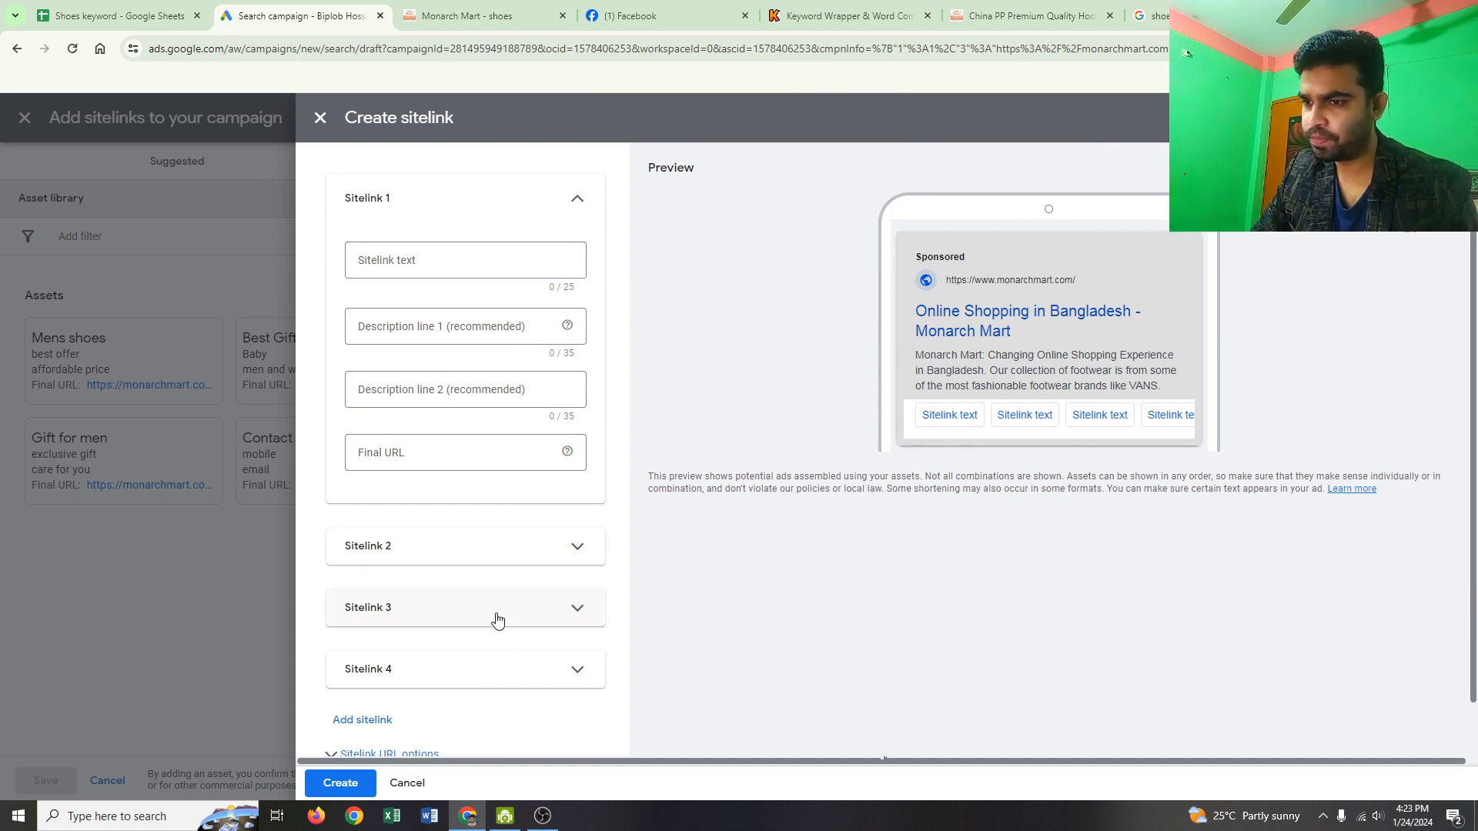
Step: Fill Sitelink 1 with text 'Mens Best shoes' and descriptions 'Free delivery' and 'affordable price'
{"action": "left_click", "coordinate": [418, 266]}
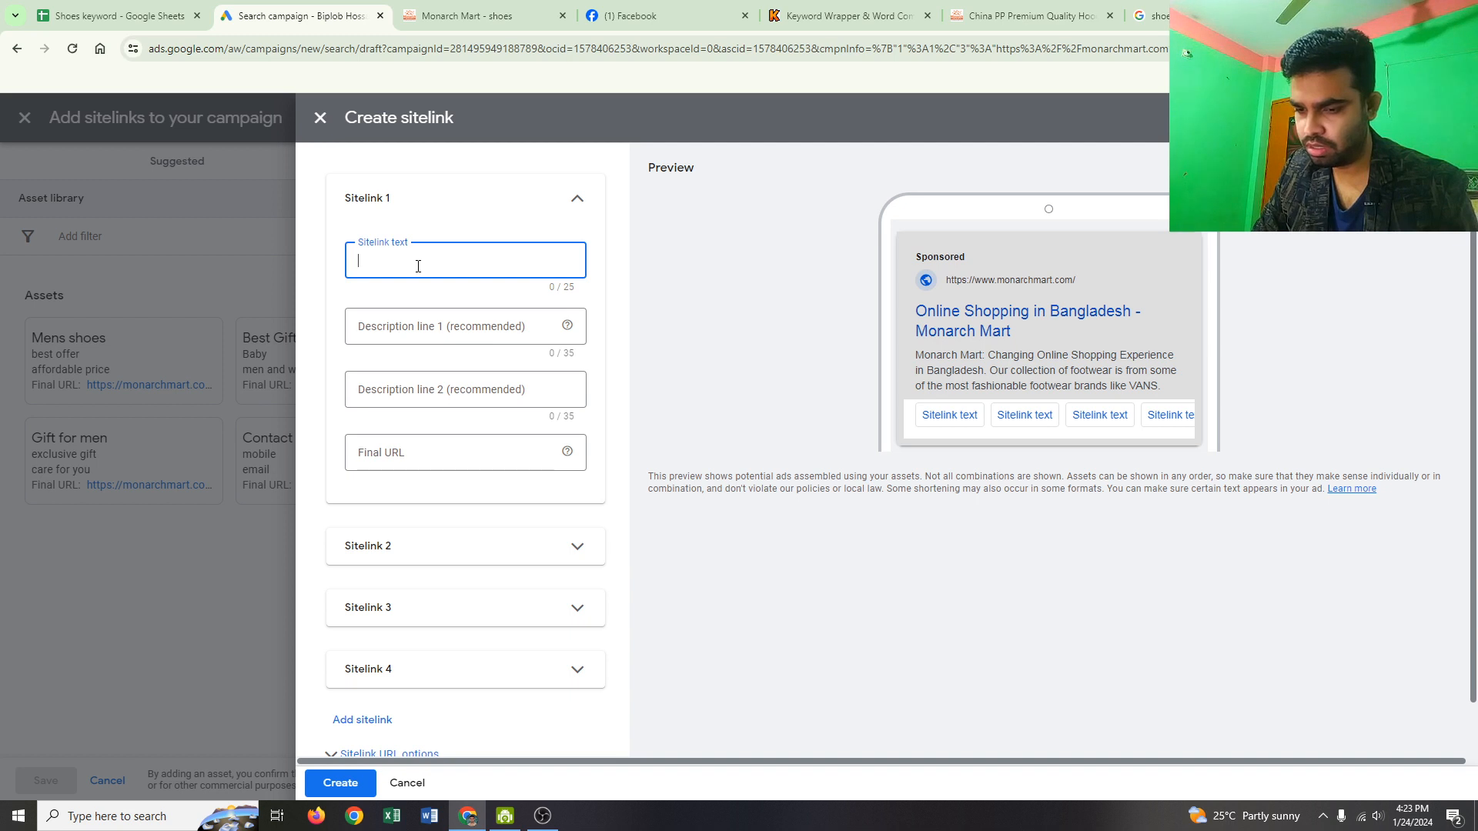
{"action": "type", "text": "Mens "}
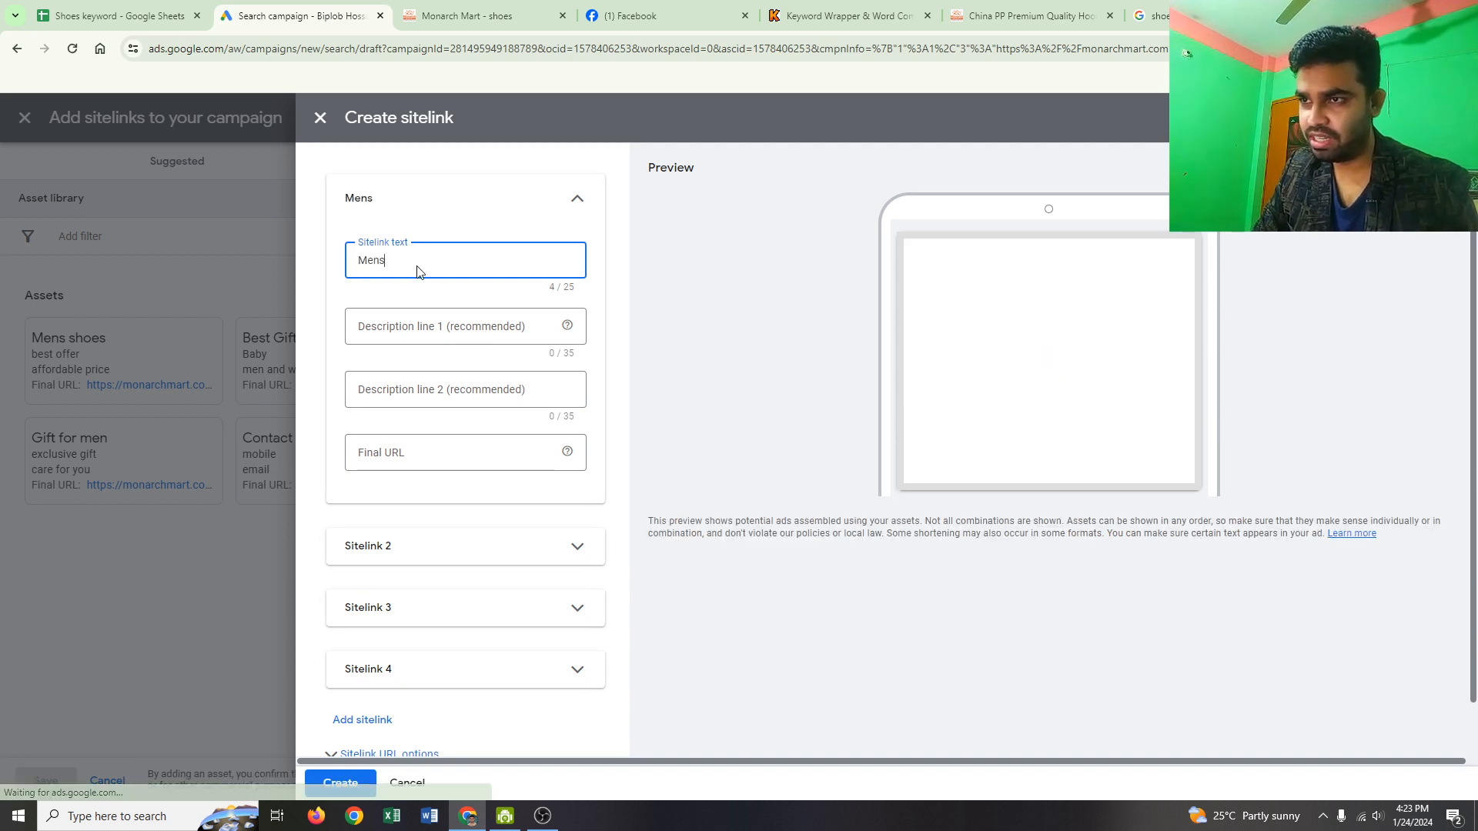
{"action": "type", "text": "shoe"}
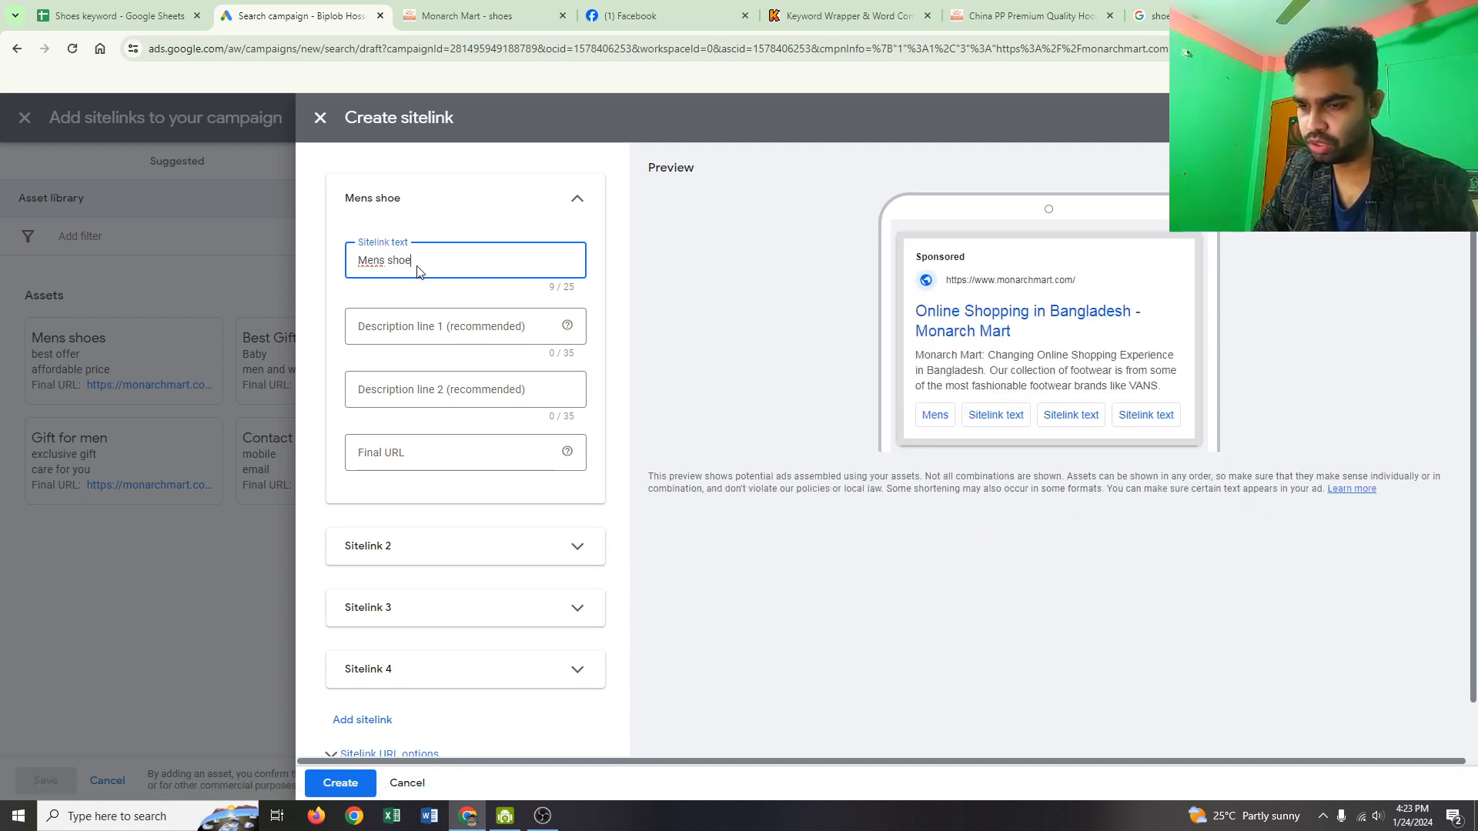
{"action": "type", "text": "s"}
{"action": "left_click", "coordinate": [402, 329]}
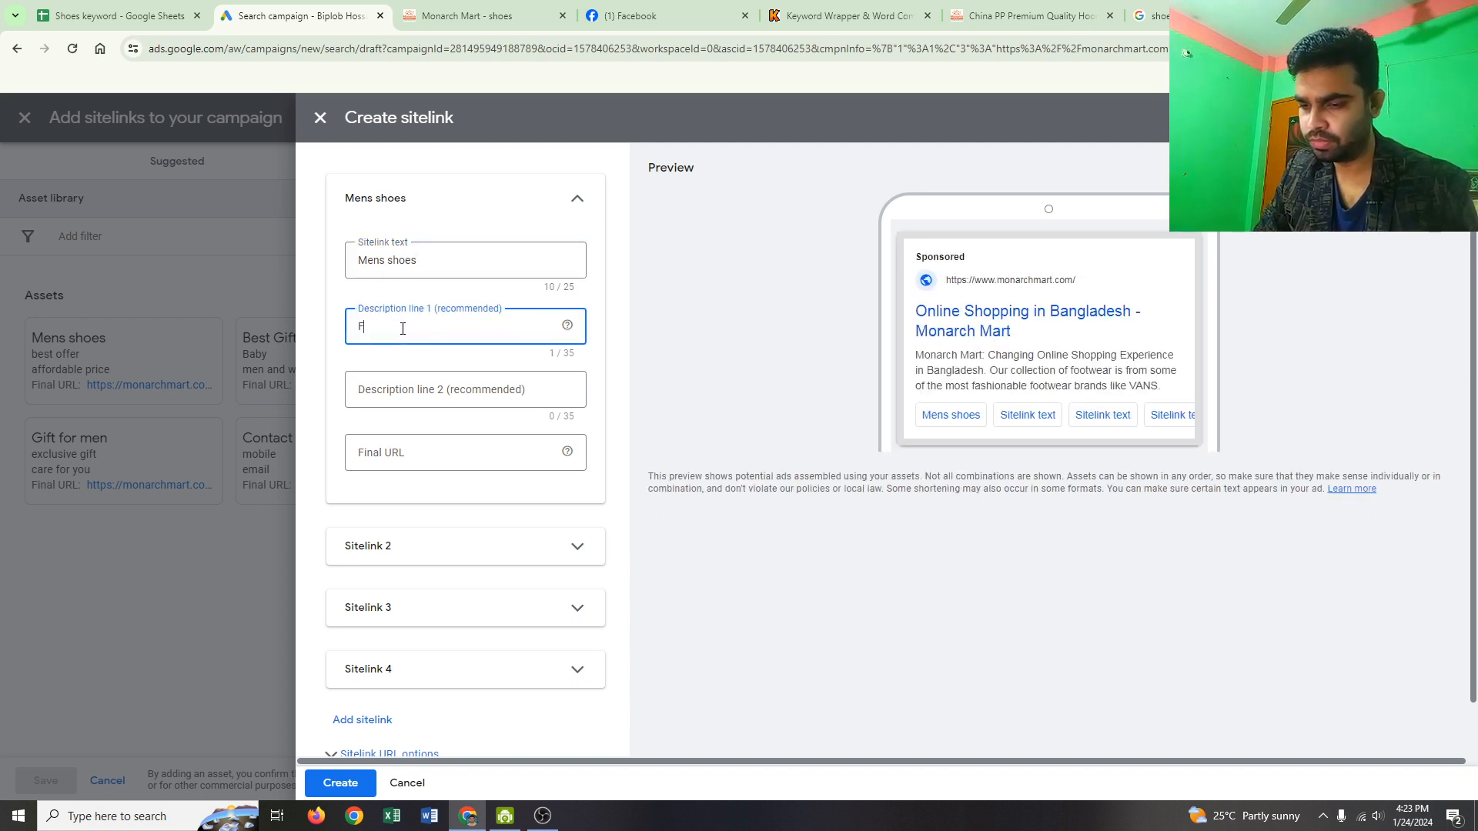
{"action": "type", "text": "Free  d"}
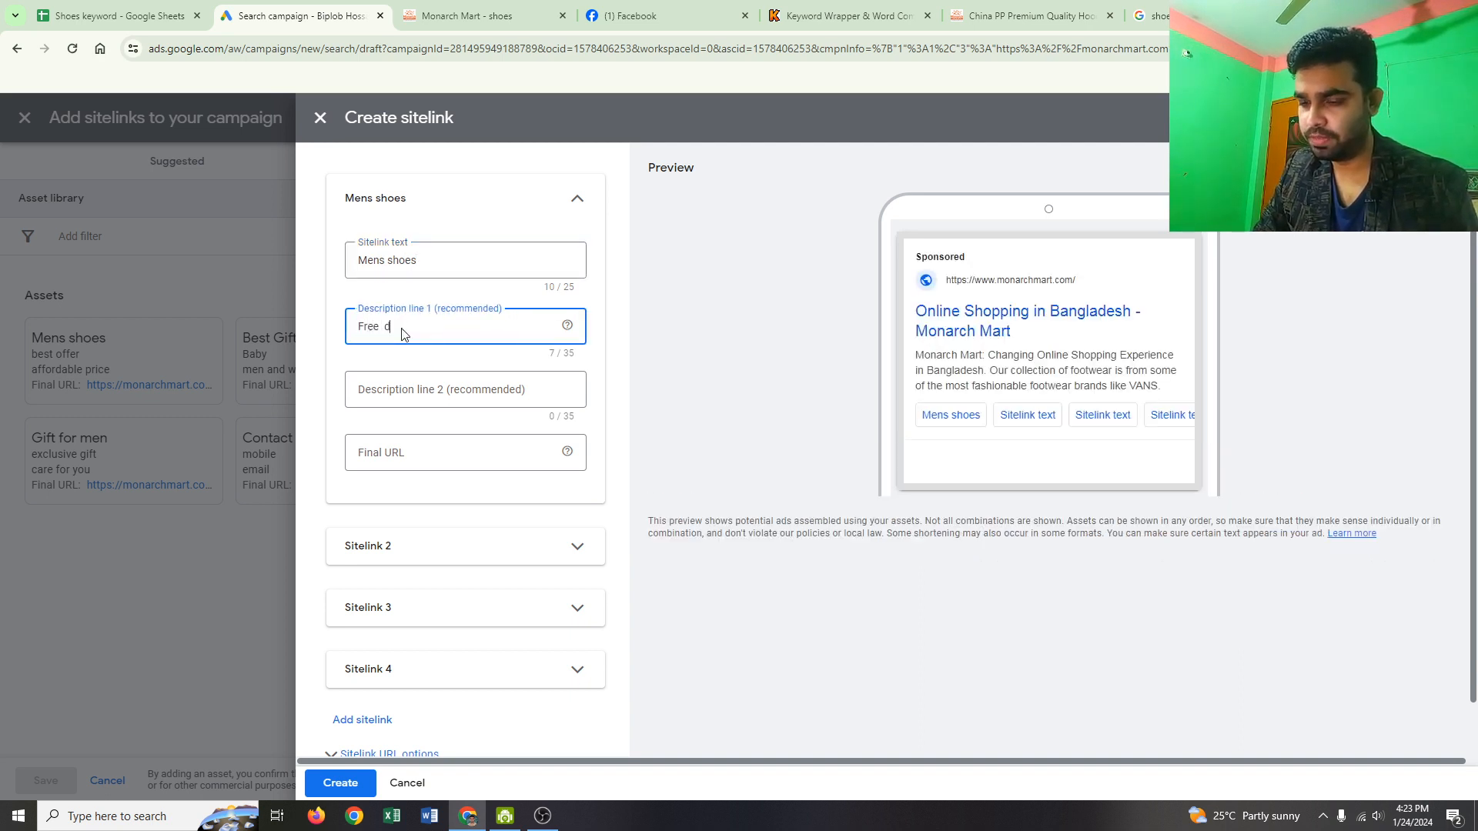
{"action": "type", "text": "eli"}
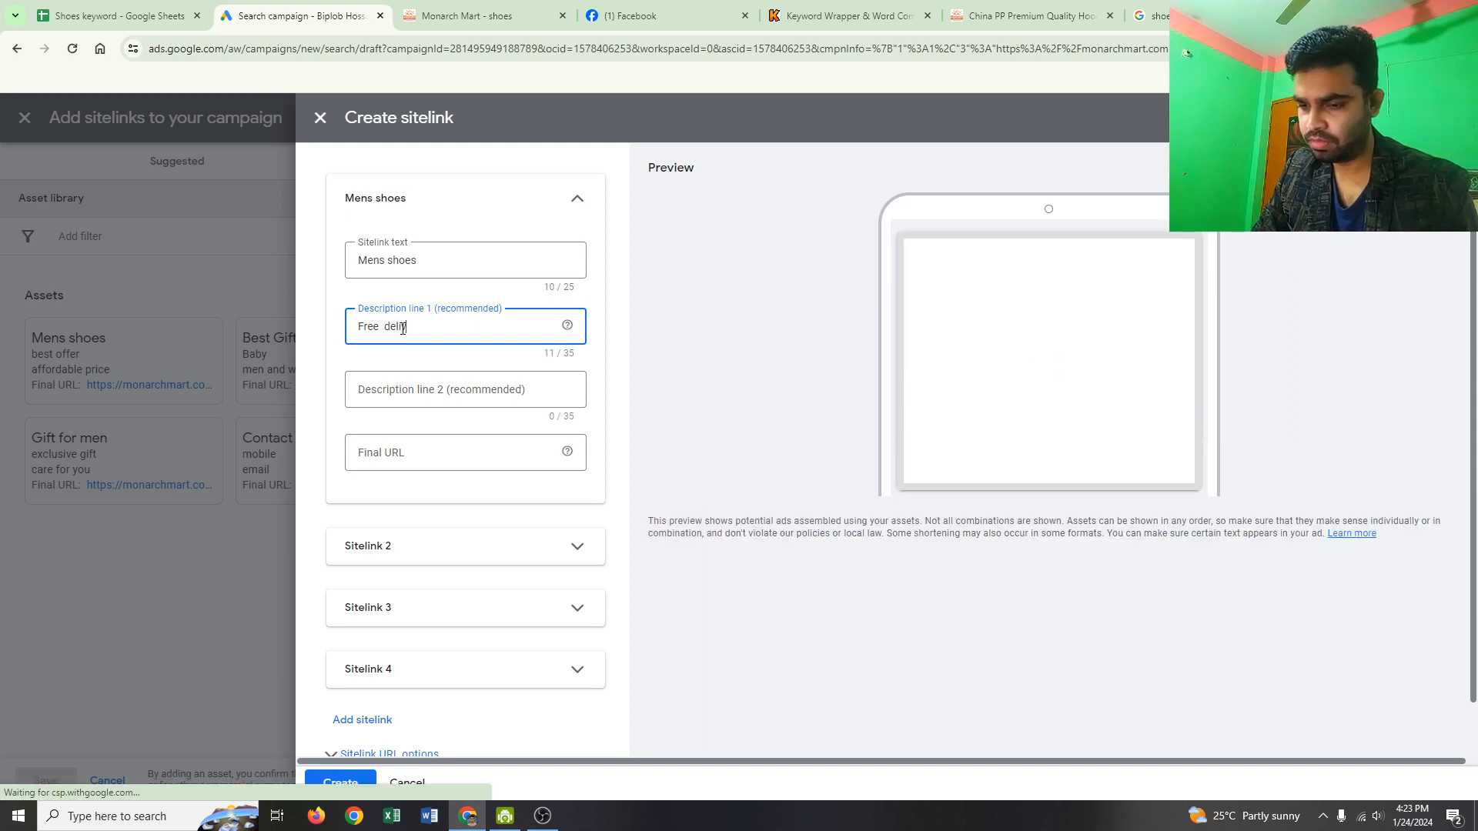
{"action": "type", "text": "very"}
{"action": "left_click", "coordinate": [443, 391]}
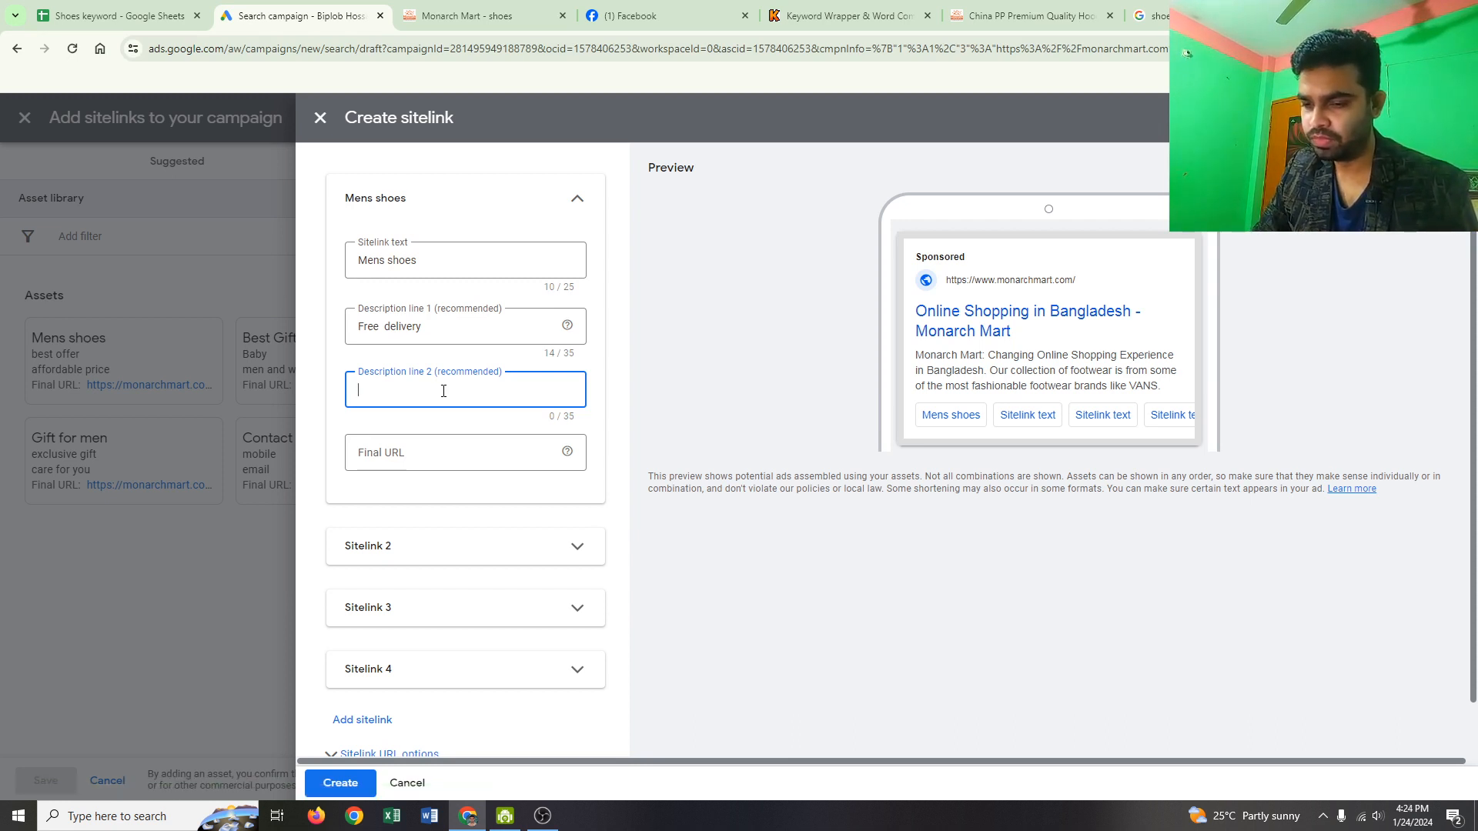
{"action": "type", "text": "affor"}
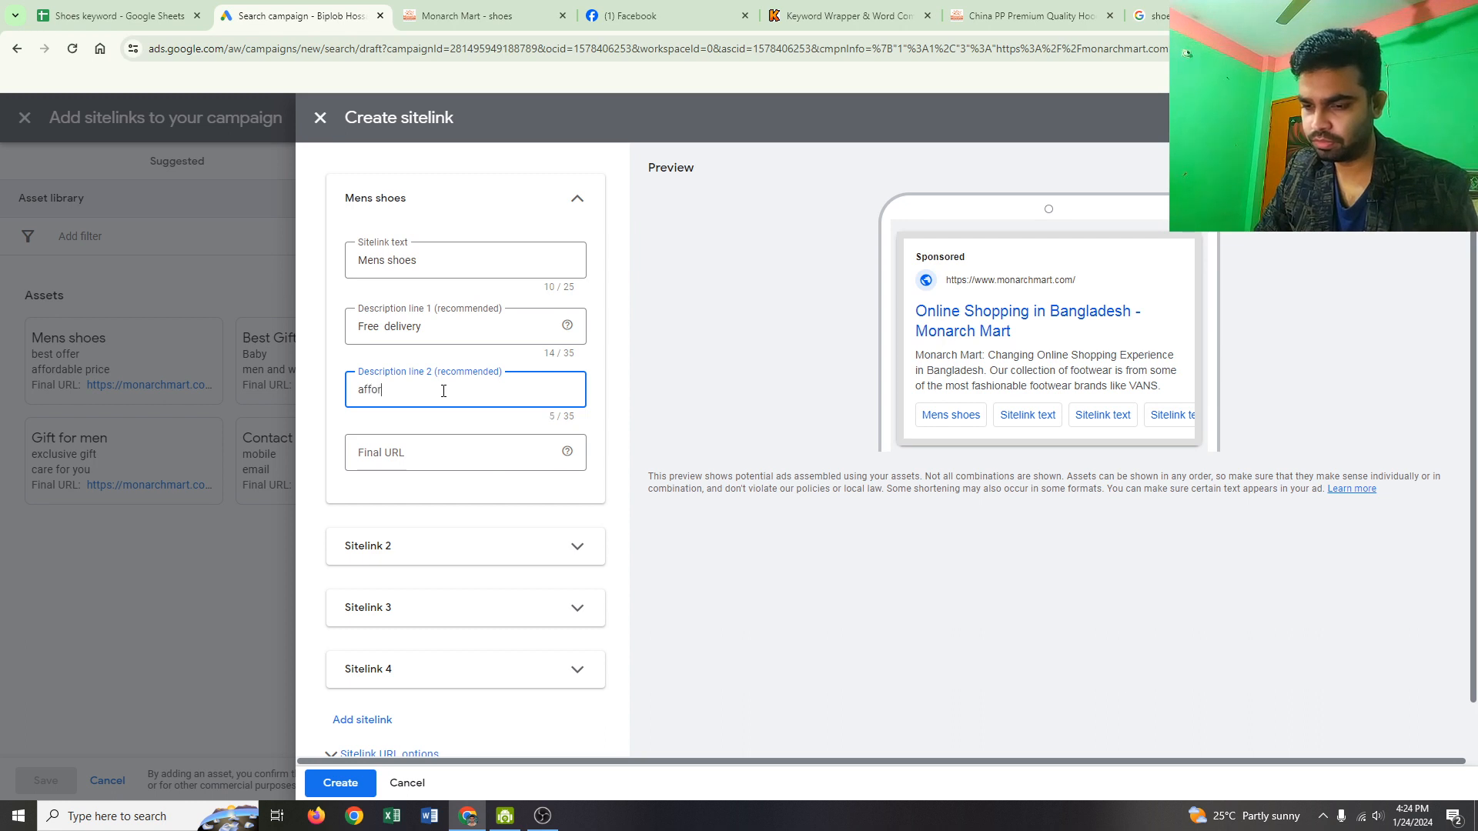
{"action": "type", "text": "dab"}
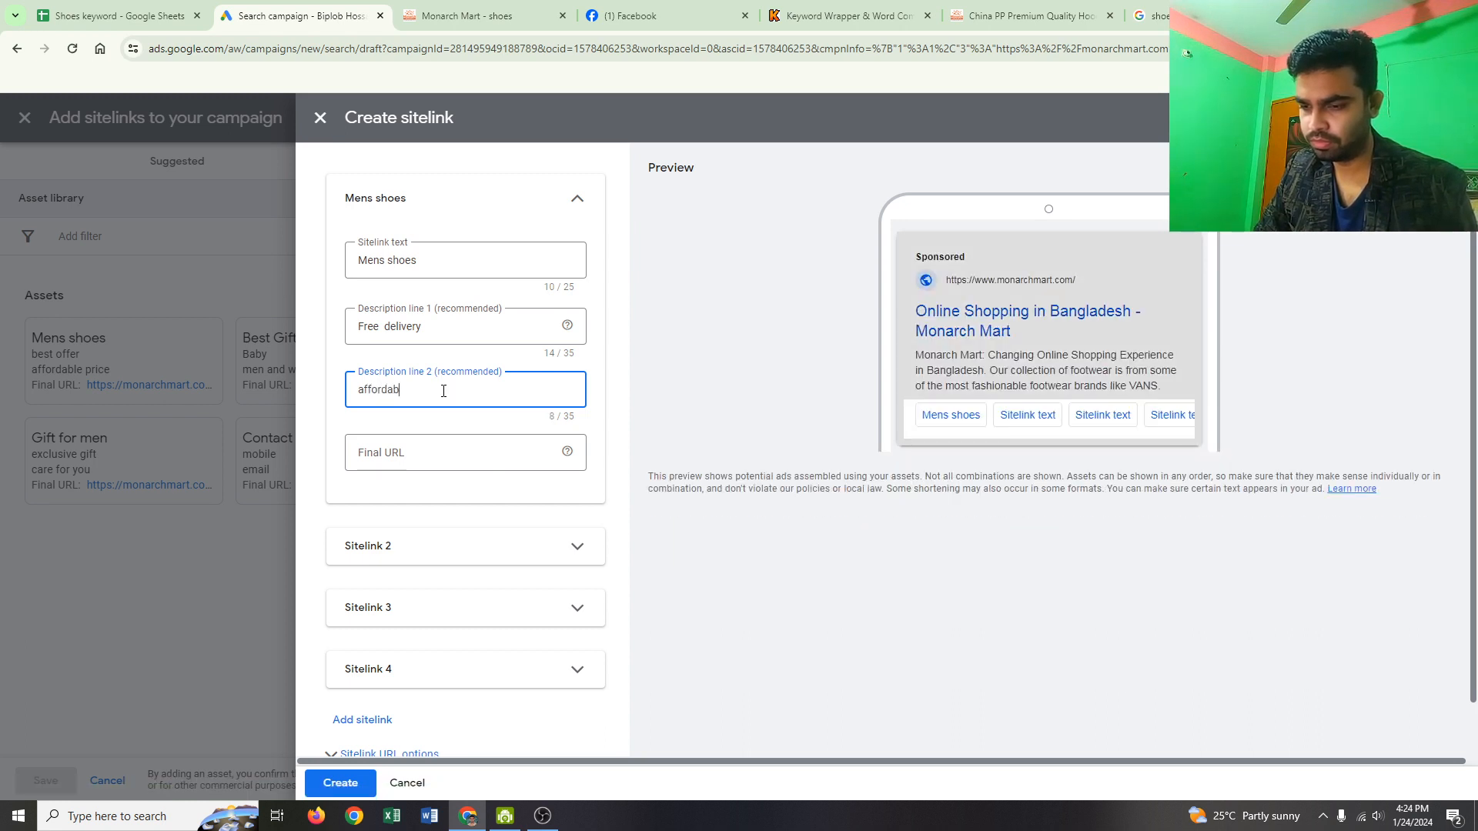
{"action": "type", "text": "le p"}
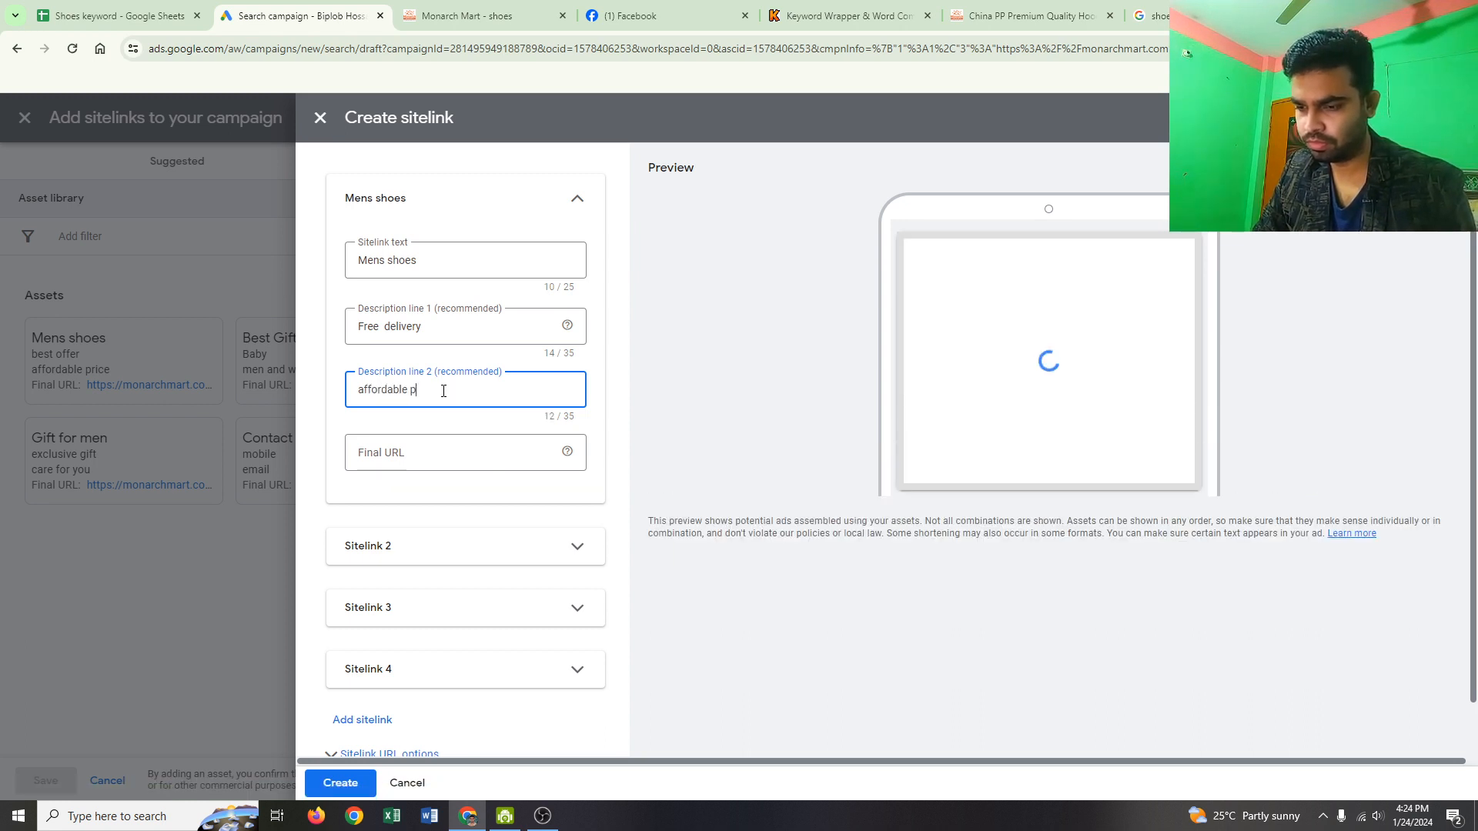
{"action": "type", "text": "rice"}
{"action": "left_click", "coordinate": [430, 466]}
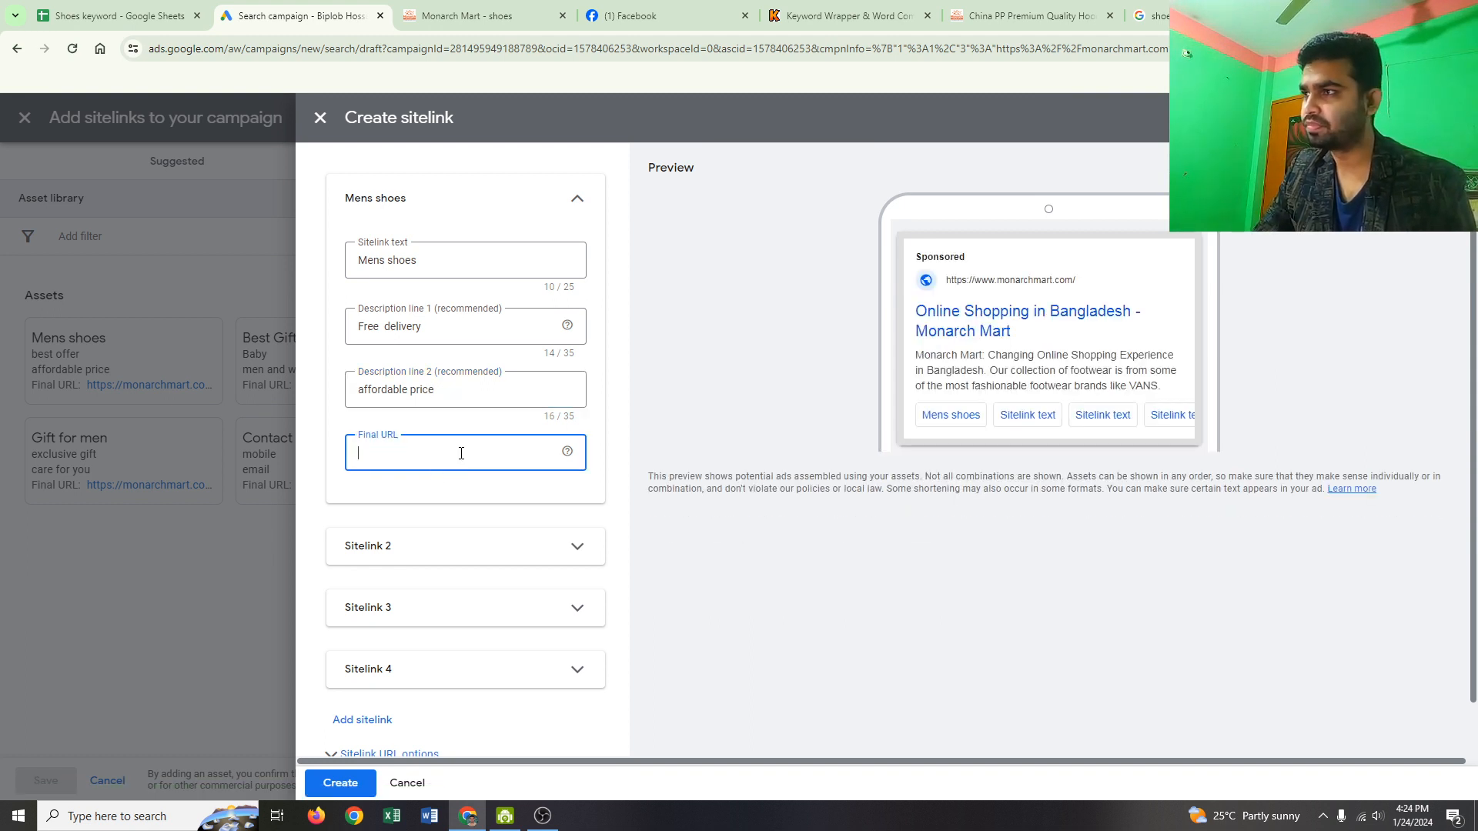
{"action": "left_click", "coordinate": [399, 262]}
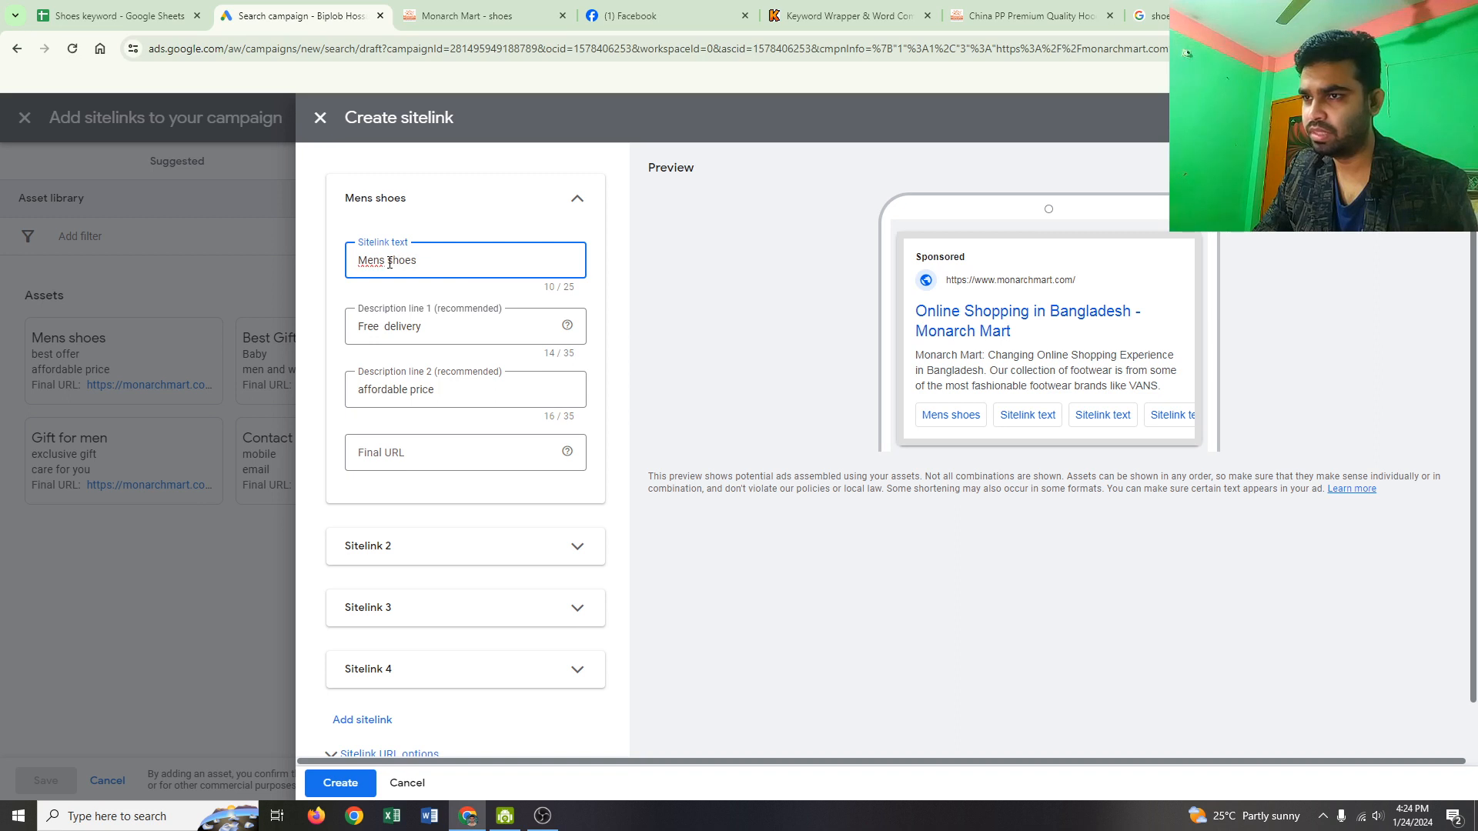
{"action": "type", "text": "Best"}
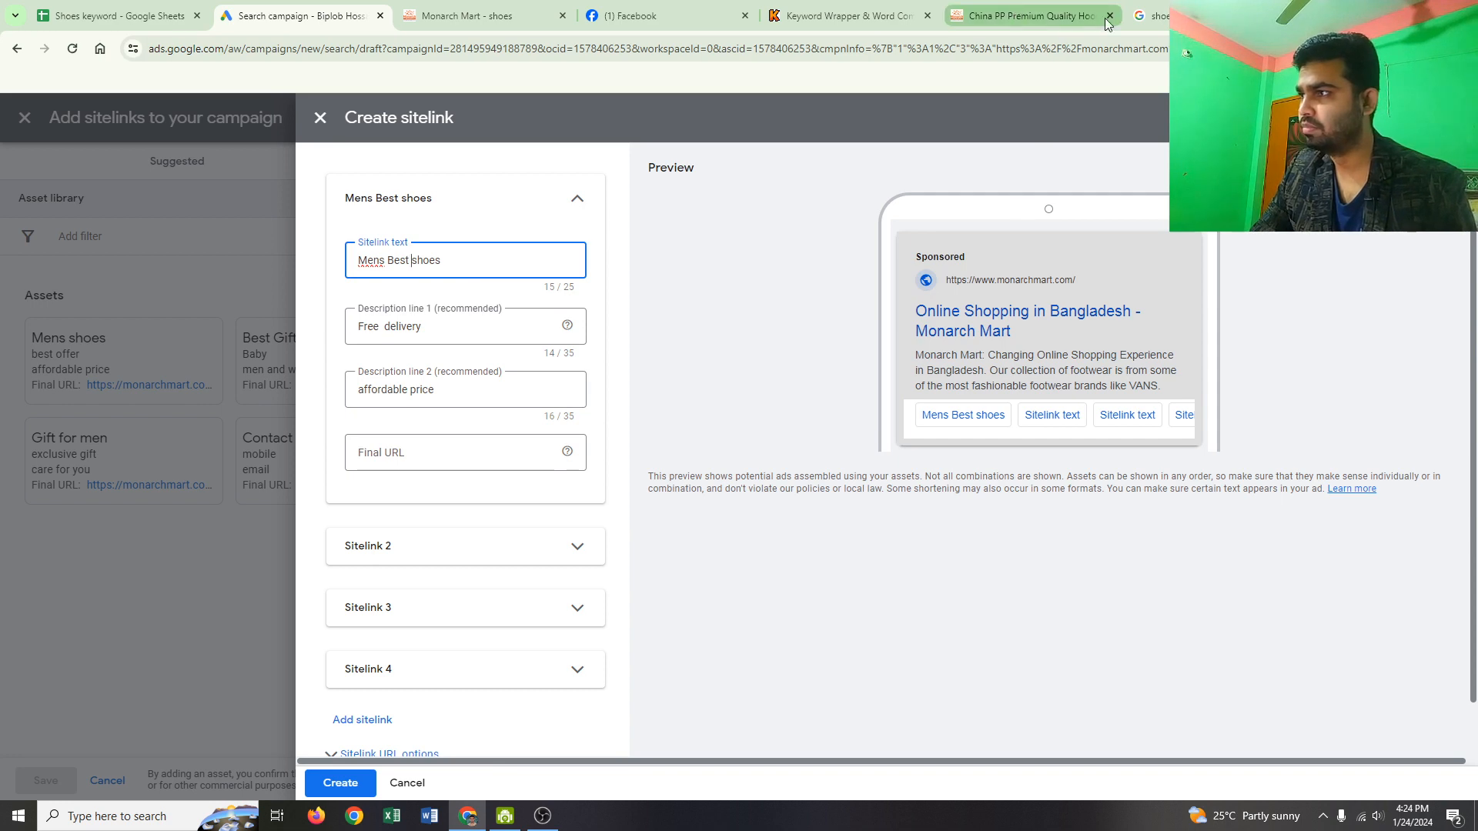
Step: Browse the Monarch Mart shoes results and look at the Velvet Juttis sandal page
{"action": "left_click", "coordinate": [1052, 23]}
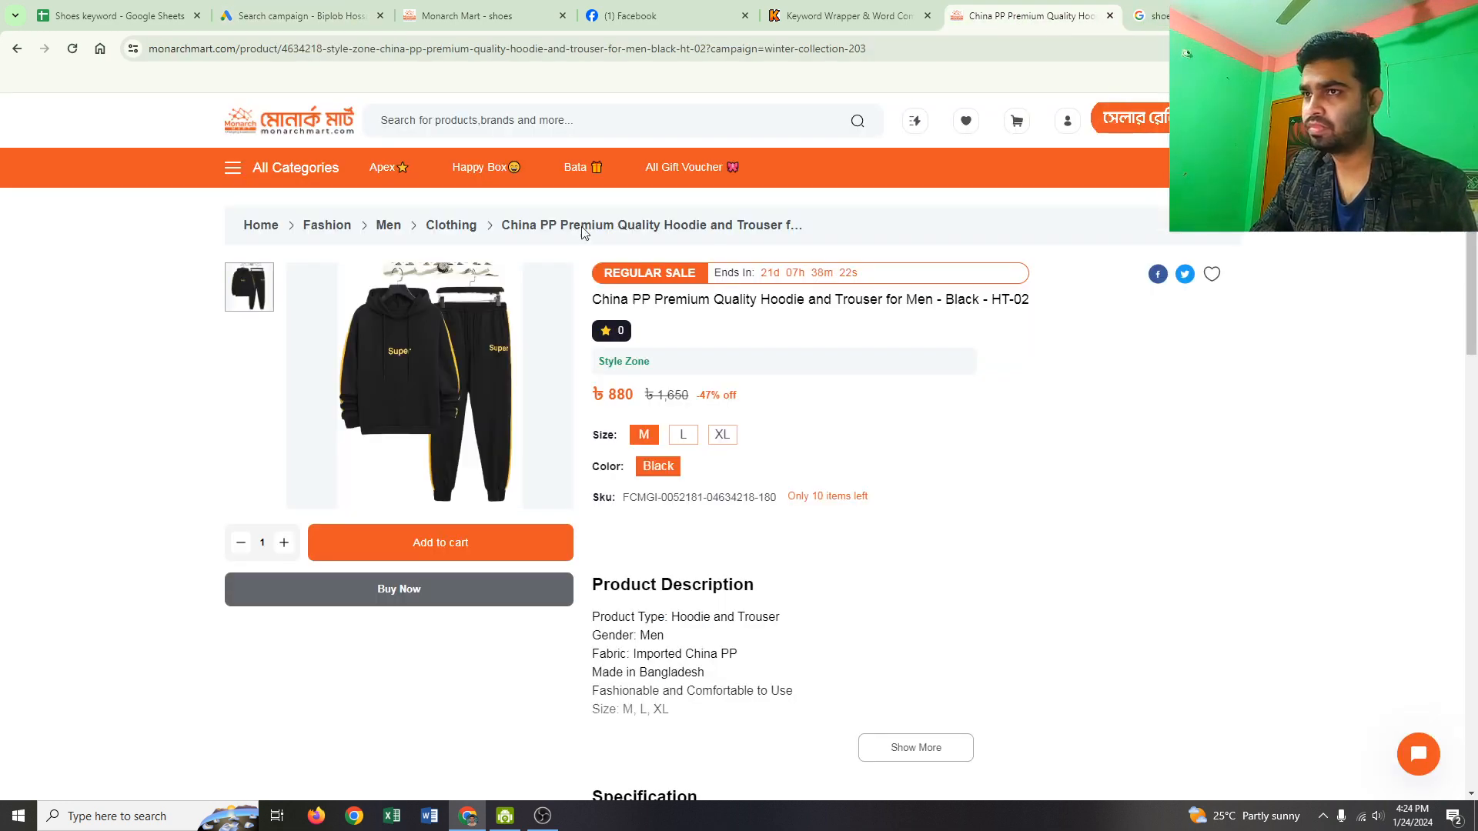
{"action": "left_click", "coordinate": [303, 19]}
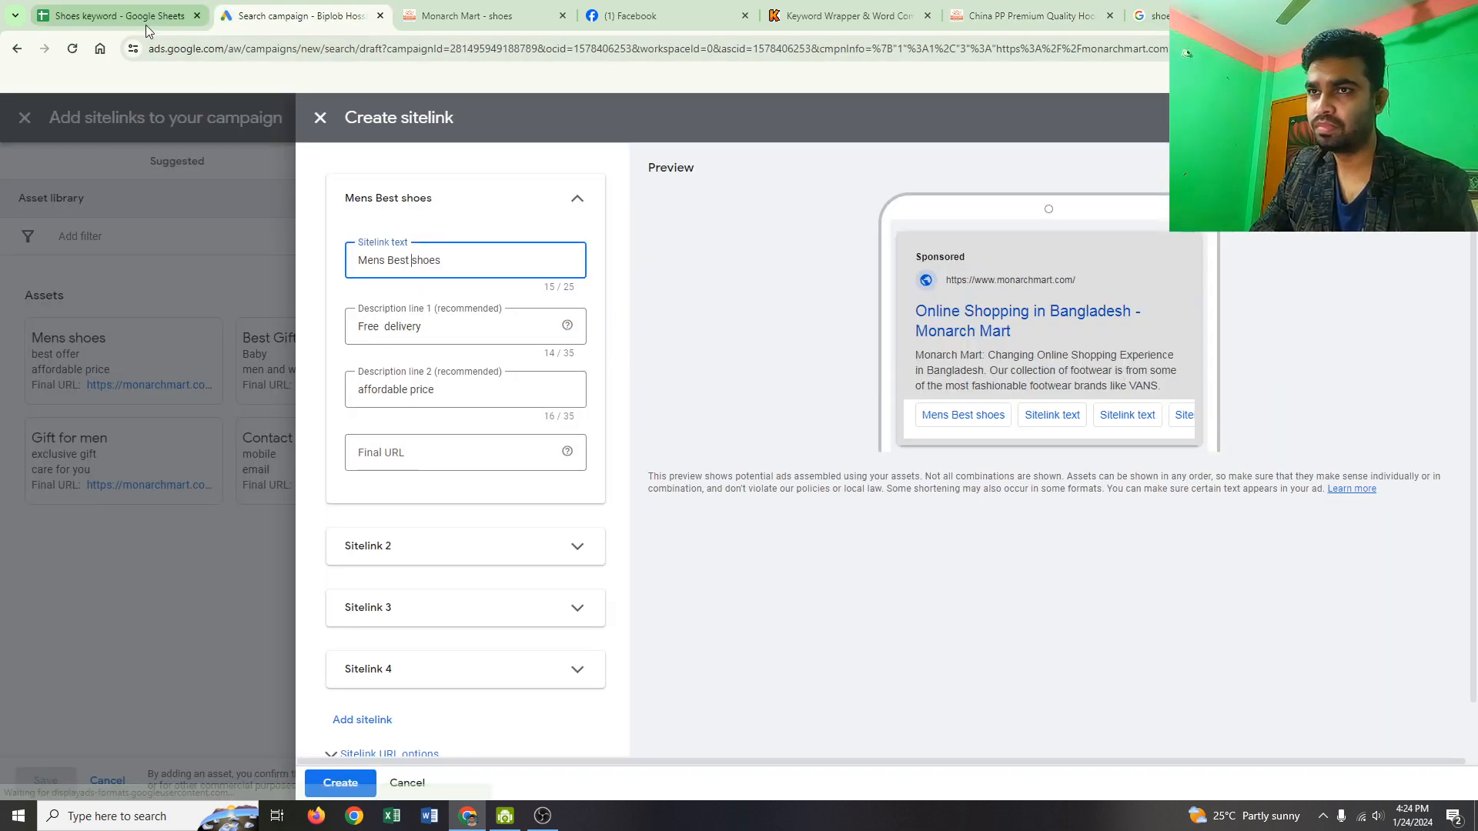
{"action": "left_click", "coordinate": [492, 18]}
{"action": "scroll", "coordinate": [587, 454], "scroll_direction": "down", "scroll_amount": 5}
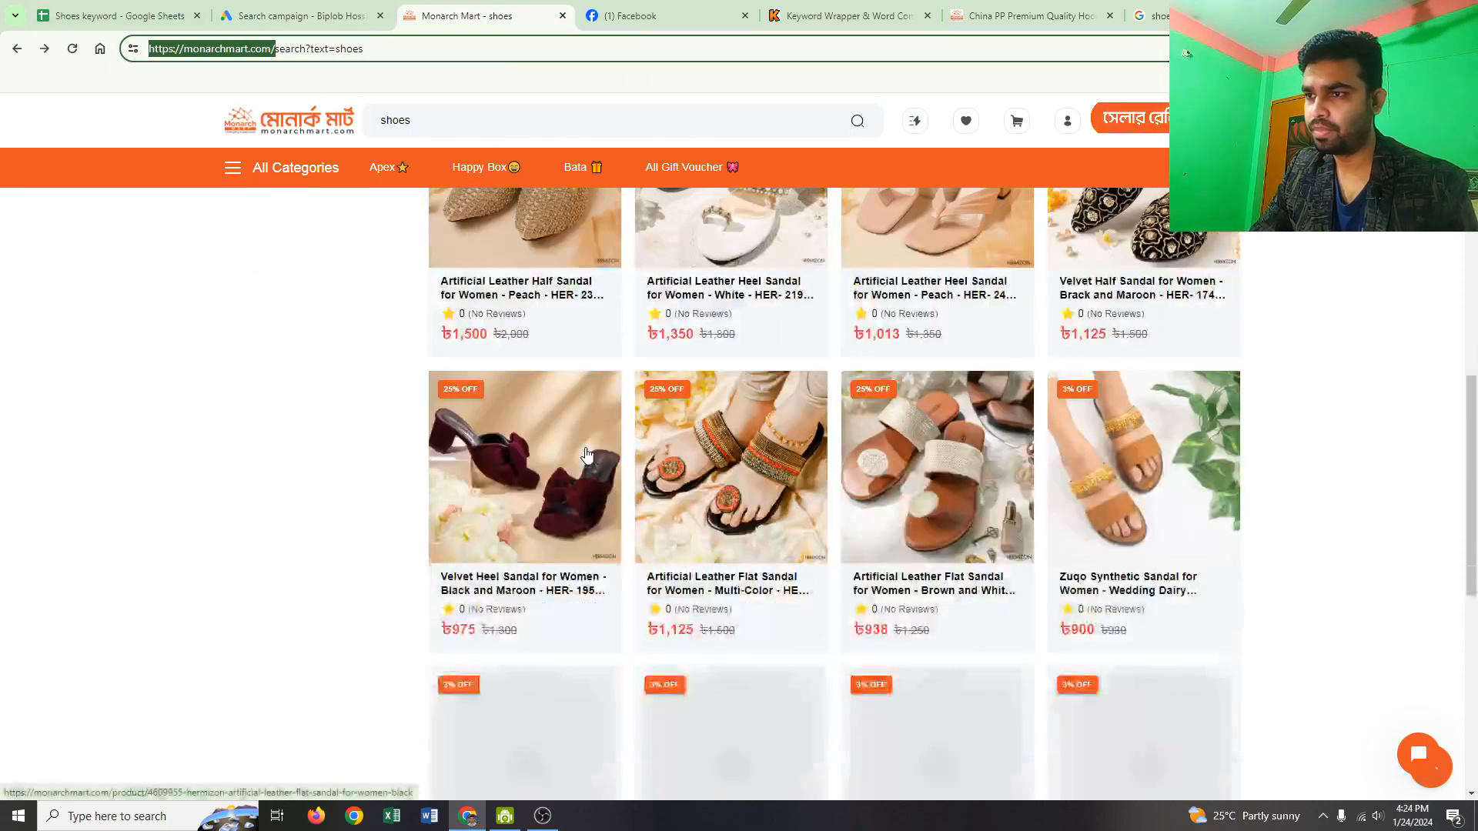
{"action": "scroll", "coordinate": [586, 454], "scroll_direction": "down", "scroll_amount": 5}
{"action": "scroll", "coordinate": [587, 453], "scroll_direction": "up", "scroll_amount": 15}
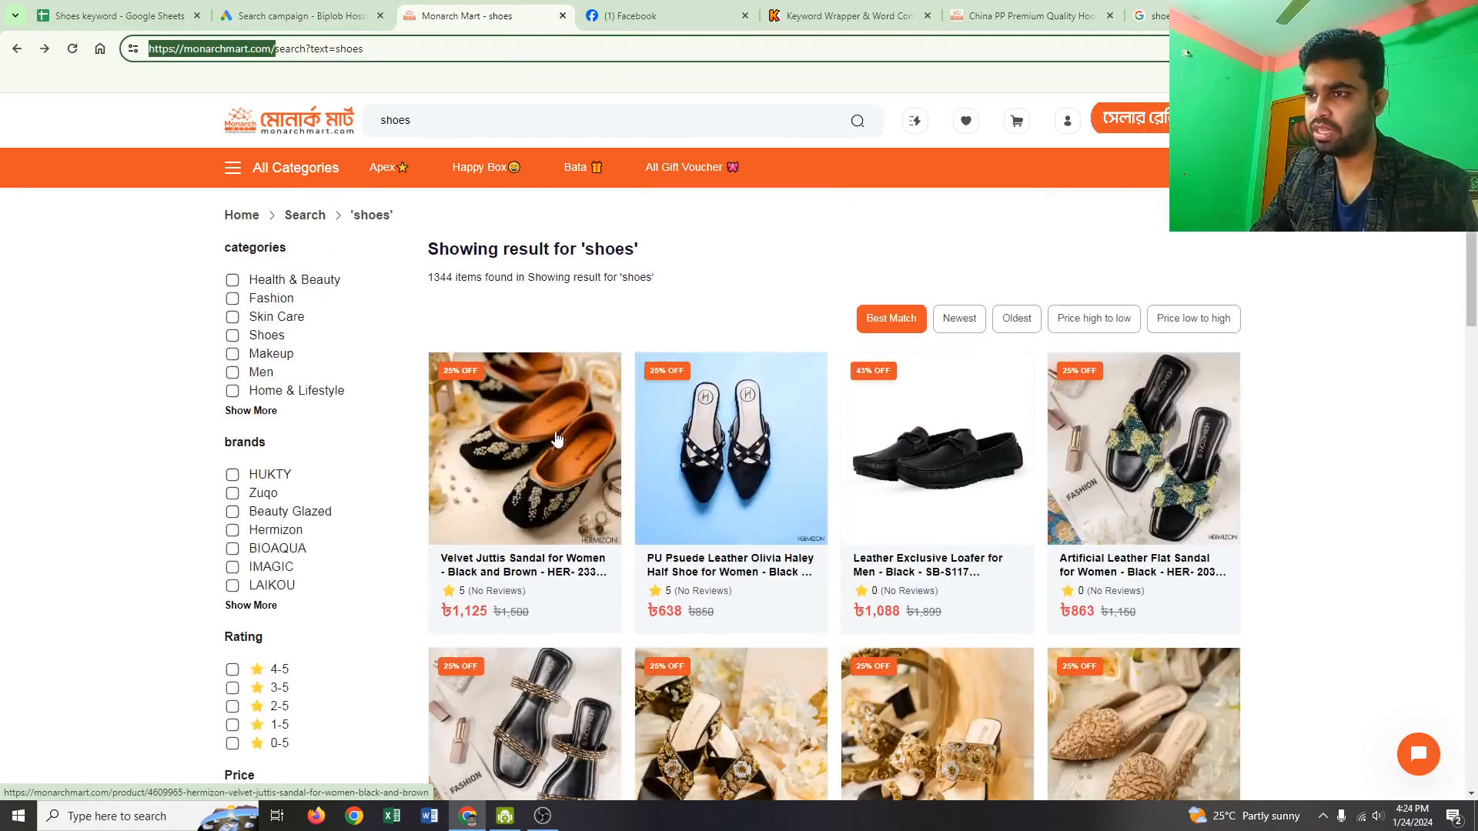
{"action": "left_click", "coordinate": [530, 488]}
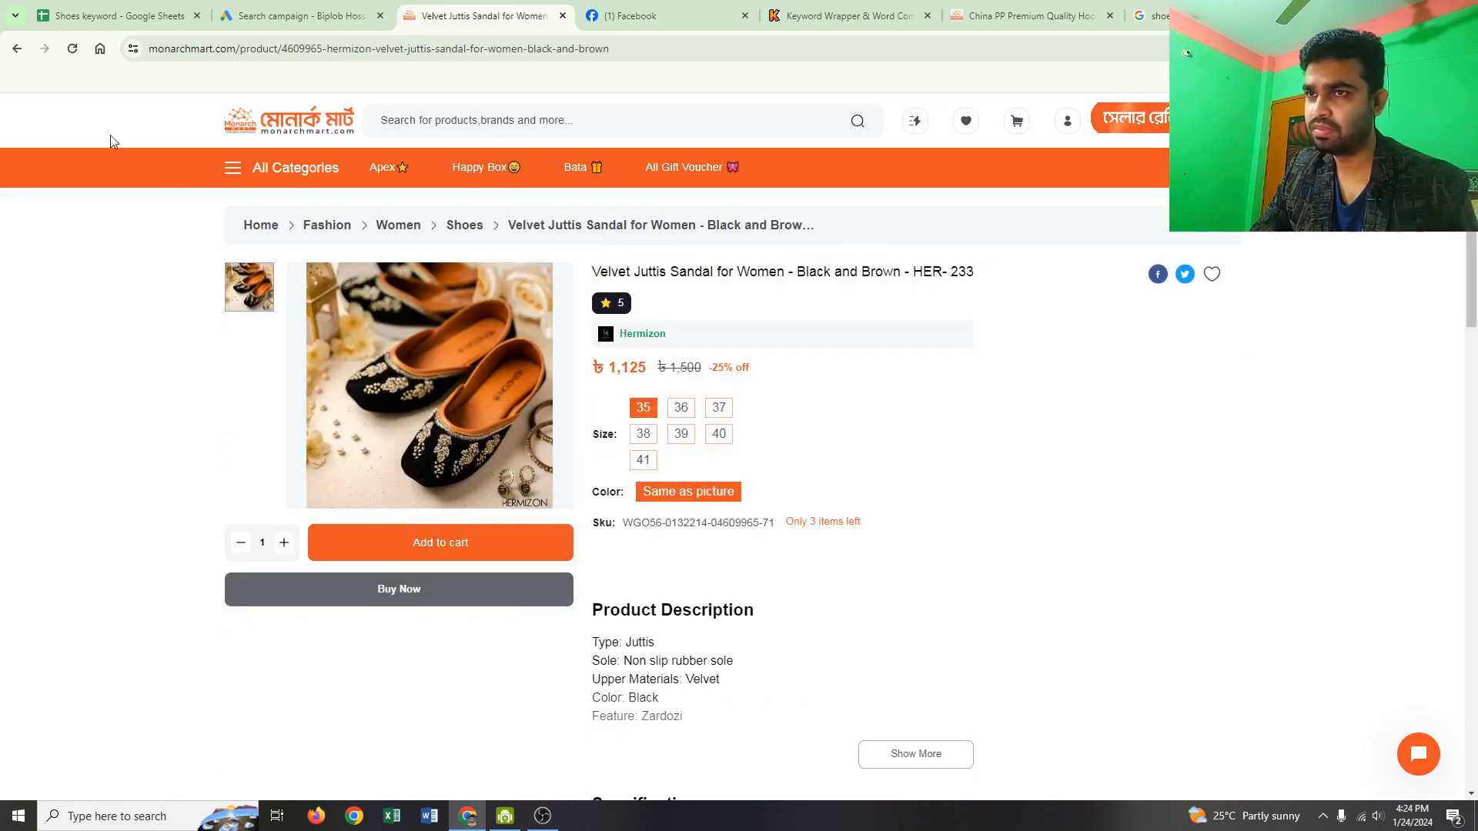
{"action": "left_click", "coordinate": [17, 50]}
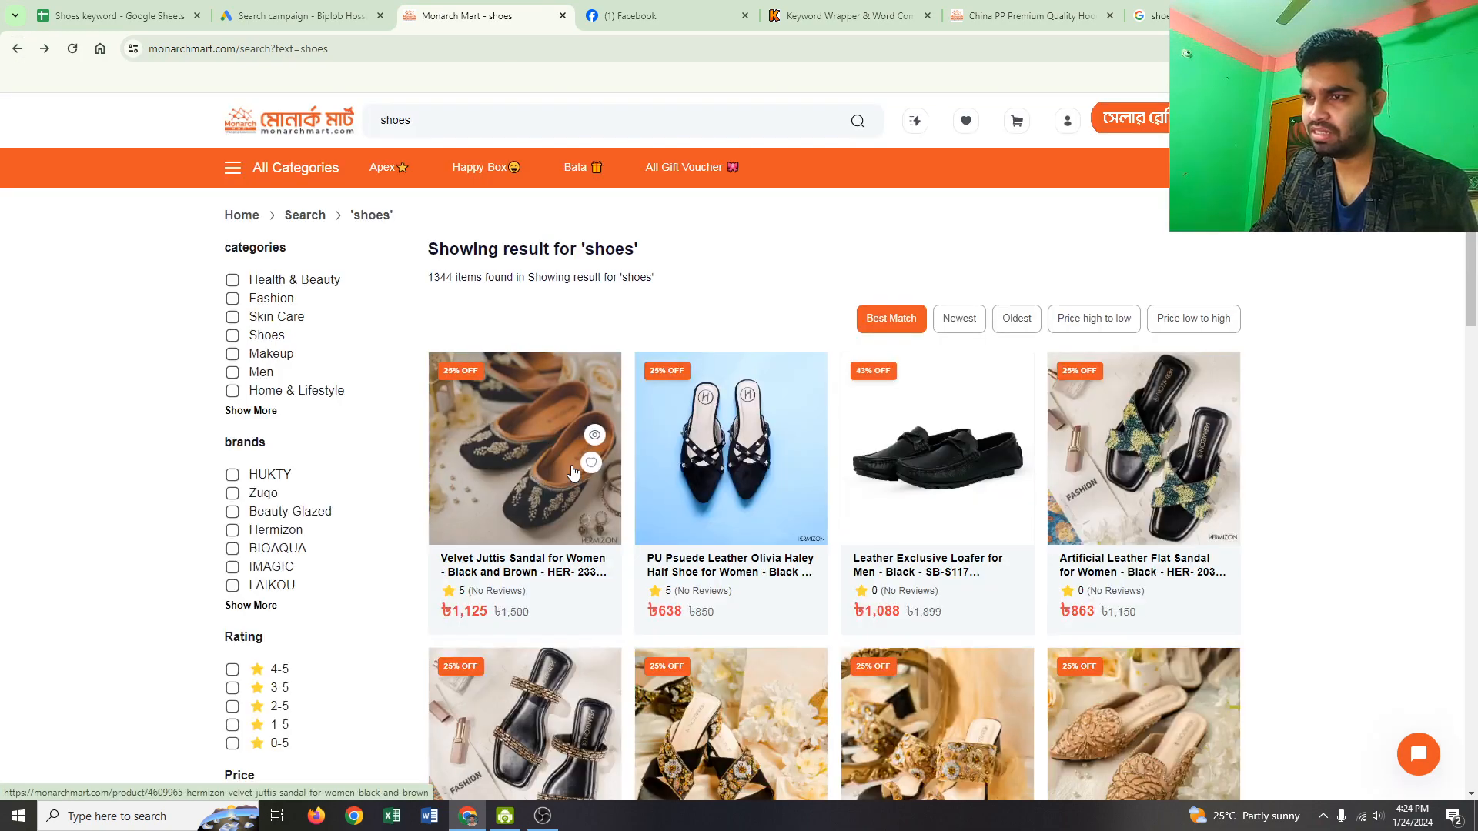
Step: Open the Leather Exclusive Loafer for Men - Black - SB-S117 page and copy its URL
{"action": "scroll", "coordinate": [572, 473], "scroll_direction": "down", "scroll_amount": 2}
{"action": "left_click", "coordinate": [857, 347]}
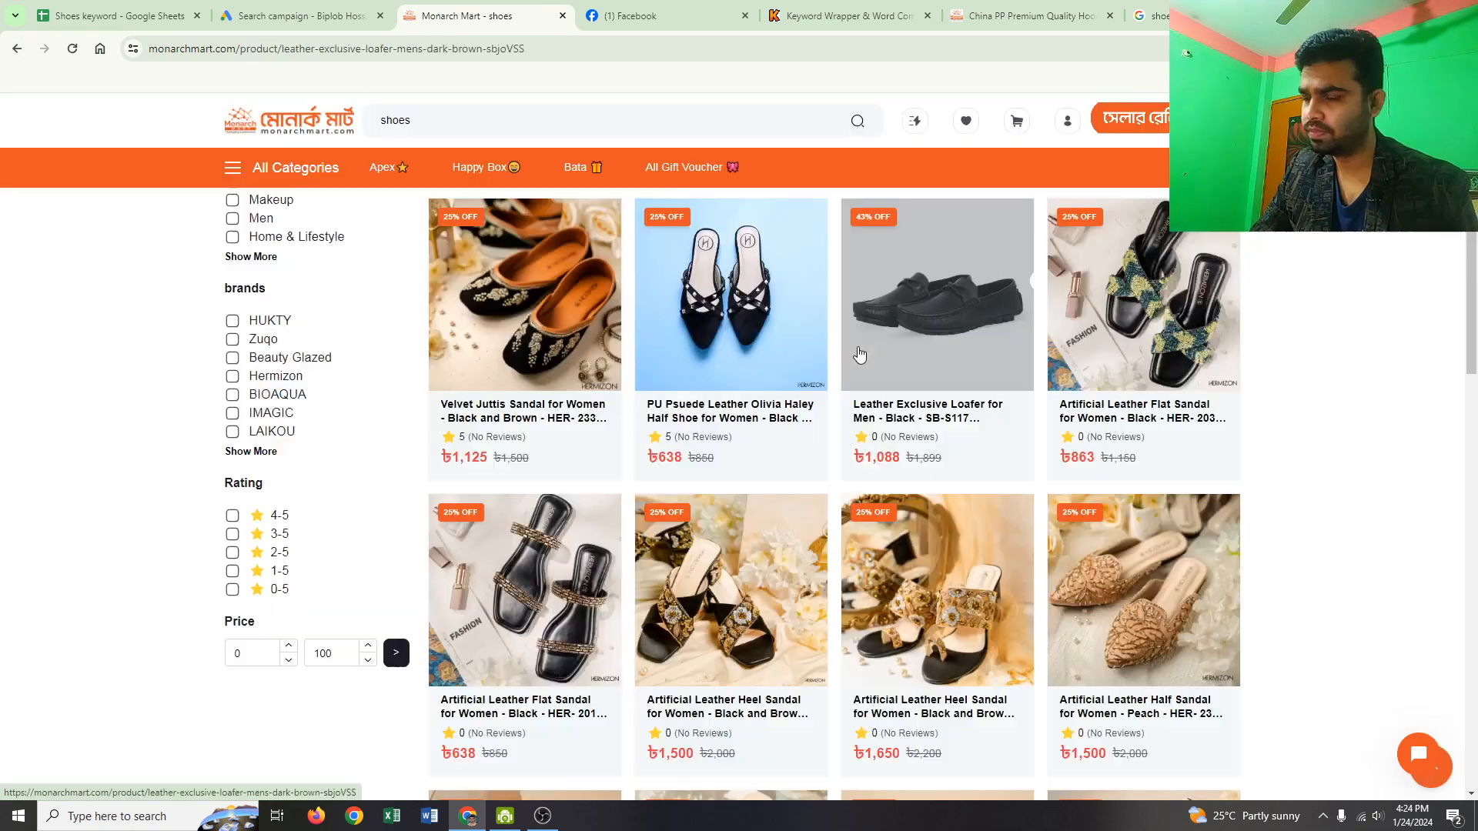
{"action": "scroll", "coordinate": [630, 494], "scroll_direction": "down", "scroll_amount": 15}
{"action": "scroll", "coordinate": [630, 493], "scroll_direction": "up", "scroll_amount": 8}
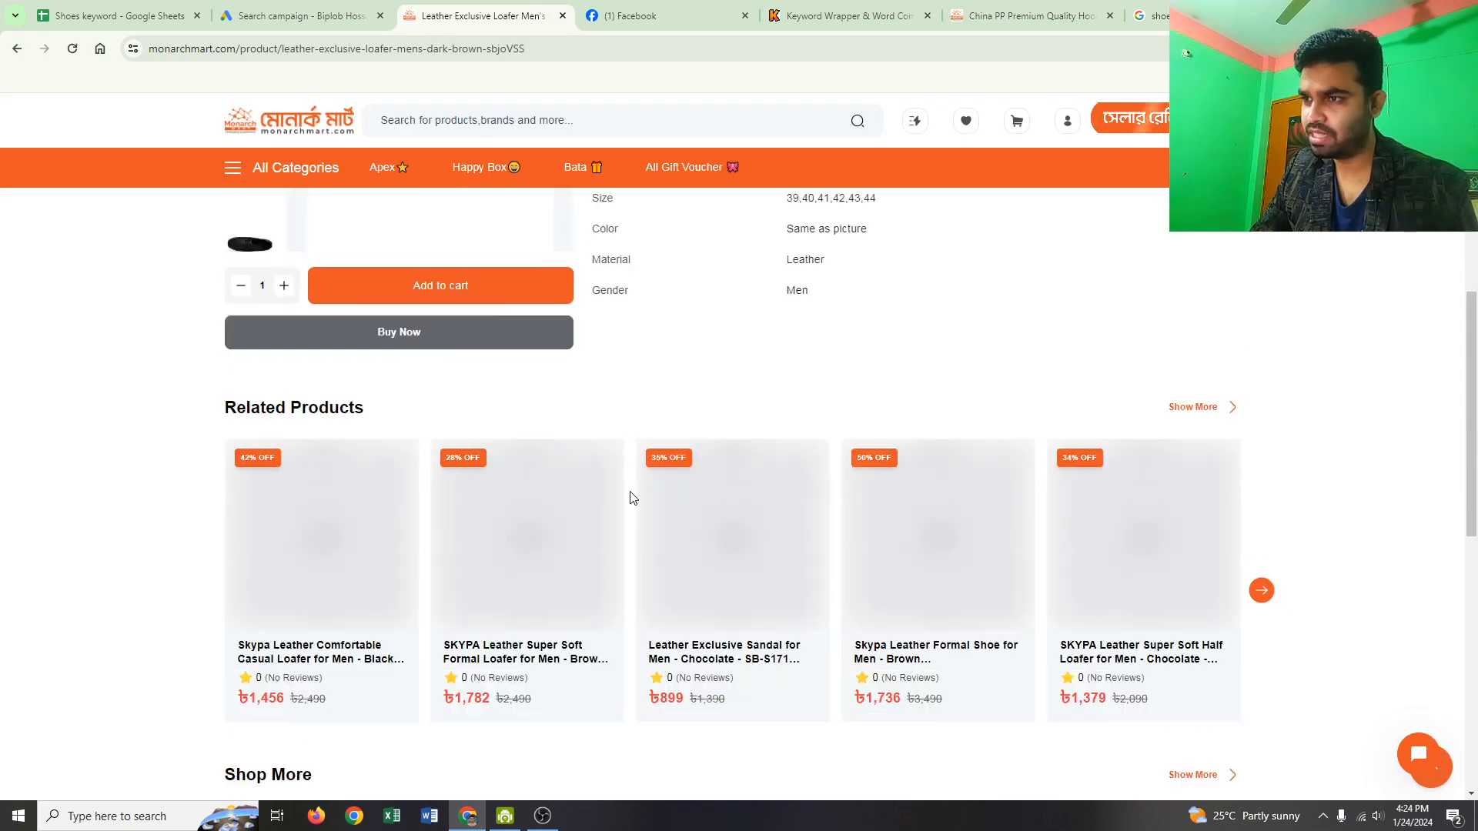
{"action": "scroll", "coordinate": [630, 492], "scroll_direction": "up", "scroll_amount": 7}
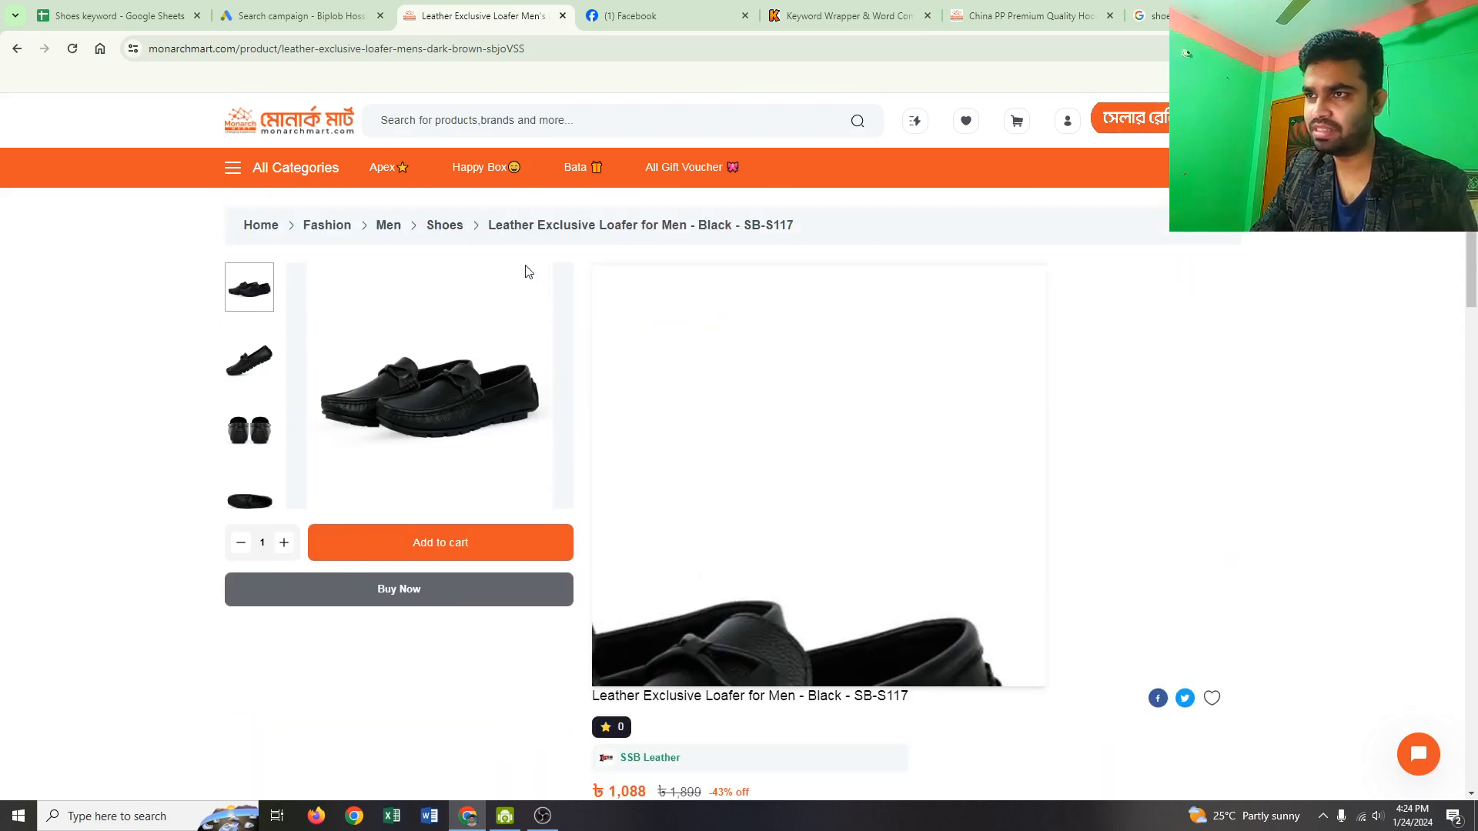
{"action": "left_click", "coordinate": [546, 46]}
{"action": "key", "text": "ctrl+c"}
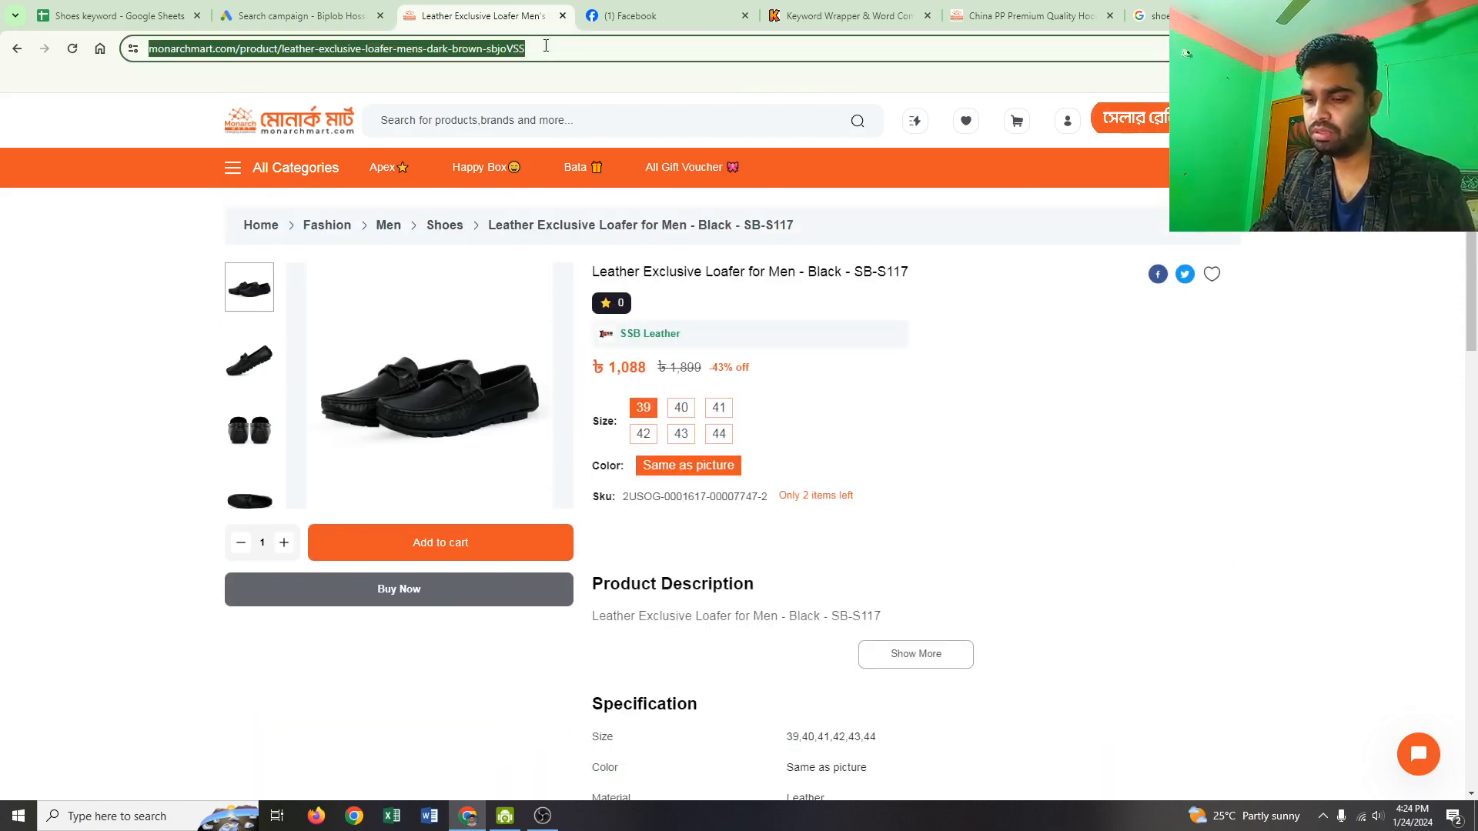
Step: Create the Mens Best shoes sitelink with the loafer product URL as its final URL
{"action": "left_click", "coordinate": [330, 11]}
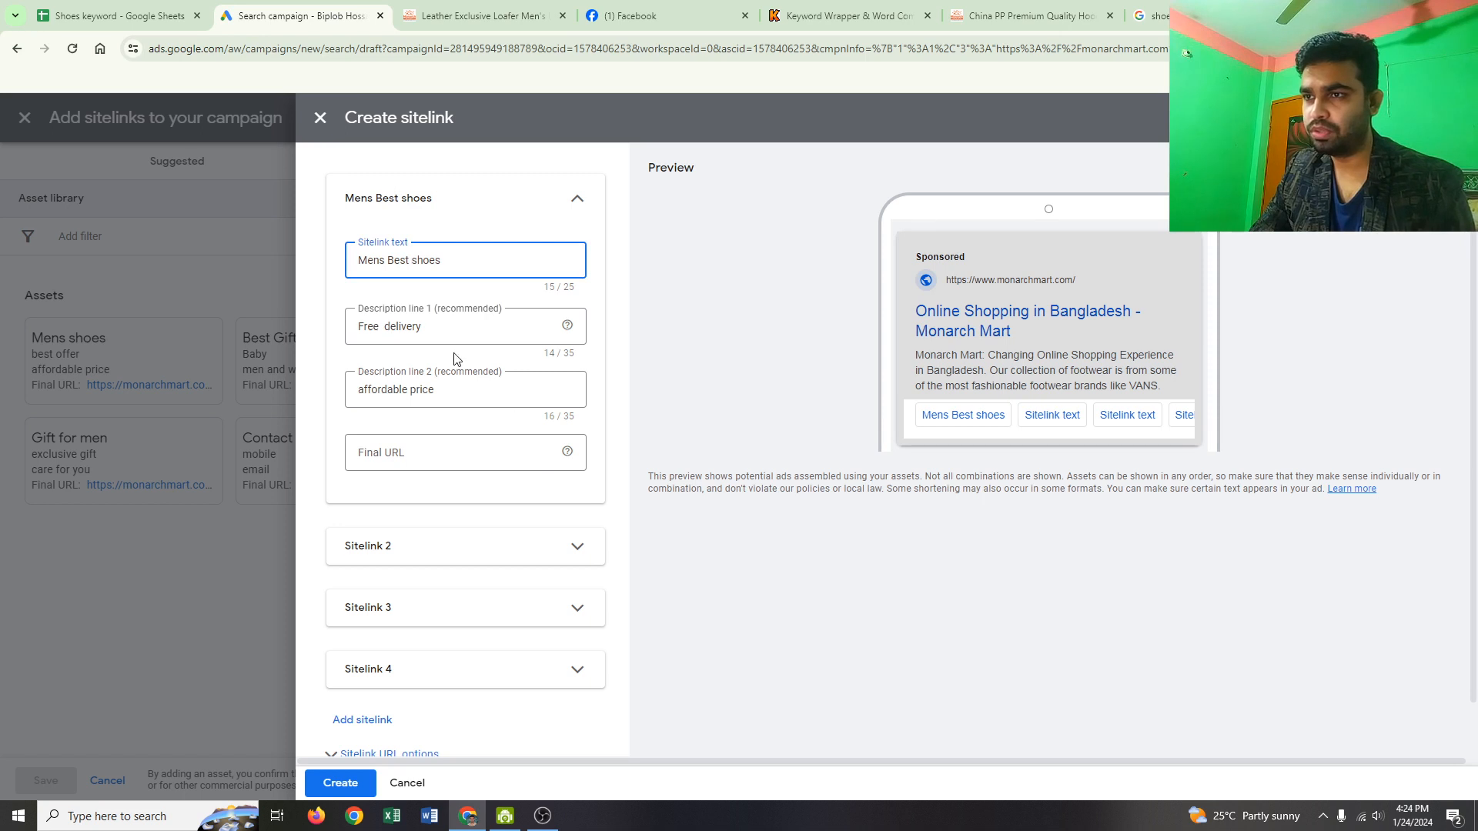
{"action": "left_click", "coordinate": [435, 451]}
{"action": "key", "text": "ctrl+v"}
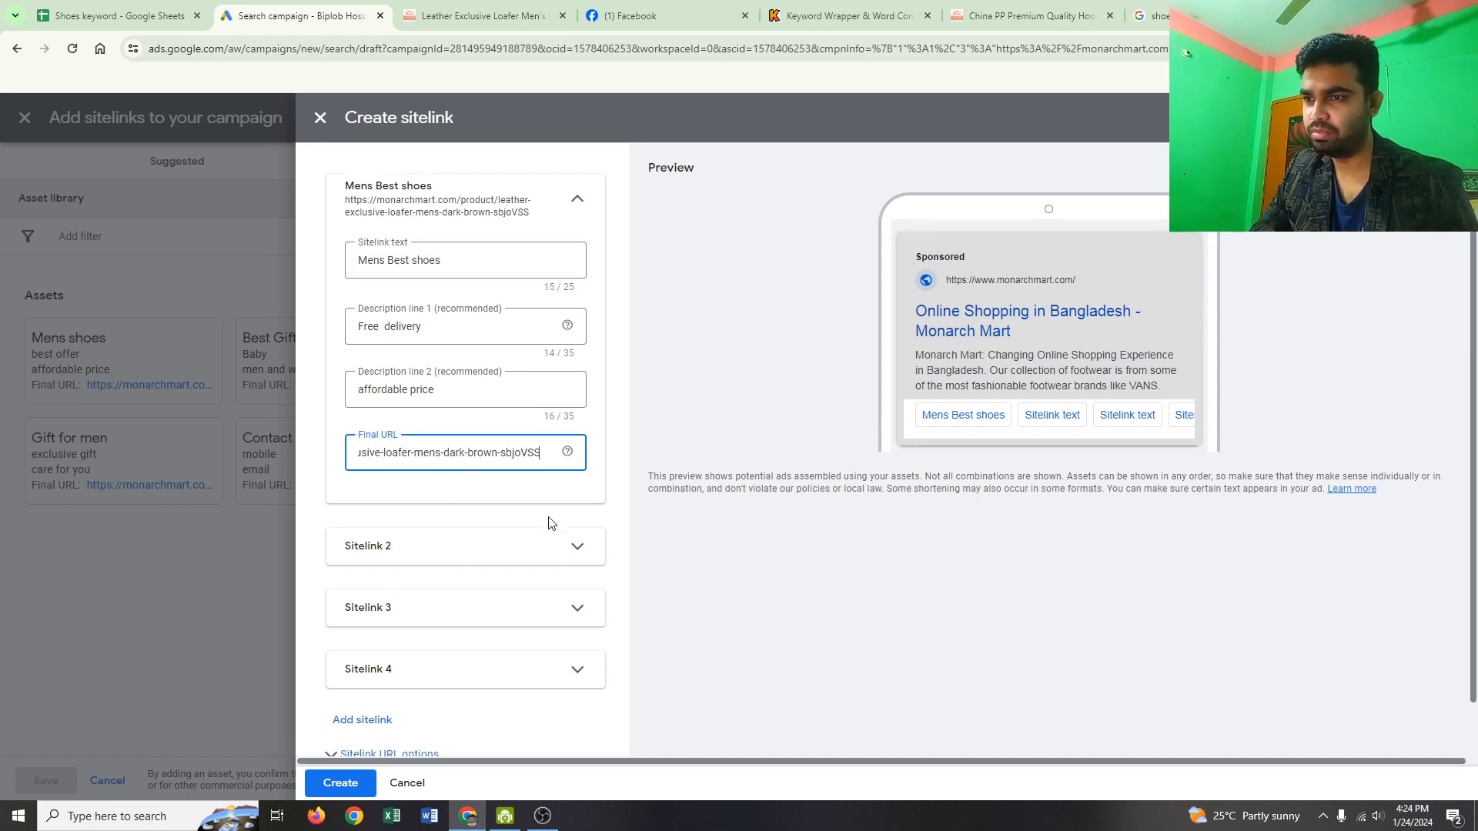
{"action": "scroll", "coordinate": [509, 638], "scroll_direction": "down", "scroll_amount": 1}
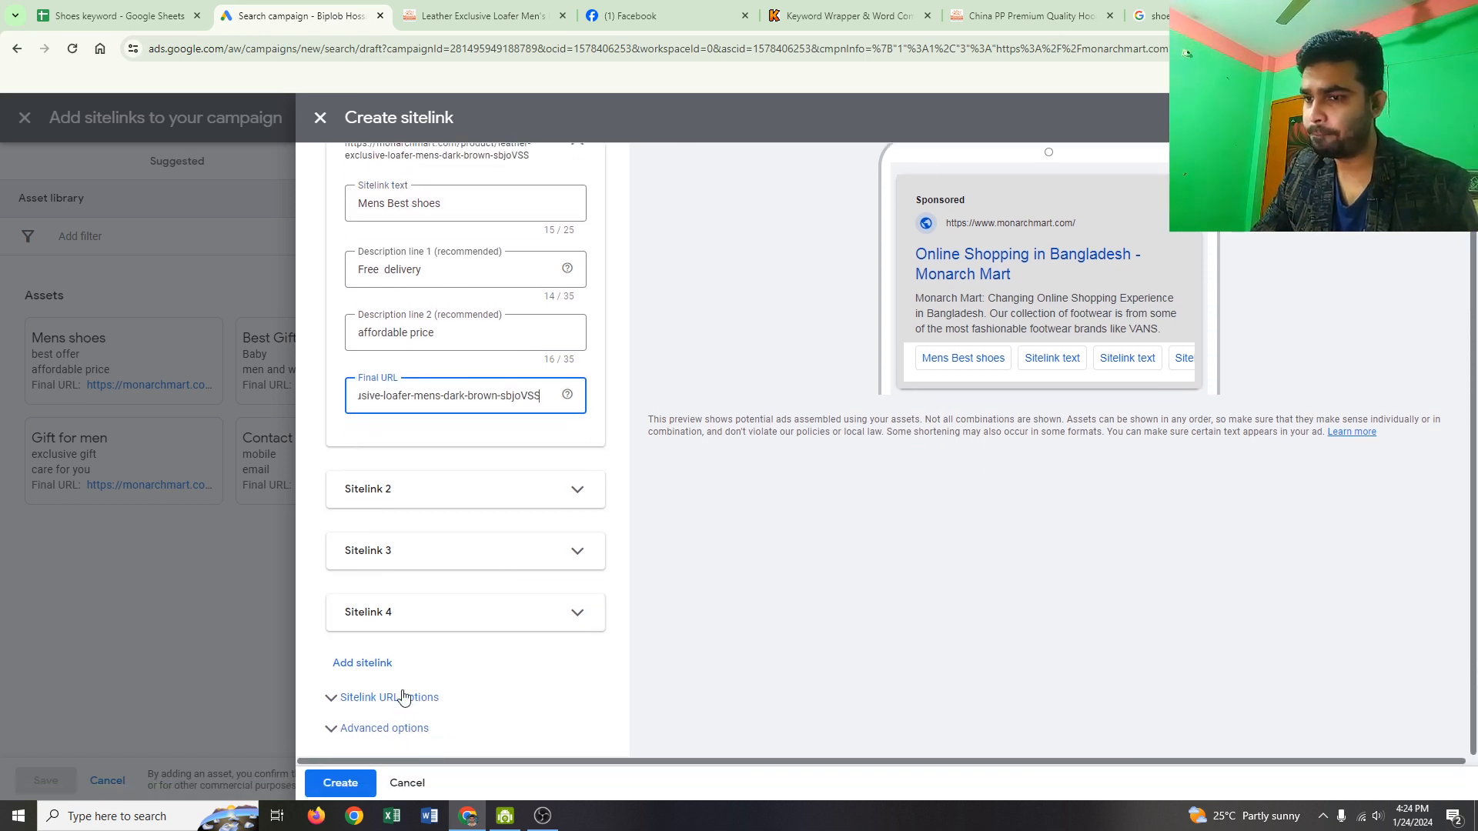
{"action": "scroll", "coordinate": [544, 663], "scroll_direction": "up", "scroll_amount": 1}
{"action": "scroll", "coordinate": [548, 659], "scroll_direction": "down", "scroll_amount": 1}
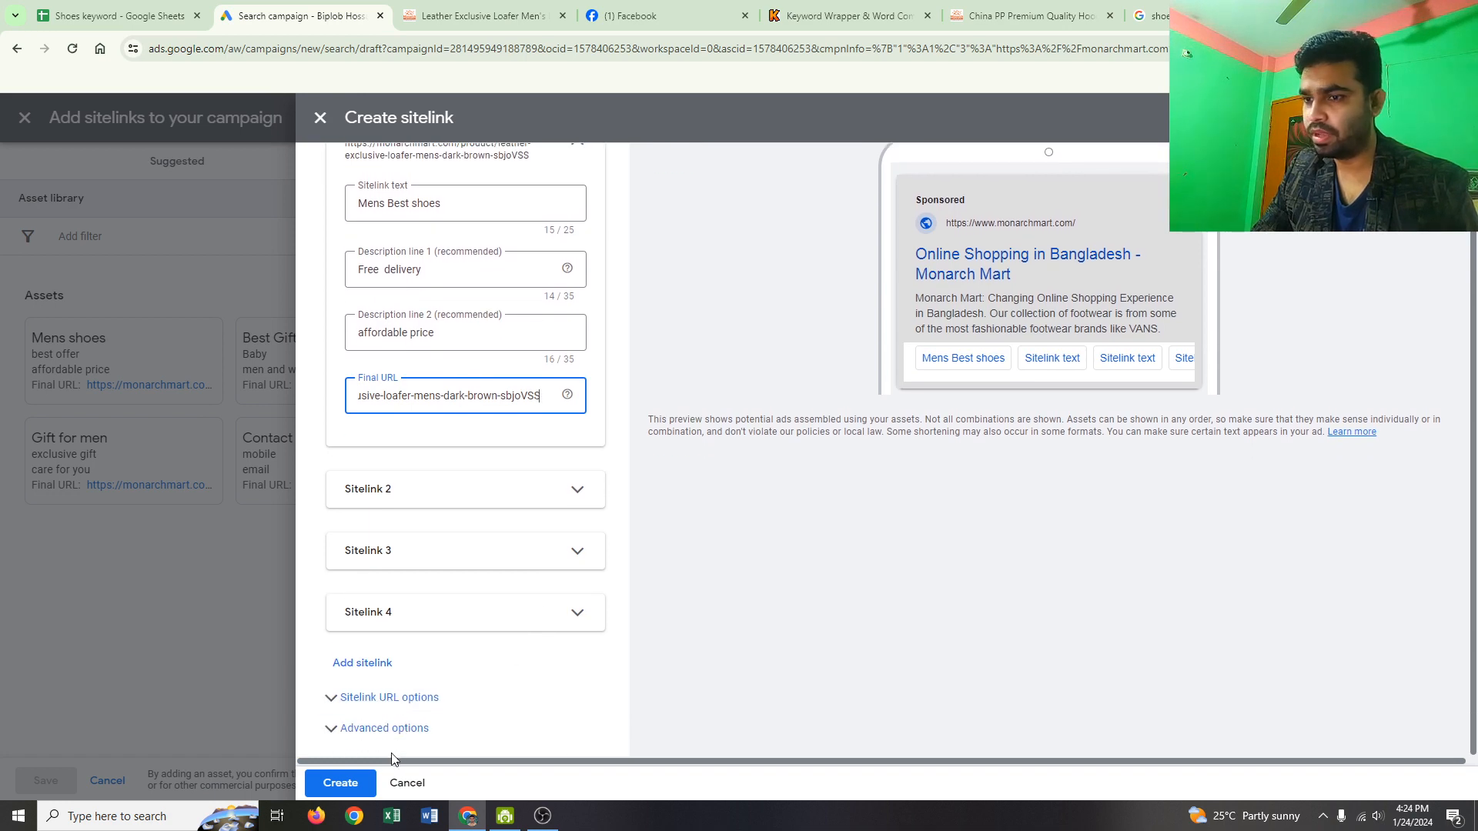
{"action": "left_click", "coordinate": [350, 782]}
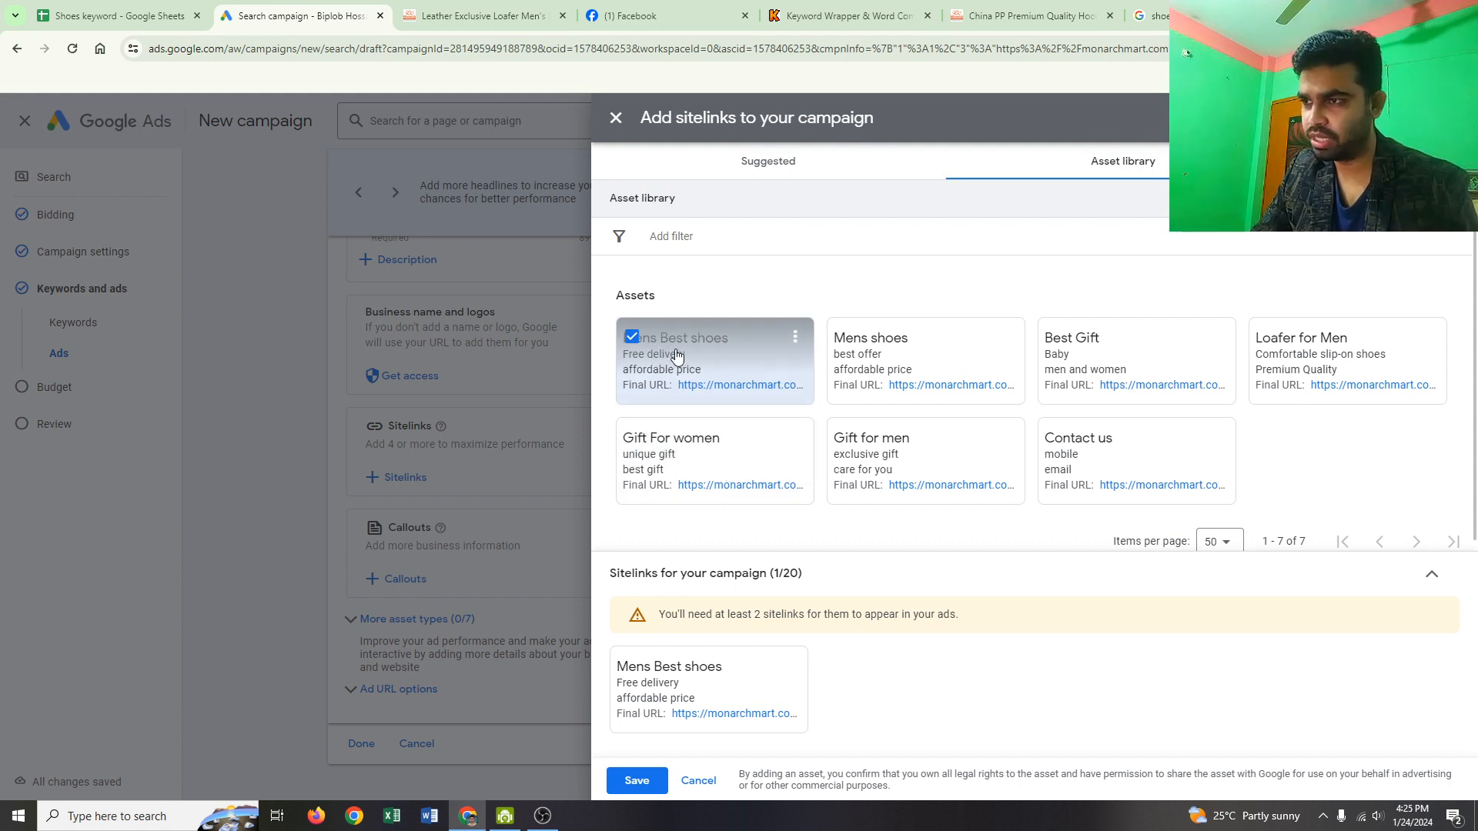
Step: Add the Mens shoes, Gift For women and Contact us sitelinks and save all four
{"action": "left_click", "coordinate": [843, 338]}
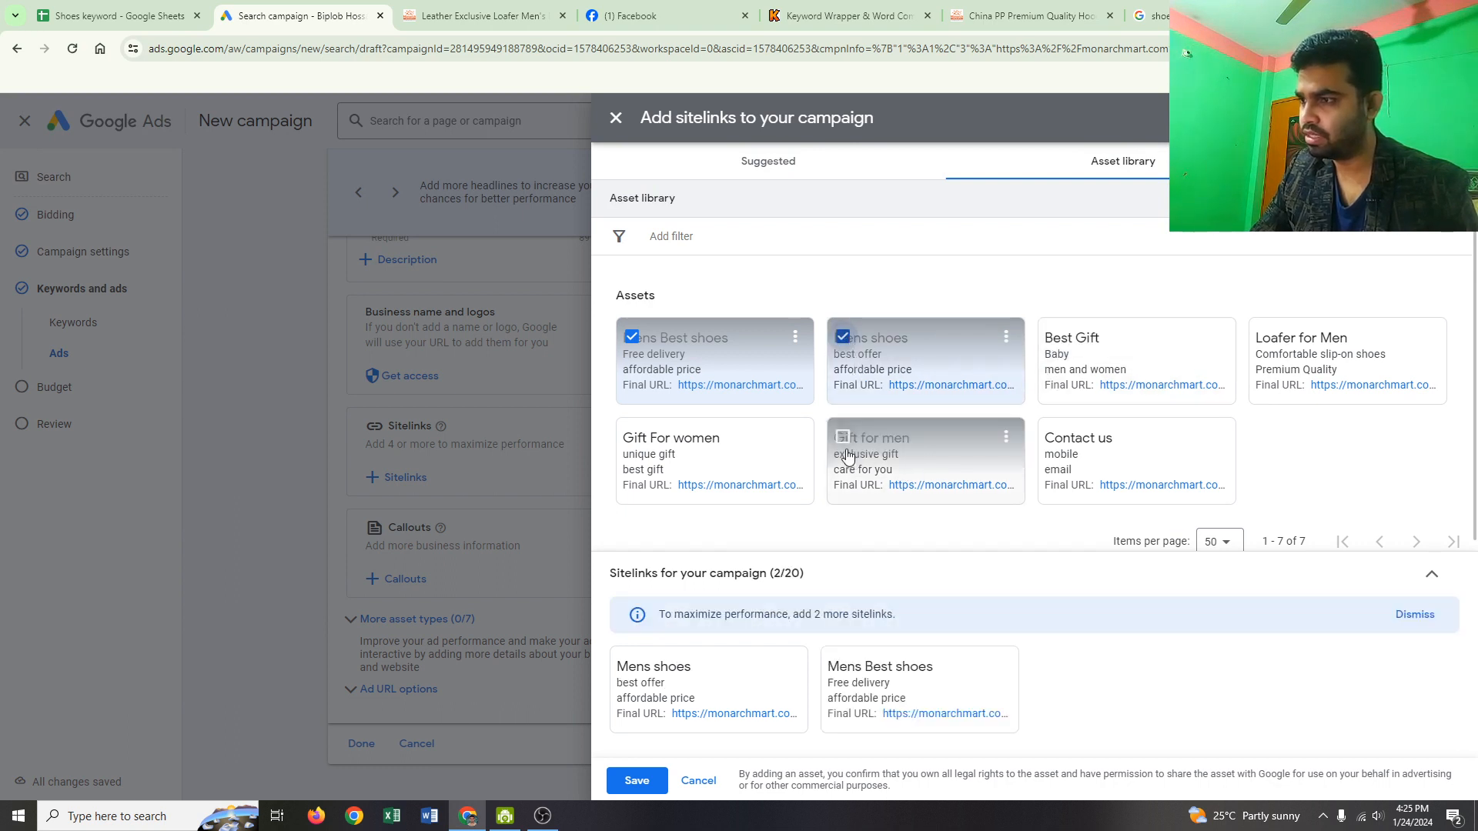
{"action": "left_click", "coordinate": [632, 437]}
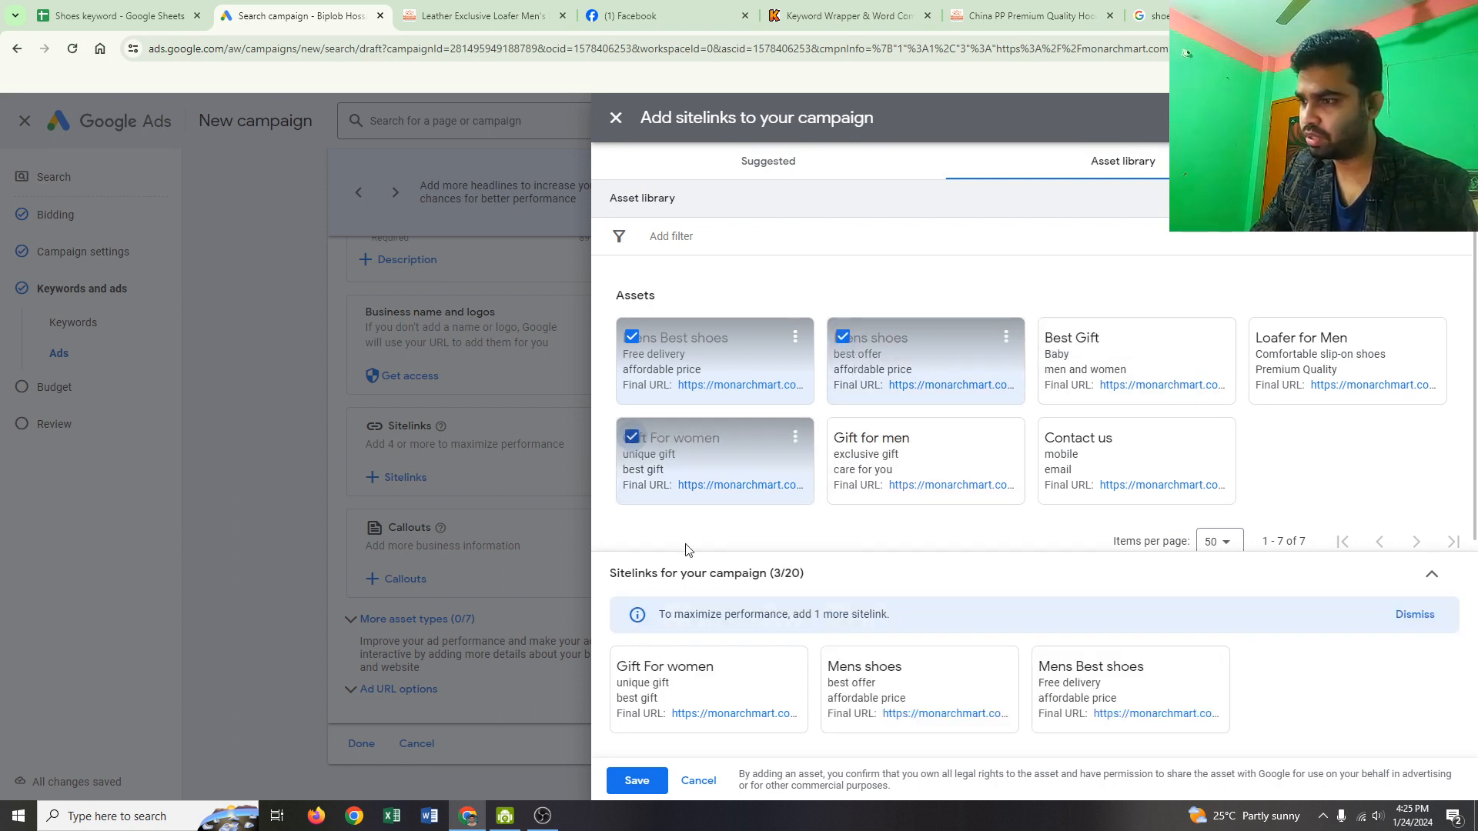
{"action": "left_click", "coordinate": [1053, 437]}
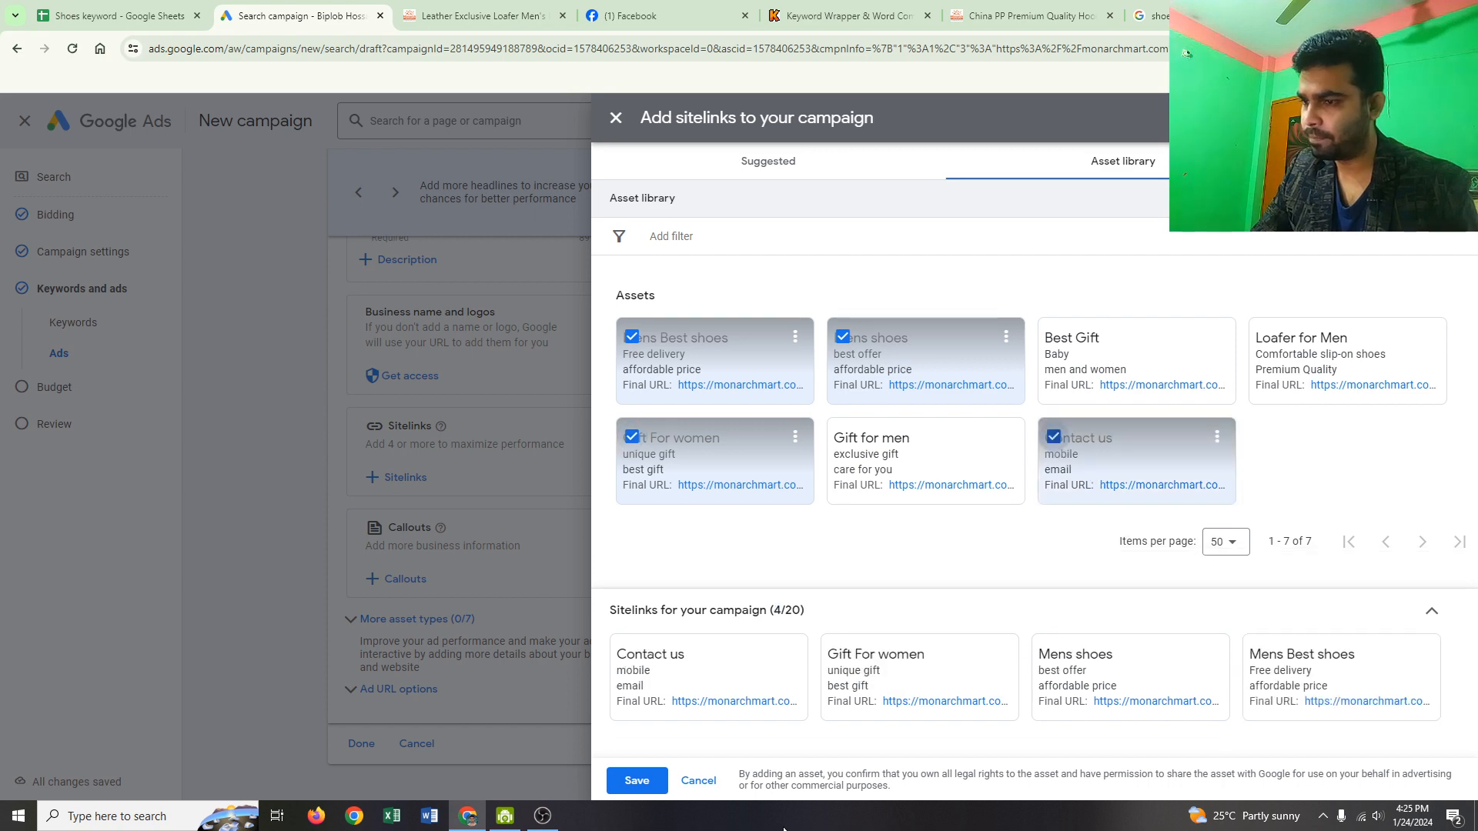
{"action": "left_click", "coordinate": [644, 790]}
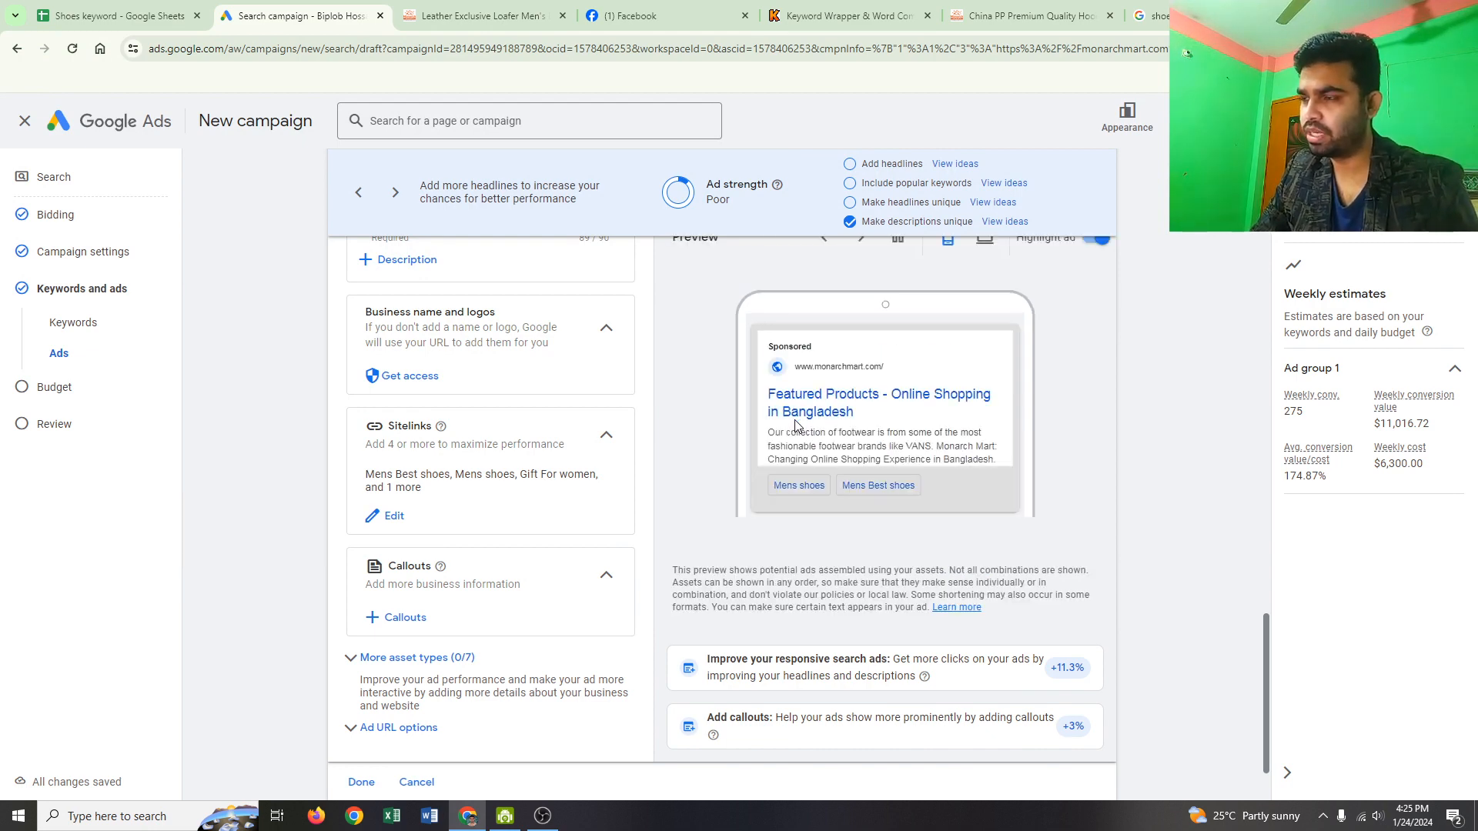
Step: Create a new callout with the text 'Best shoes for men'
{"action": "scroll", "coordinate": [446, 532], "scroll_direction": "down", "scroll_amount": 2}
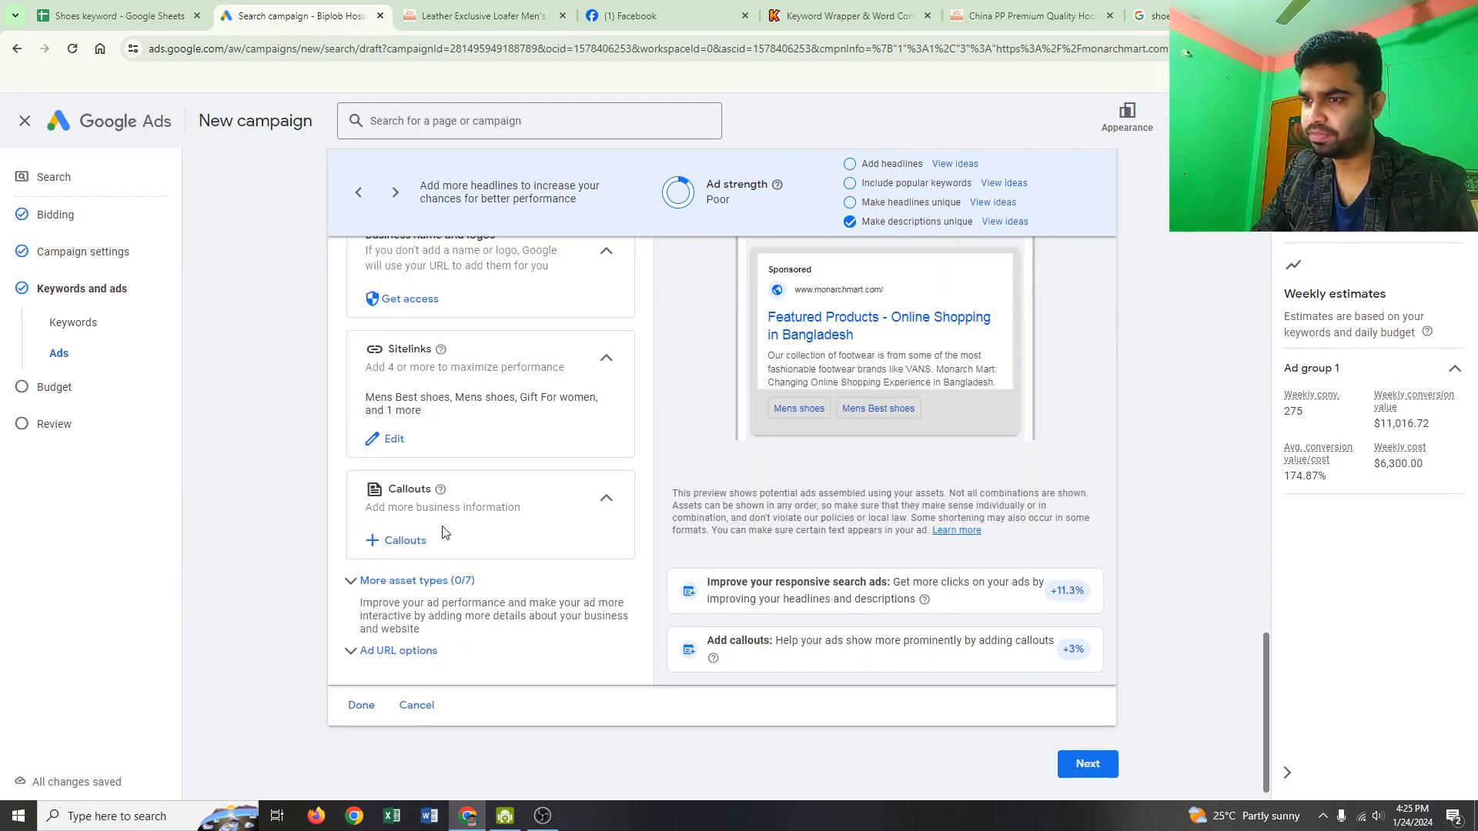
{"action": "left_click", "coordinate": [400, 517]}
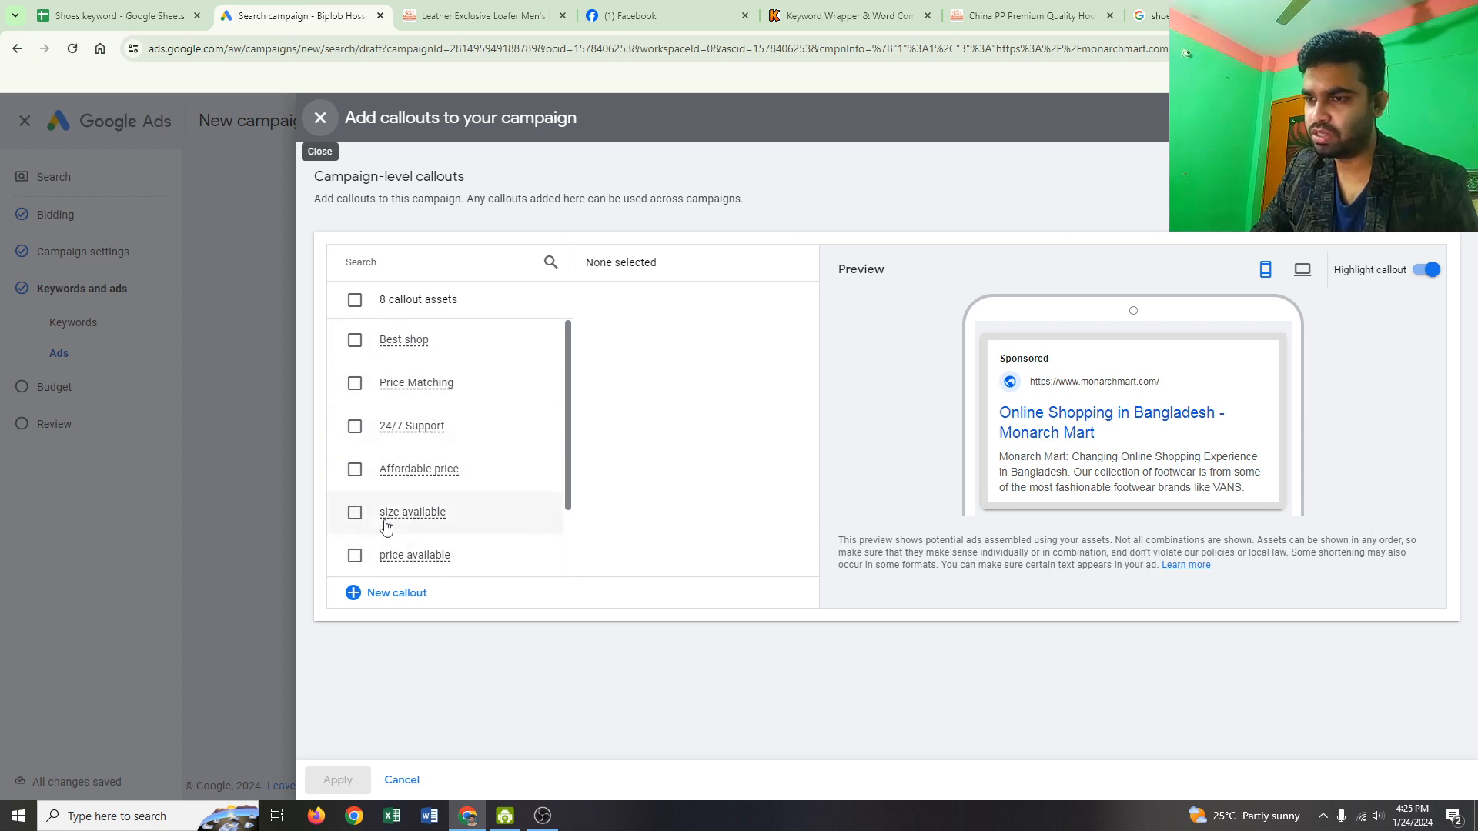
{"action": "left_click", "coordinate": [398, 594]}
{"action": "left_click", "coordinate": [401, 306]}
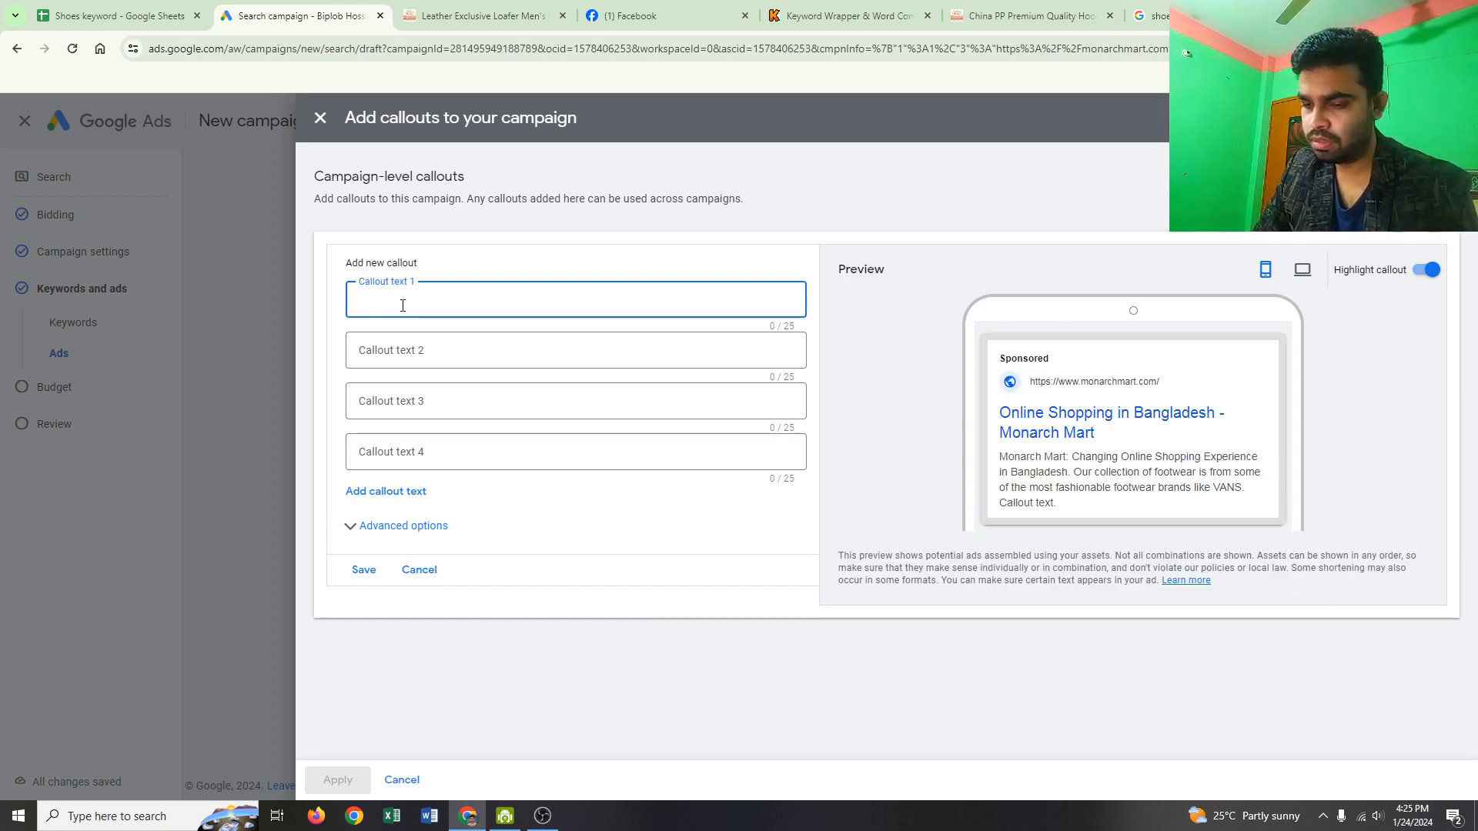
{"action": "type", "text": "Best"}
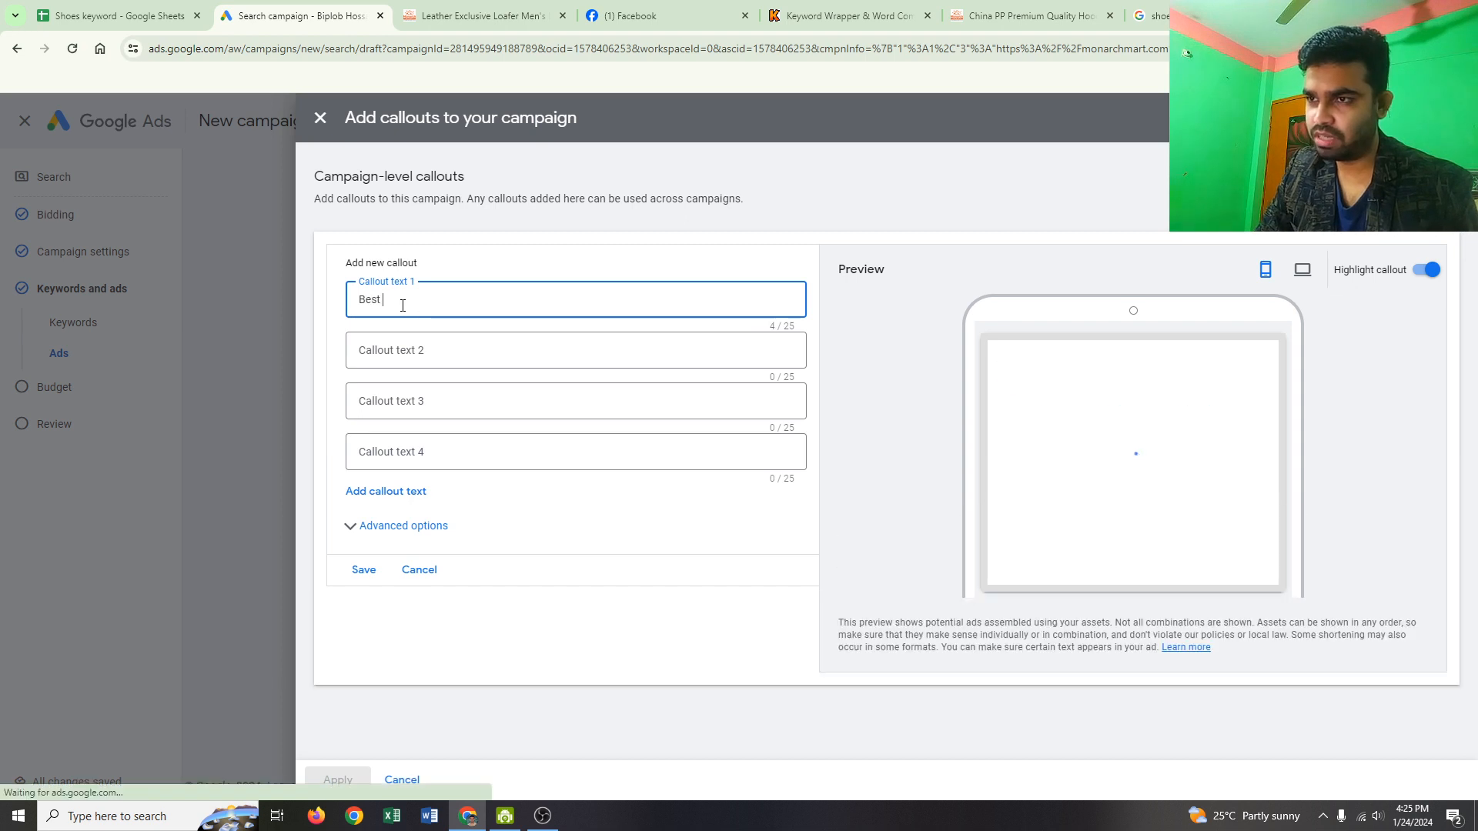
{"action": "type", "text": " s"}
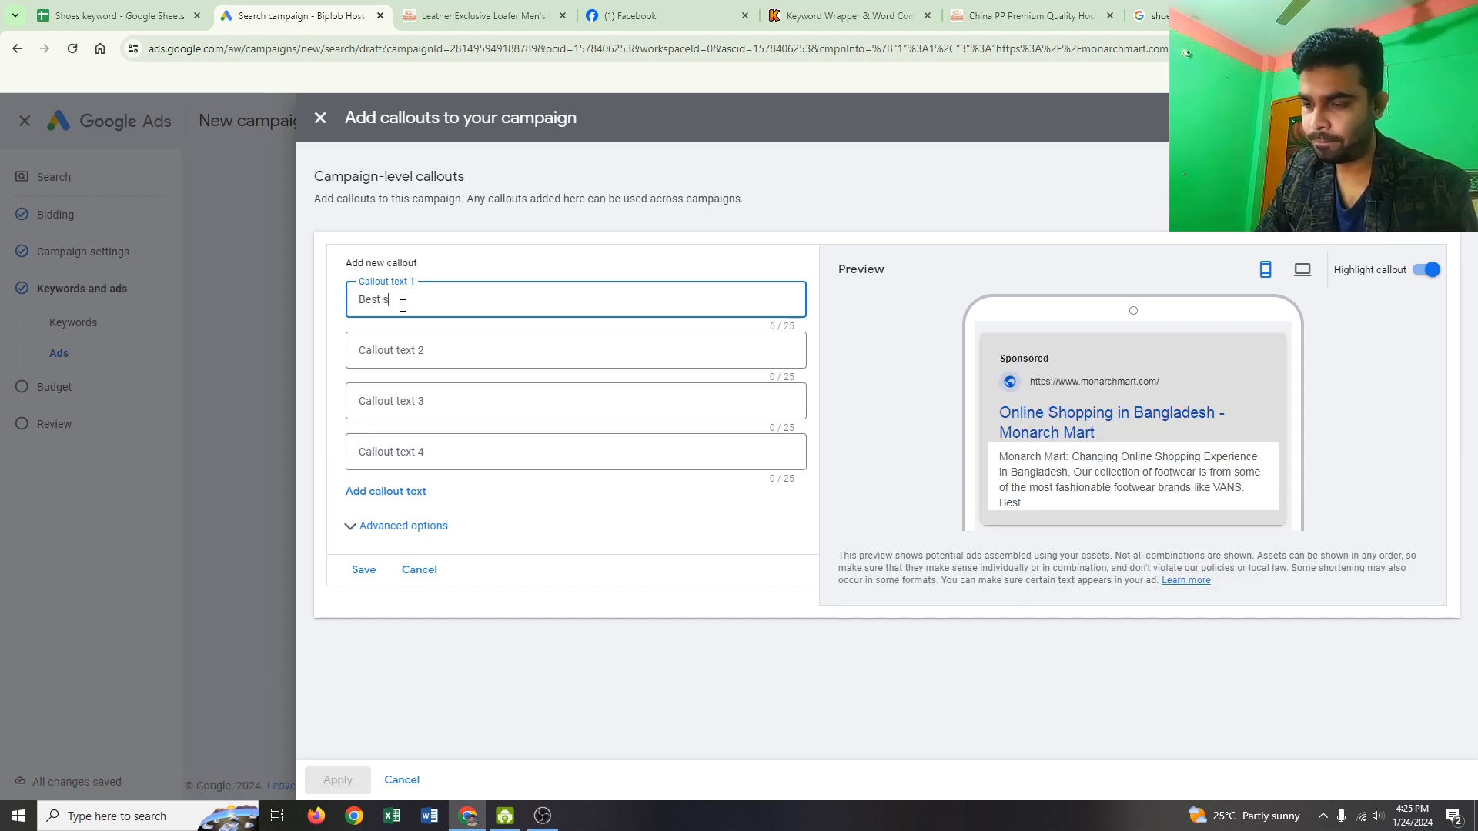
{"action": "type", "text": "hoe"}
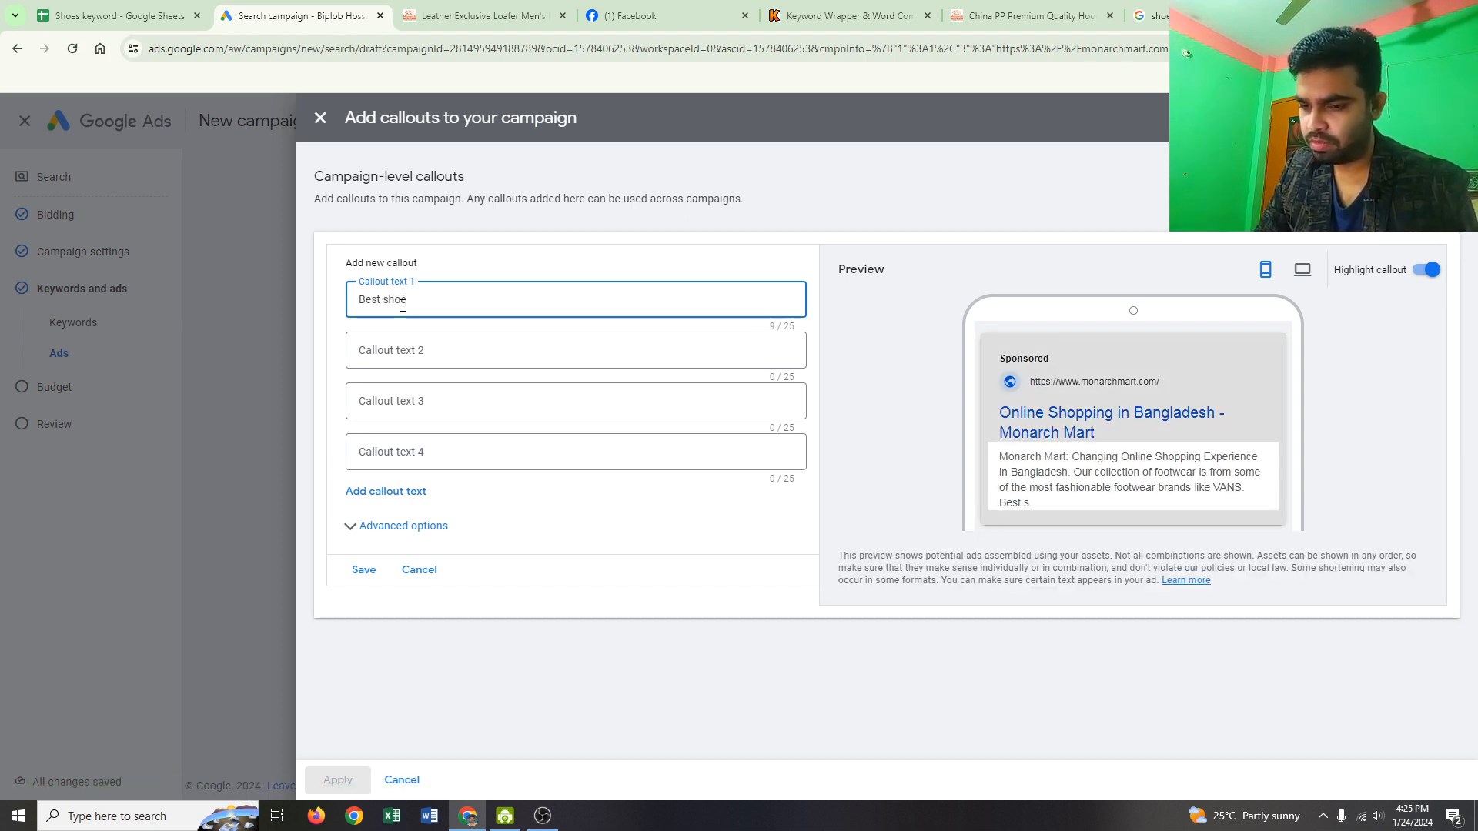
{"action": "type", "text": "s f"}
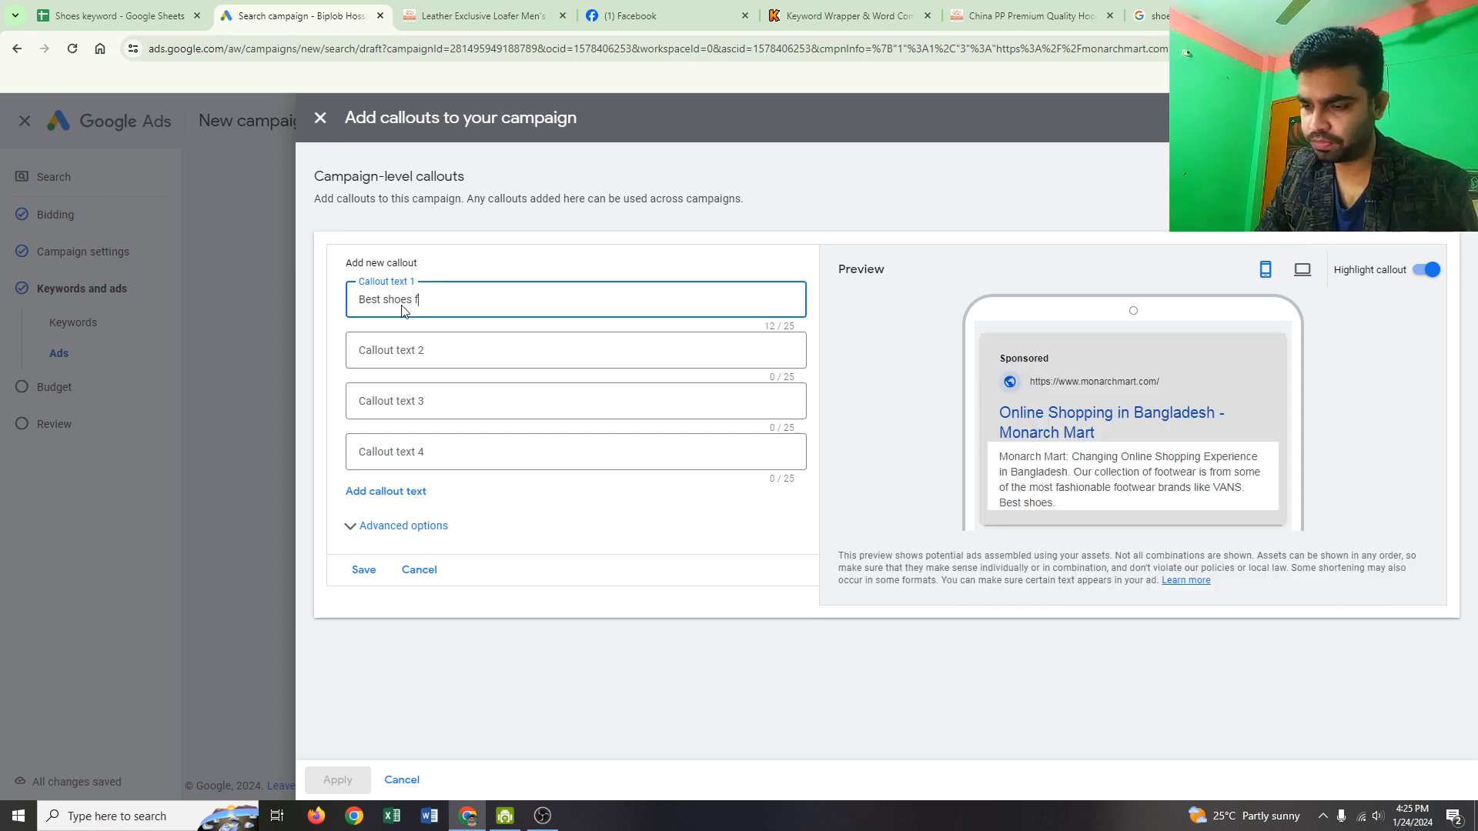
{"action": "type", "text": "or men"}
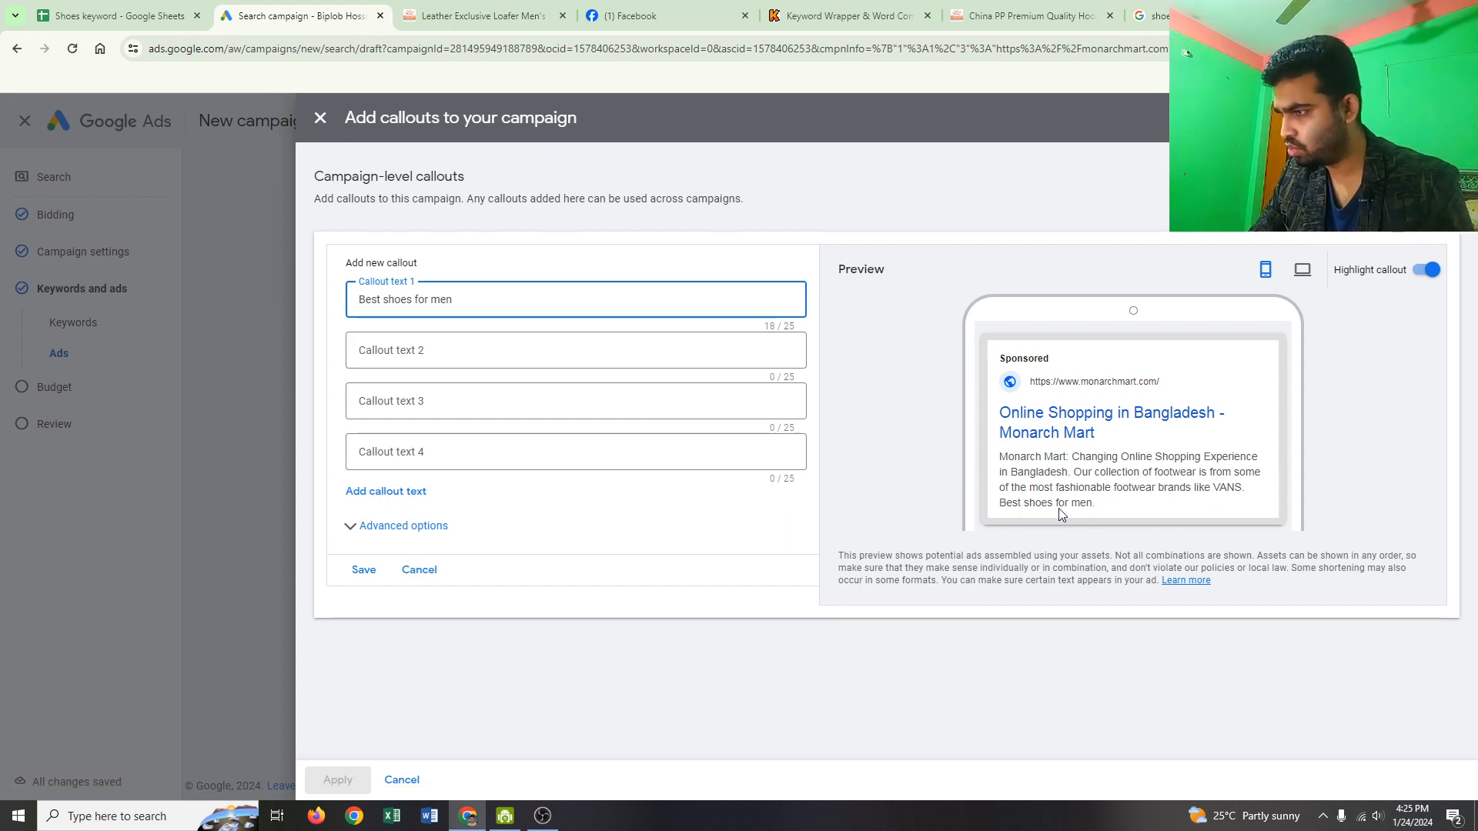
{"action": "left_click", "coordinate": [364, 570]}
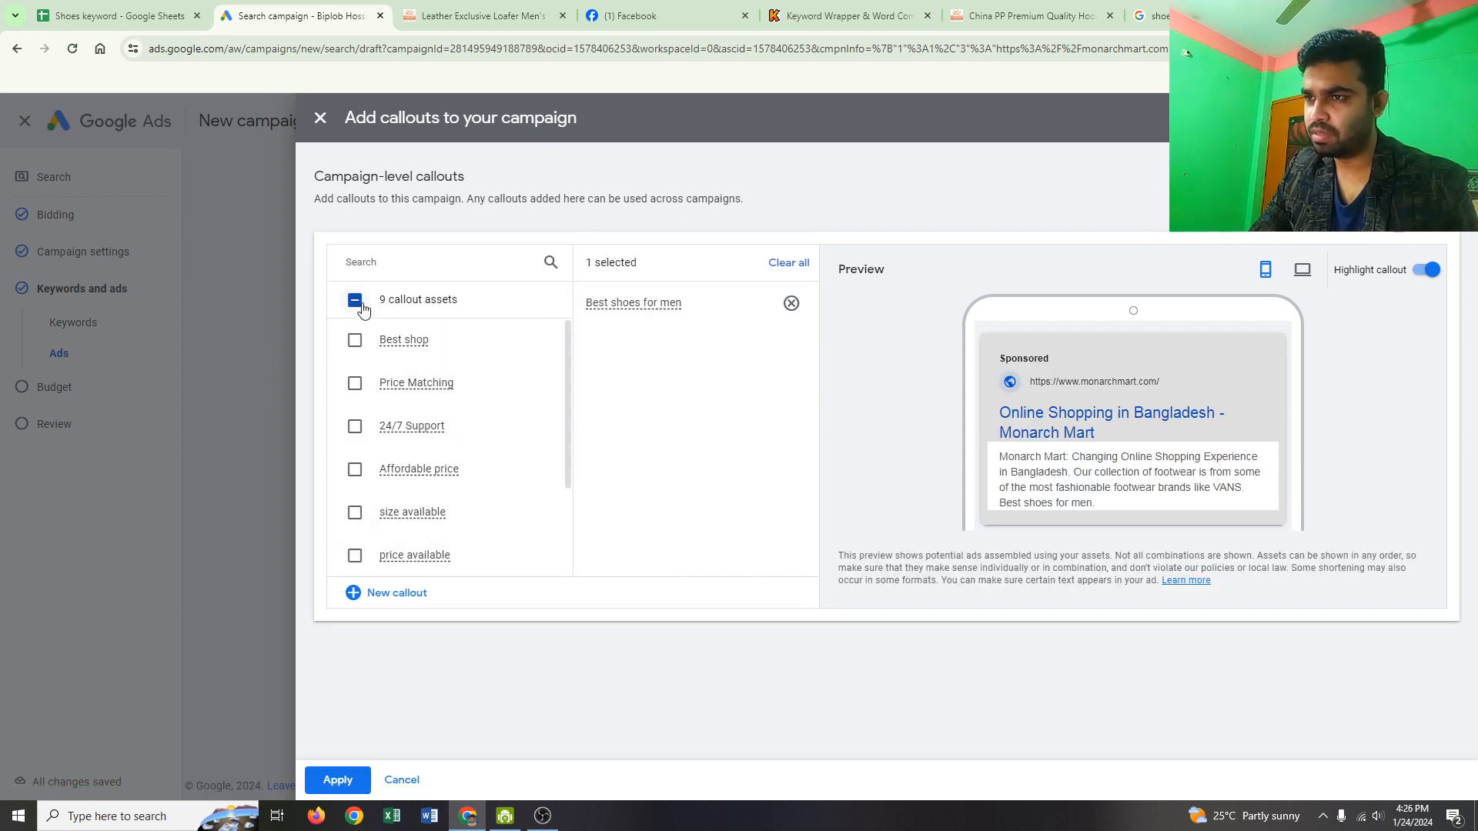
Step: Select the Best shop, Price Matching and 24/7 Support callouts and apply all four
{"action": "left_click", "coordinate": [354, 339]}
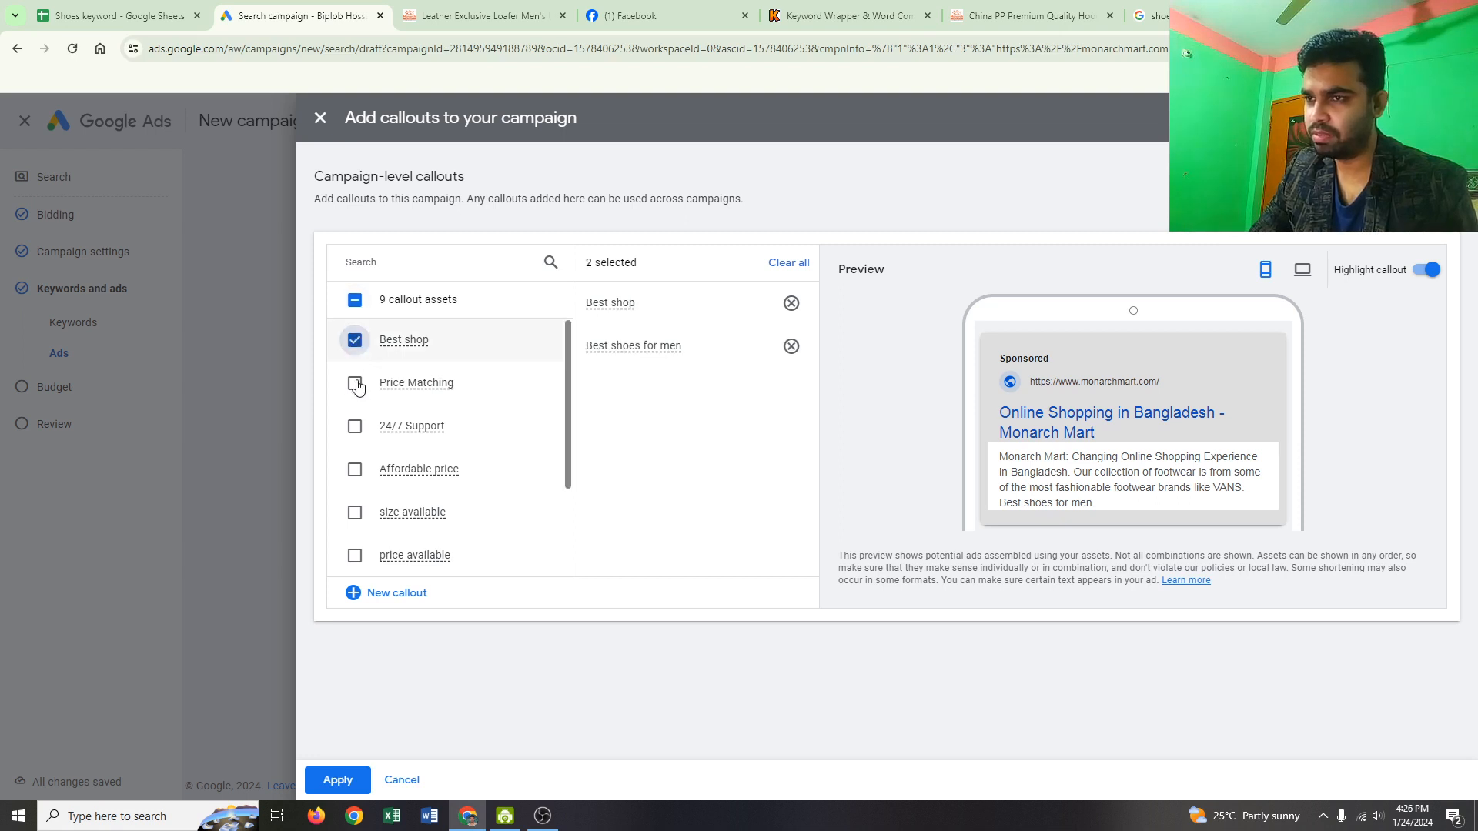
{"action": "left_click", "coordinate": [354, 382]}
{"action": "left_click", "coordinate": [355, 425]}
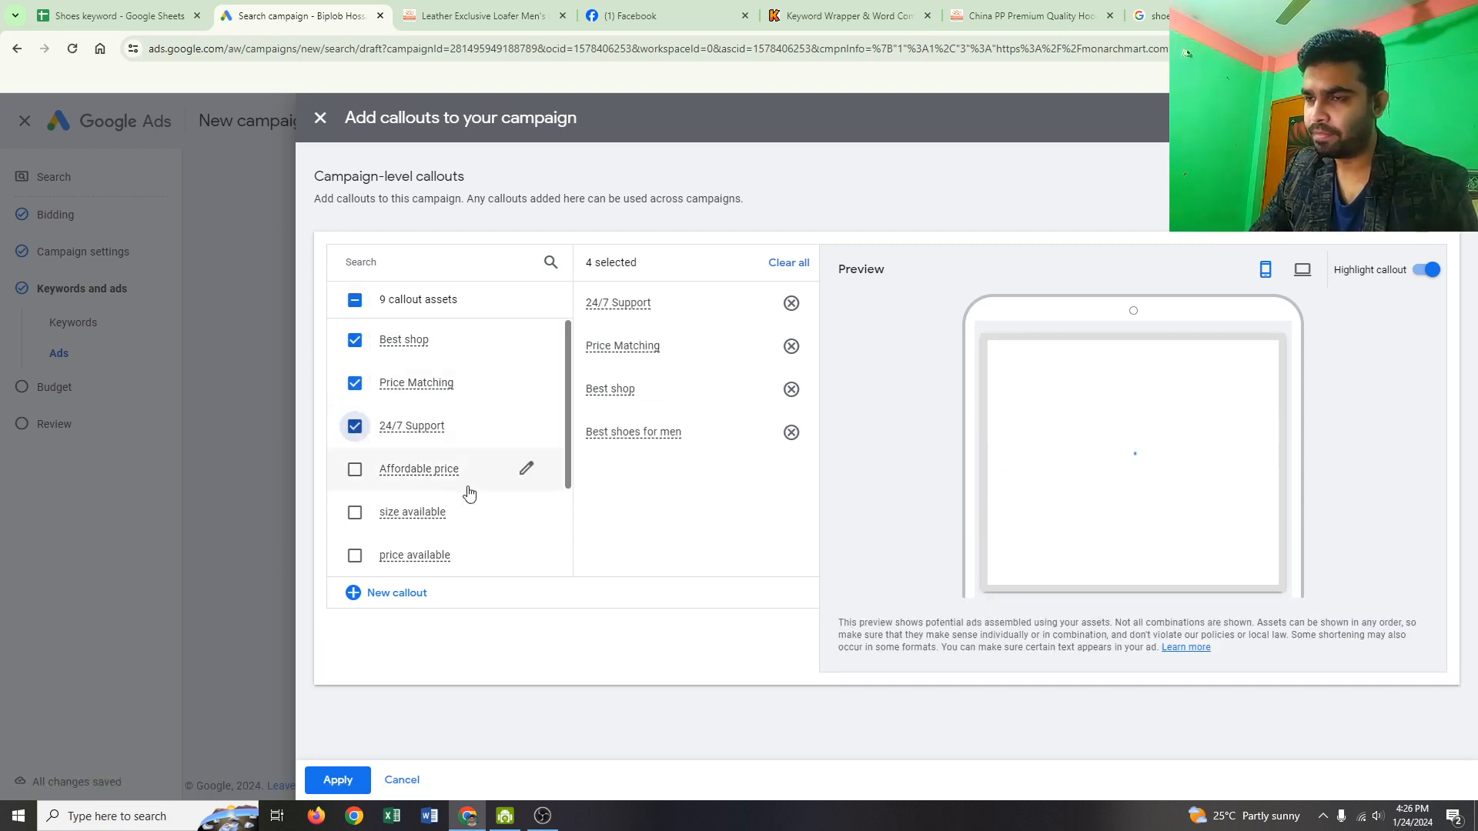
{"action": "scroll", "coordinate": [472, 491], "scroll_direction": "down", "scroll_amount": 3}
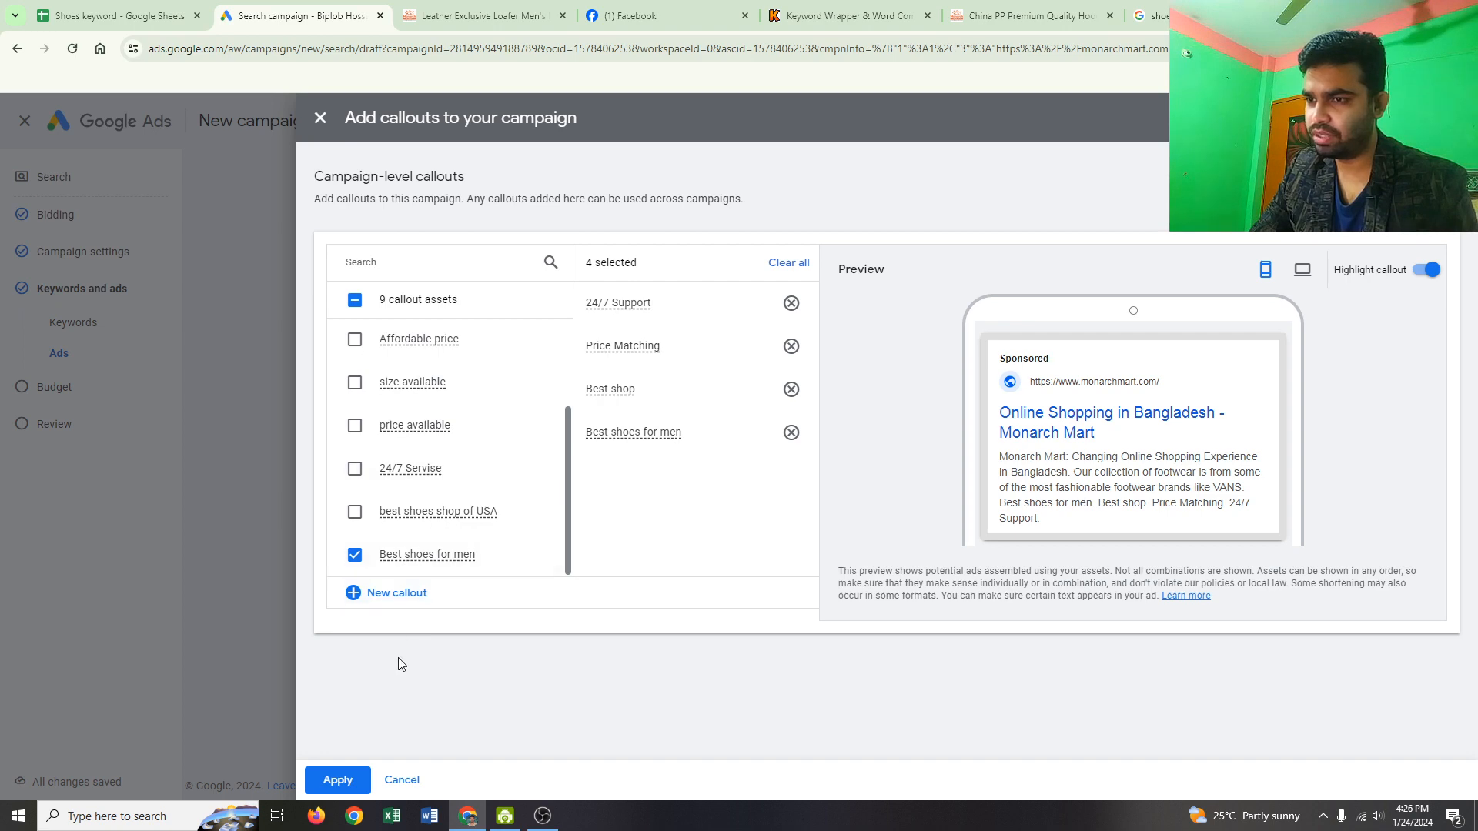
{"action": "left_click", "coordinate": [332, 780]}
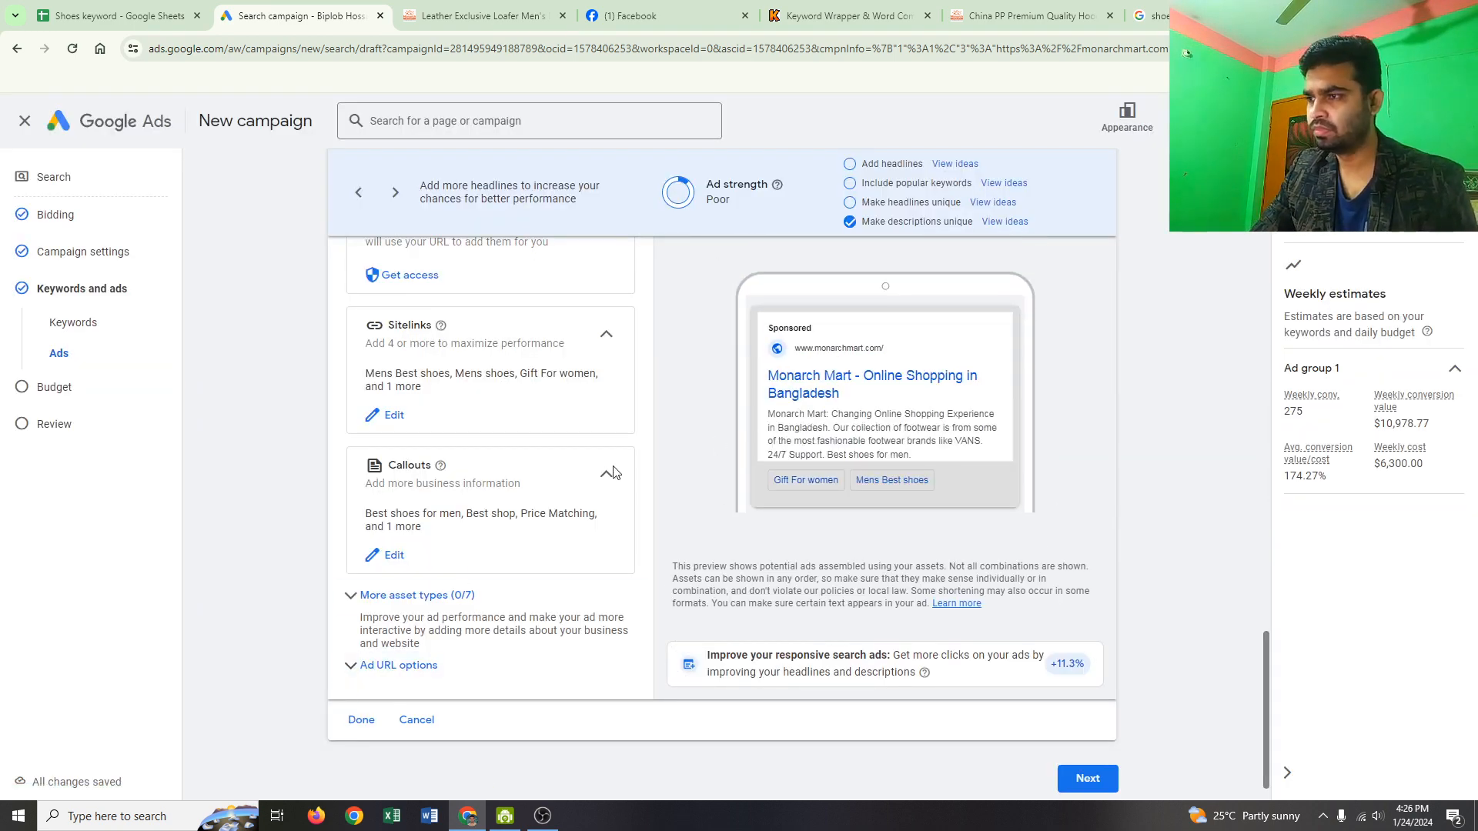
Step: Start a new call asset and set its phone number country to Bangladesh
{"action": "scroll", "coordinate": [510, 541], "scroll_direction": "down", "scroll_amount": 1}
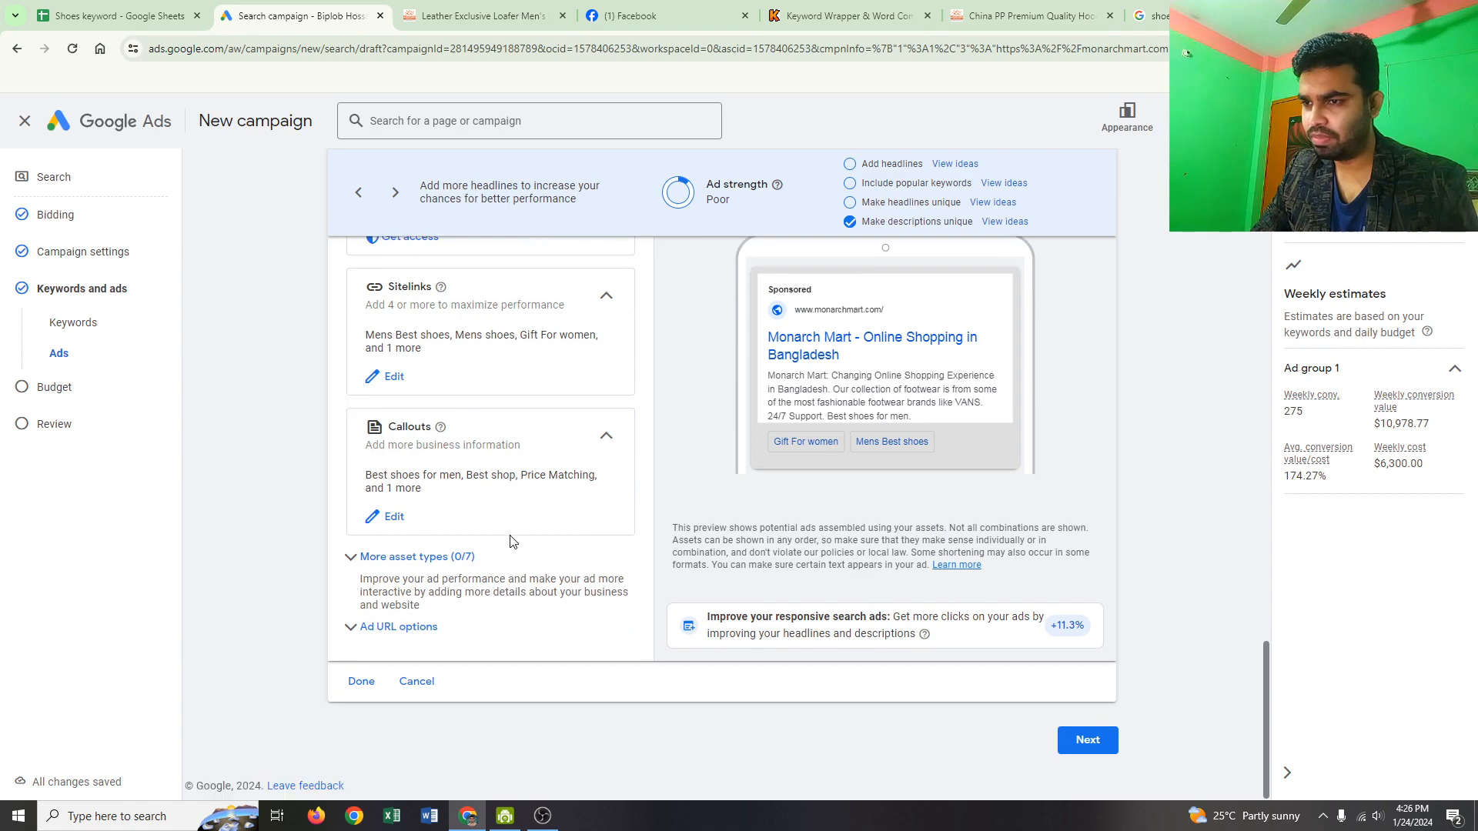
{"action": "left_click", "coordinate": [435, 566]}
{"action": "scroll", "coordinate": [508, 568], "scroll_direction": "down", "scroll_amount": 3}
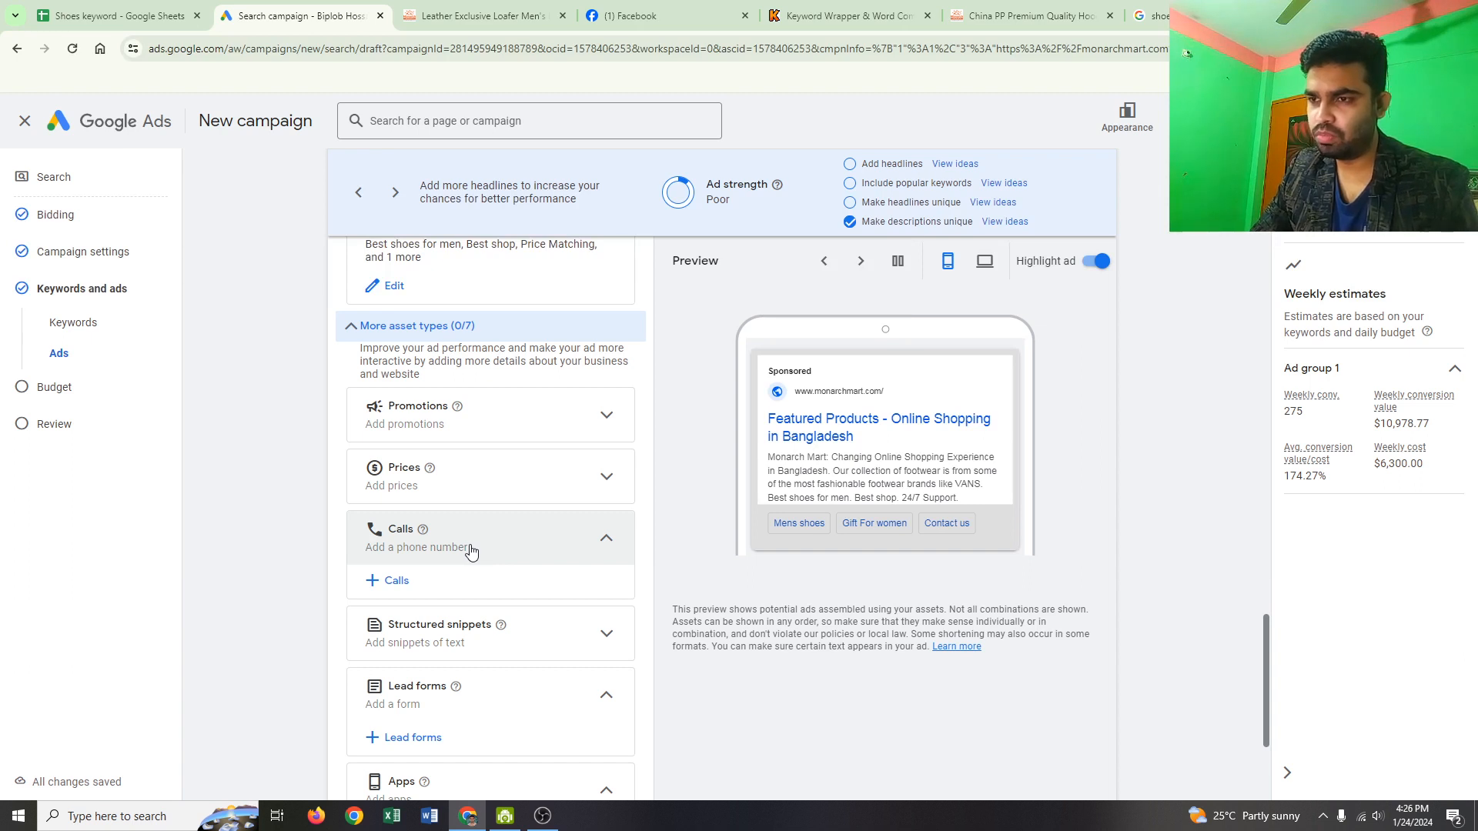
{"action": "left_click", "coordinate": [400, 585]}
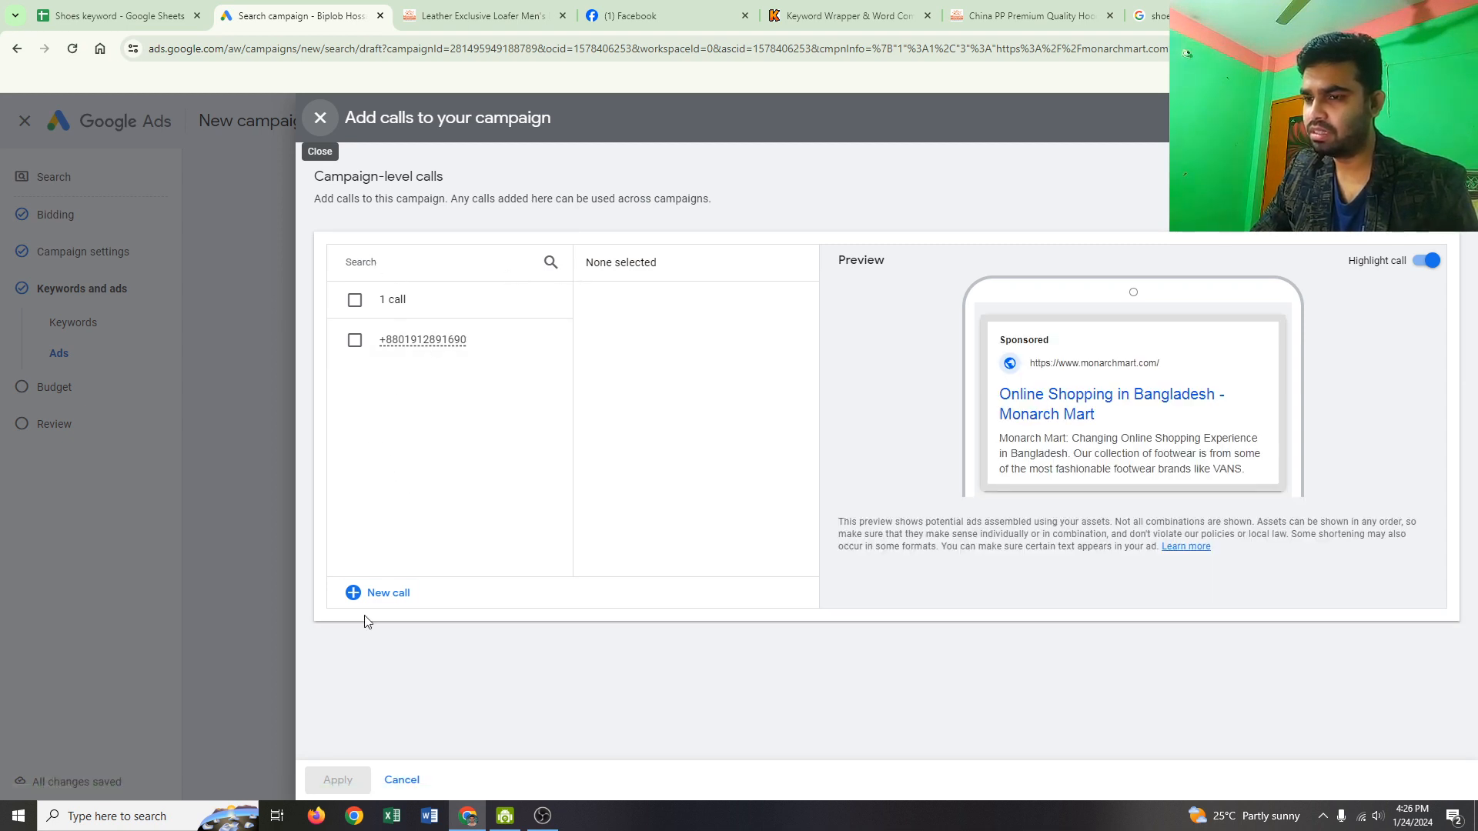
{"action": "left_click", "coordinate": [362, 593]}
{"action": "left_click", "coordinate": [460, 308]}
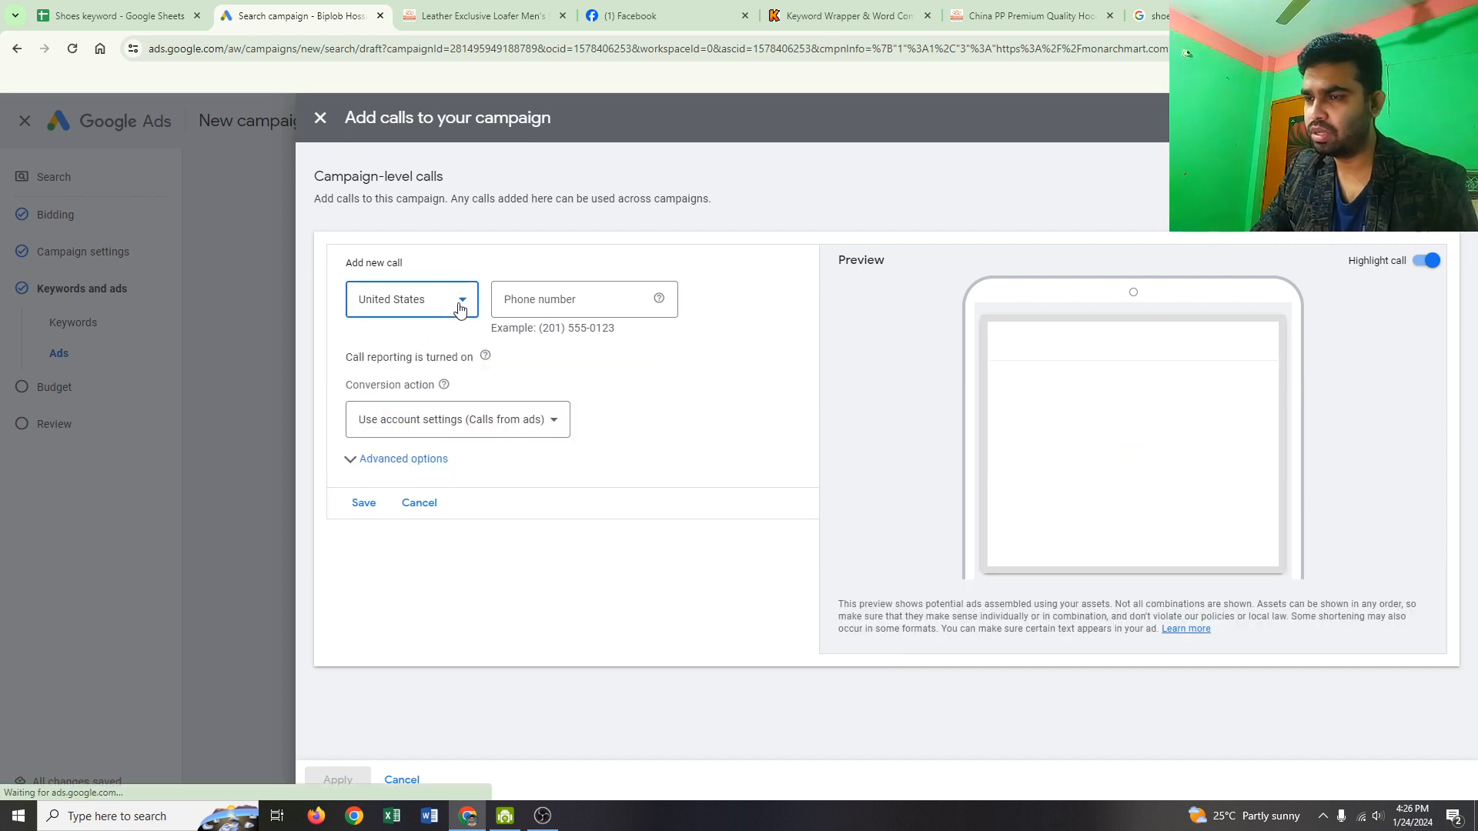
{"action": "scroll", "coordinate": [419, 456], "scroll_direction": "up", "scroll_amount": 15}
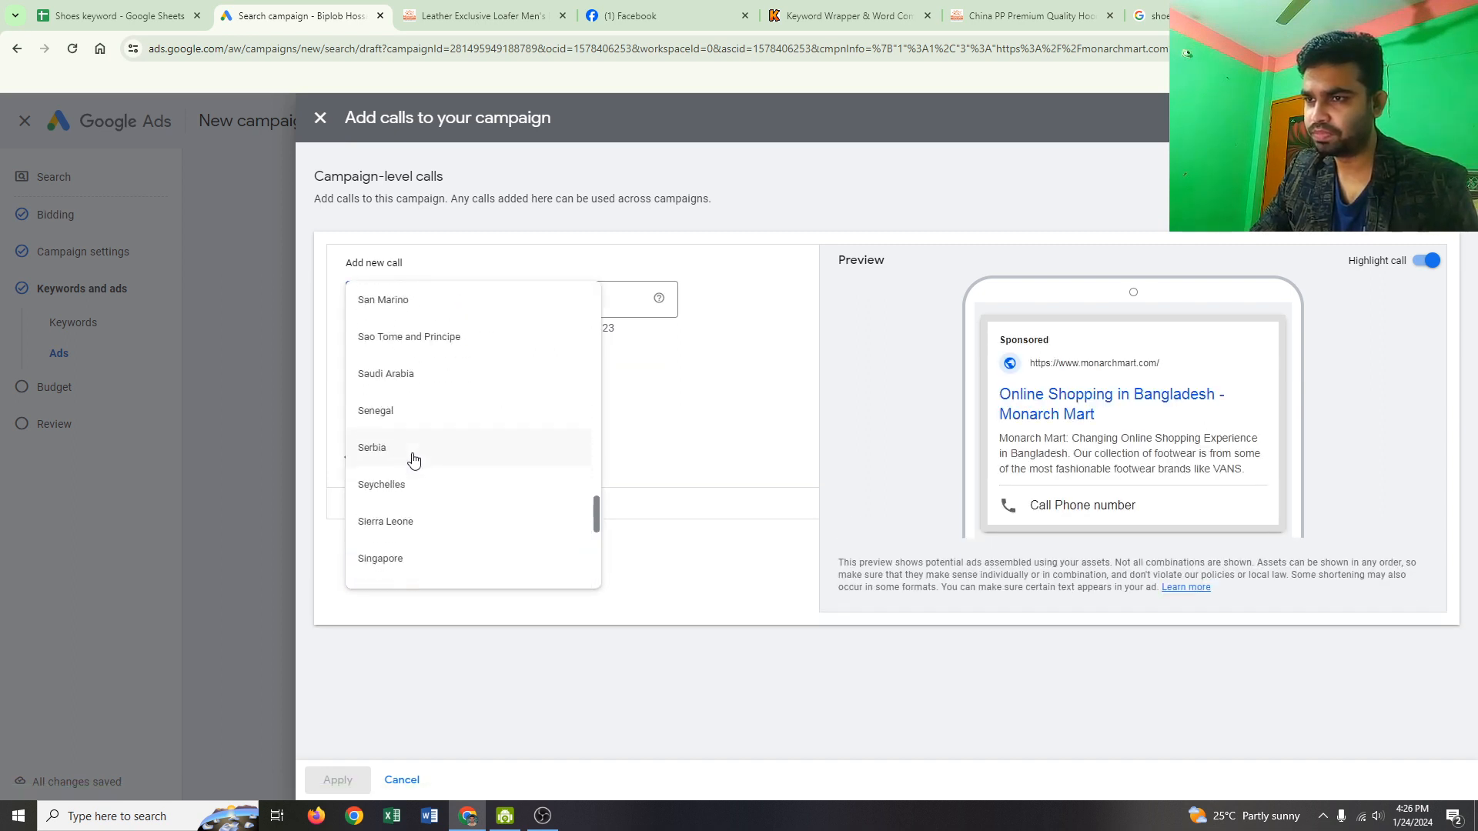
{"action": "scroll", "coordinate": [414, 462], "scroll_direction": "up", "scroll_amount": 20}
{"action": "scroll", "coordinate": [598, 446], "scroll_direction": "up", "scroll_amount": 15}
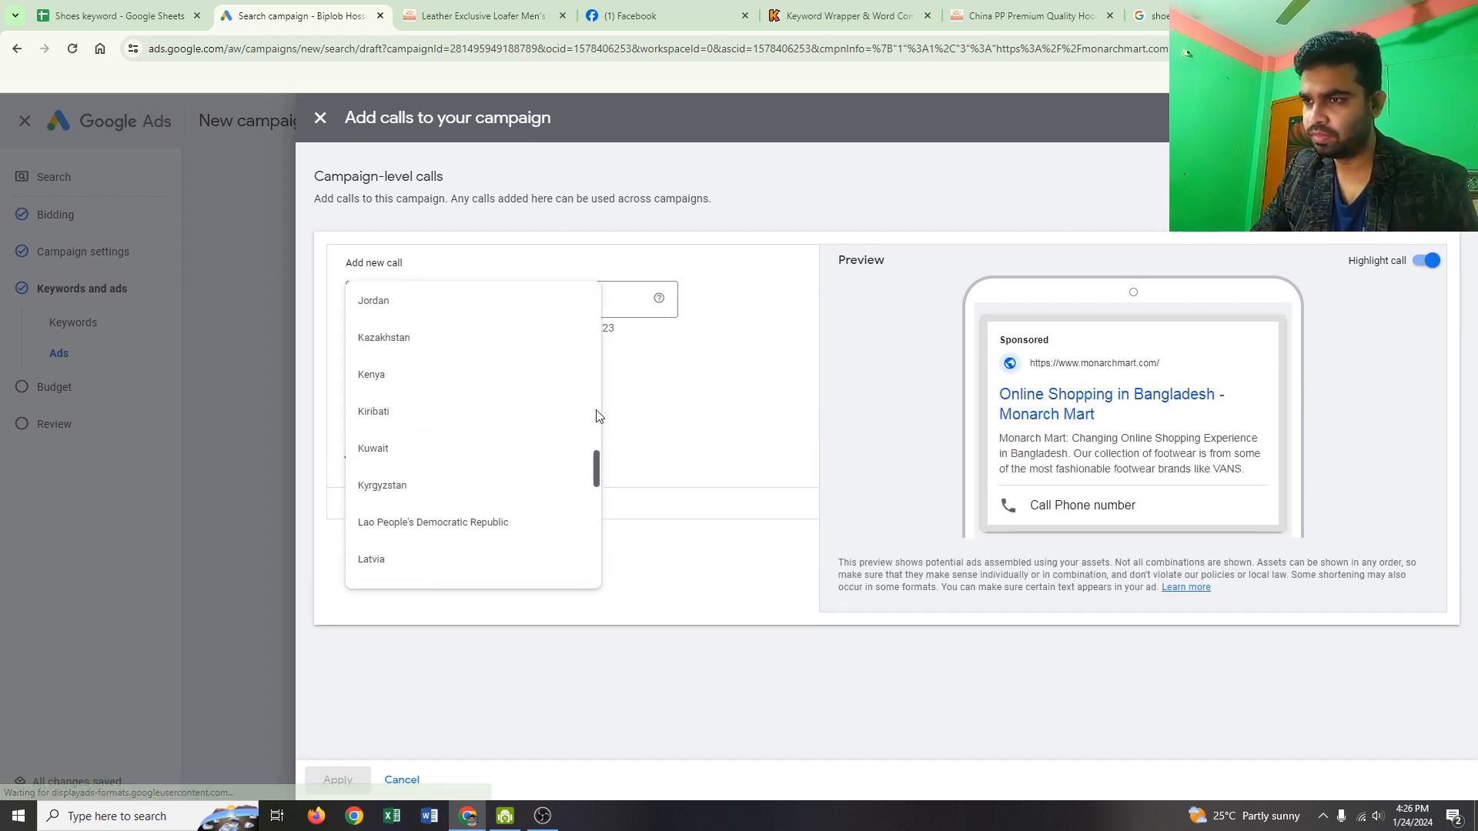
{"action": "scroll", "coordinate": [598, 362], "scroll_direction": "up", "scroll_amount": 10}
{"action": "left_click", "coordinate": [427, 532]}
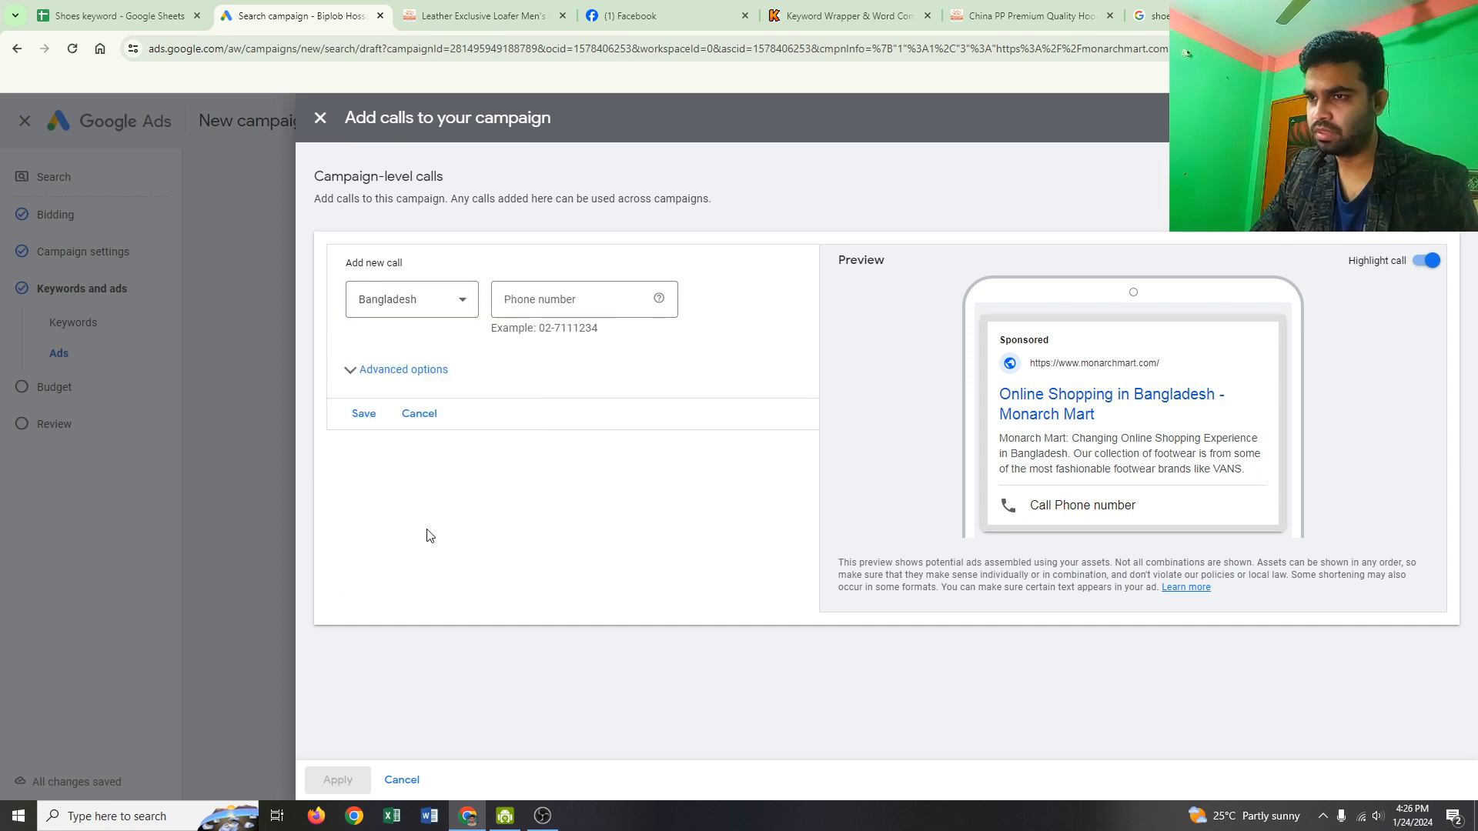
Step: Enter the business phone number, save the call, and apply it to the campaign
{"action": "left_click", "coordinate": [568, 301]}
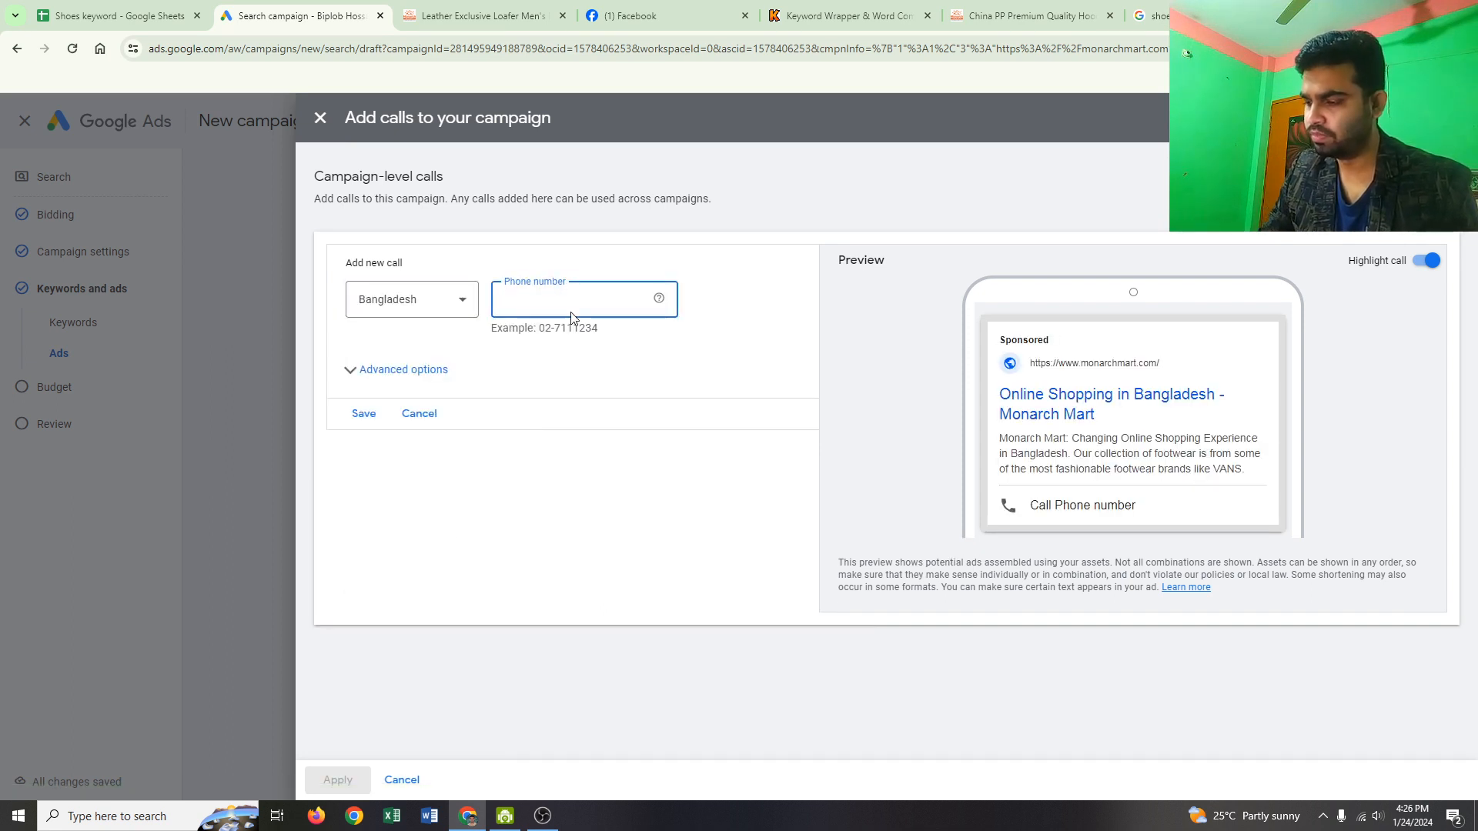
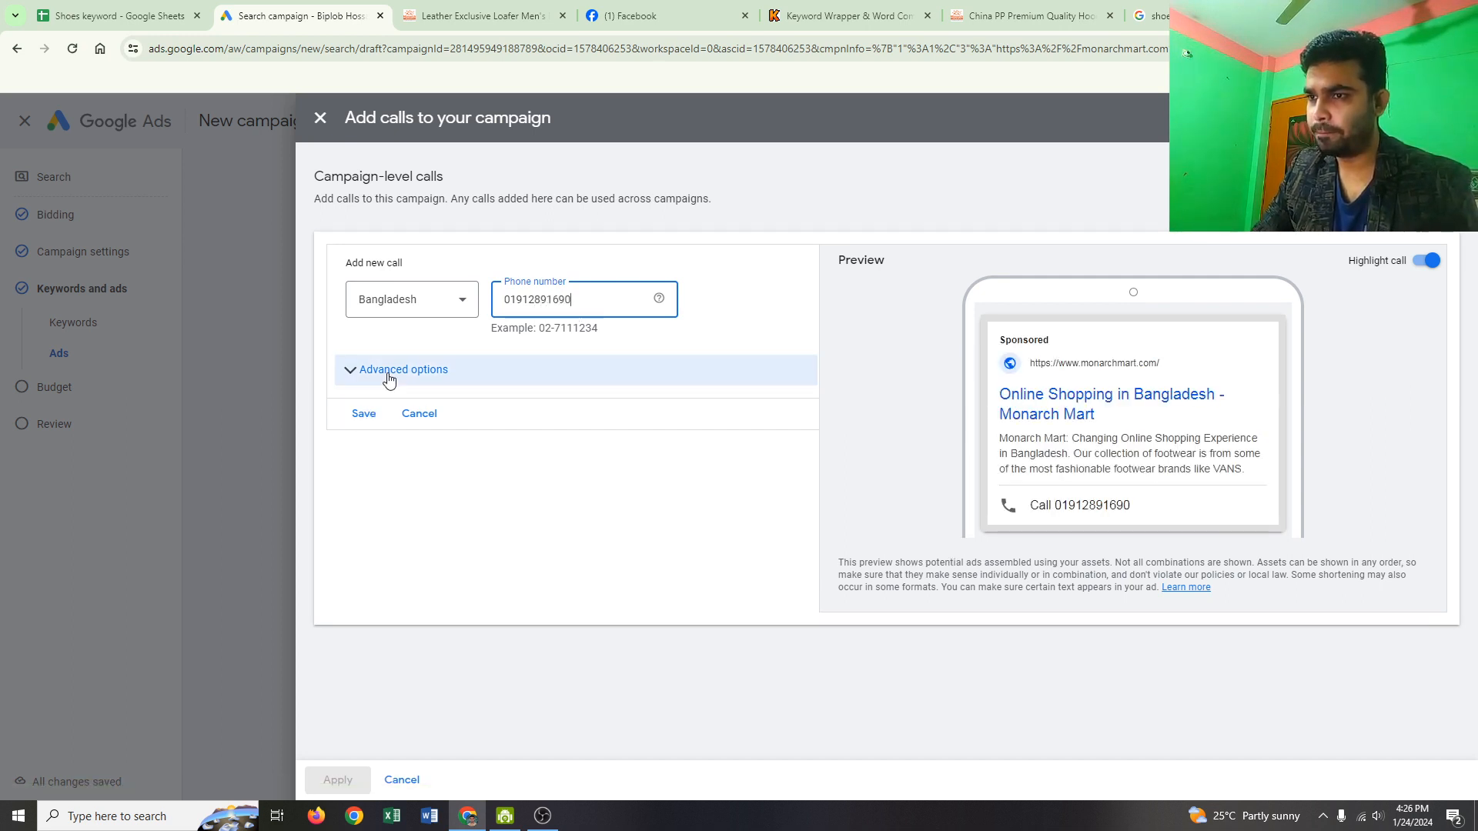
{"action": "left_click", "coordinate": [366, 414]}
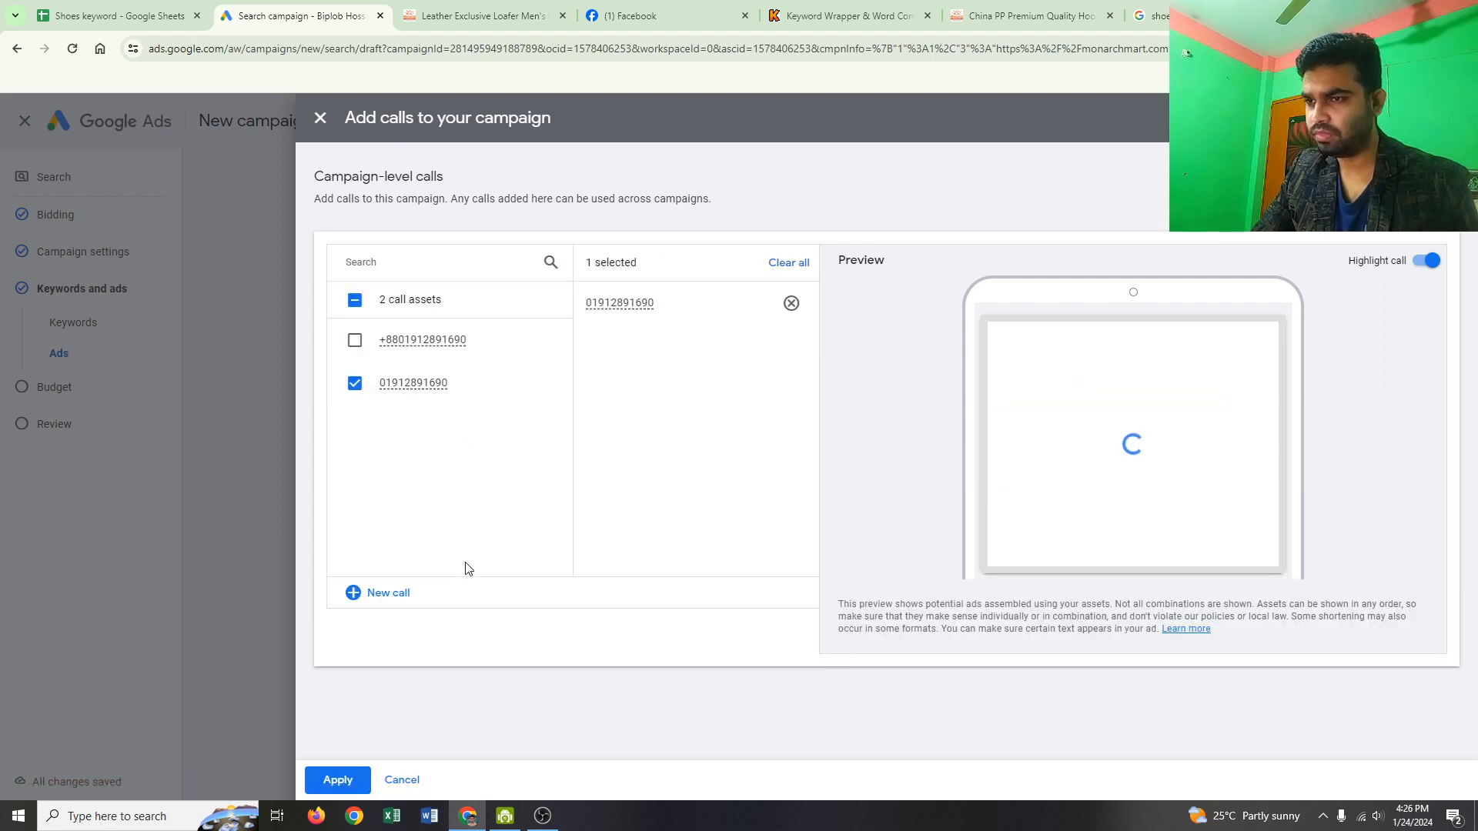
{"action": "left_click", "coordinate": [348, 786]}
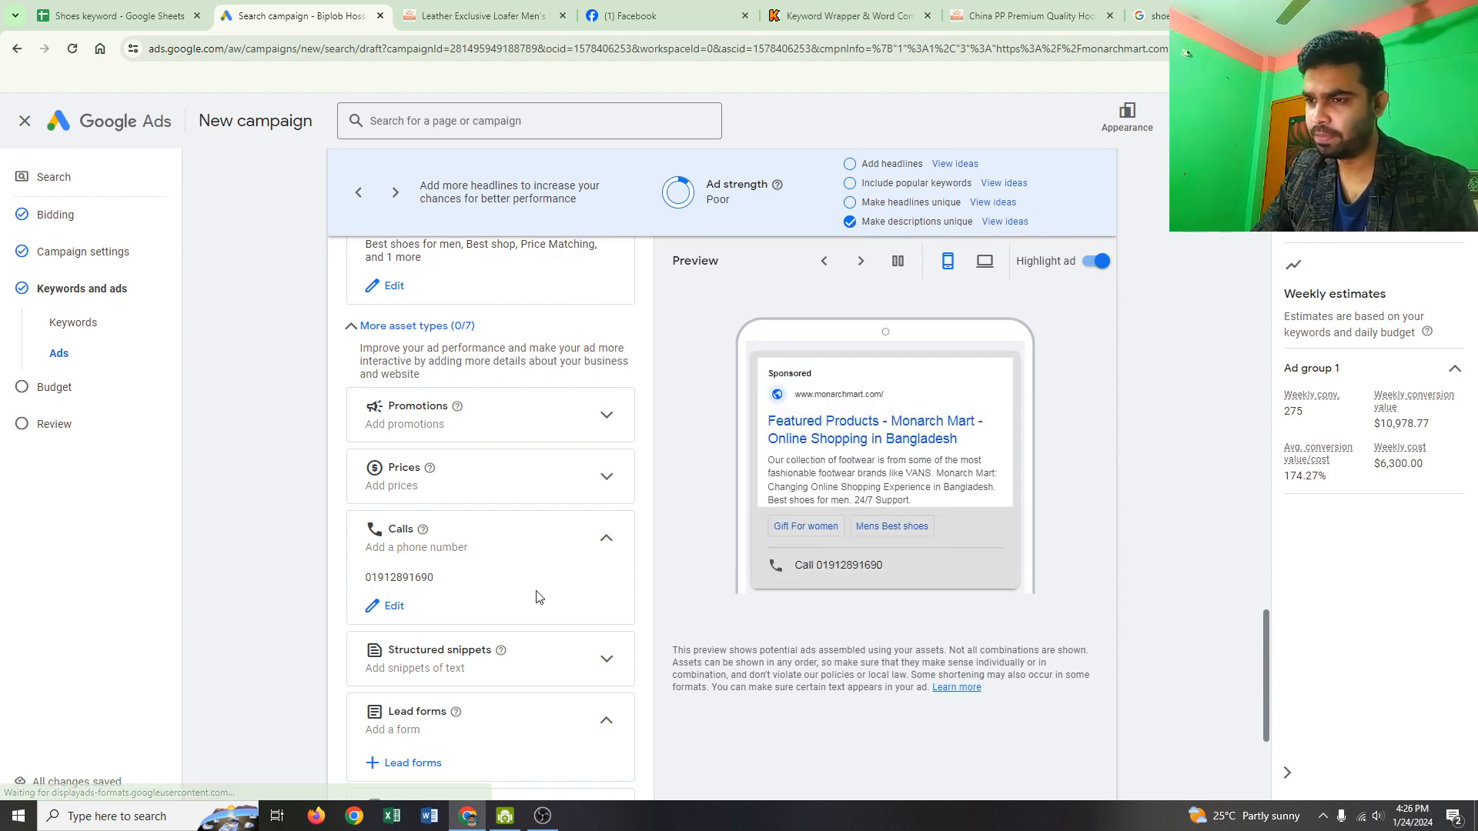
Step: Finish editing the ad with its sitelinks, callouts and call asset
{"action": "scroll", "coordinate": [518, 587], "scroll_direction": "down", "scroll_amount": 2}
{"action": "scroll", "coordinate": [518, 588], "scroll_direction": "down", "scroll_amount": 2}
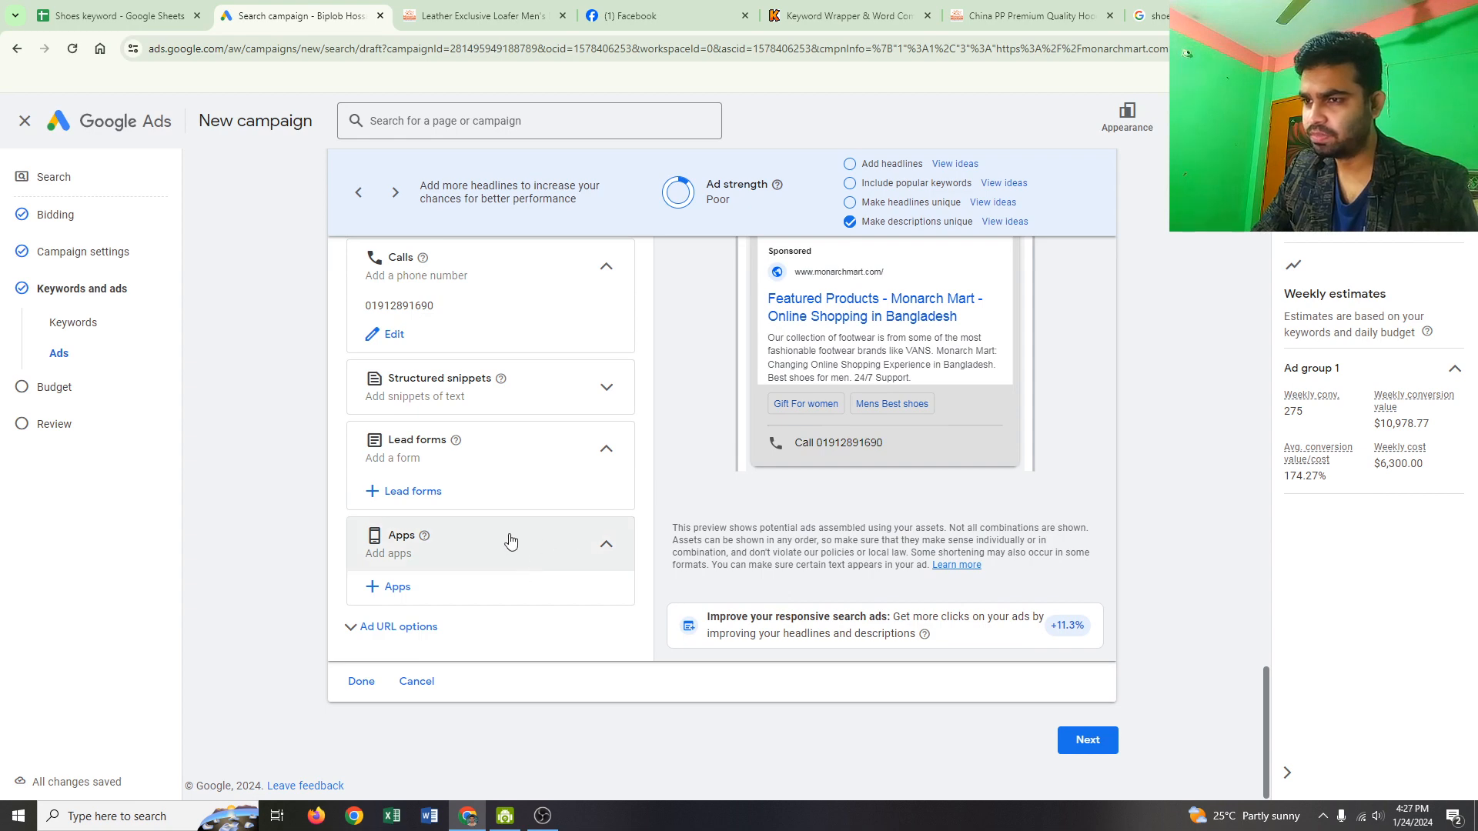
{"action": "scroll", "coordinate": [508, 539], "scroll_direction": "up", "scroll_amount": 3}
{"action": "scroll", "coordinate": [510, 540], "scroll_direction": "down", "scroll_amount": 2}
{"action": "scroll", "coordinate": [511, 539], "scroll_direction": "down", "scroll_amount": 1}
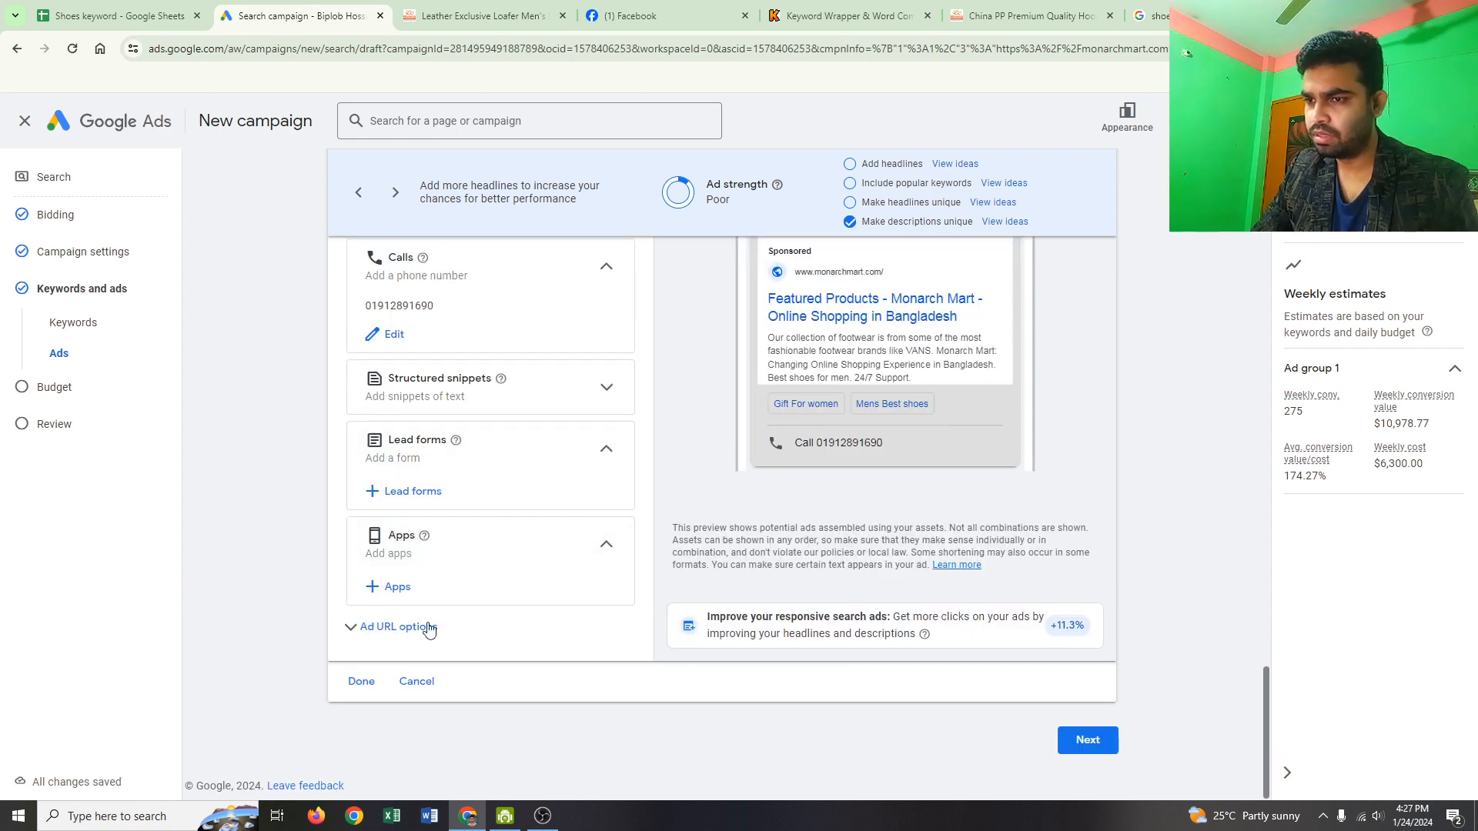
{"action": "left_click", "coordinate": [363, 687]}
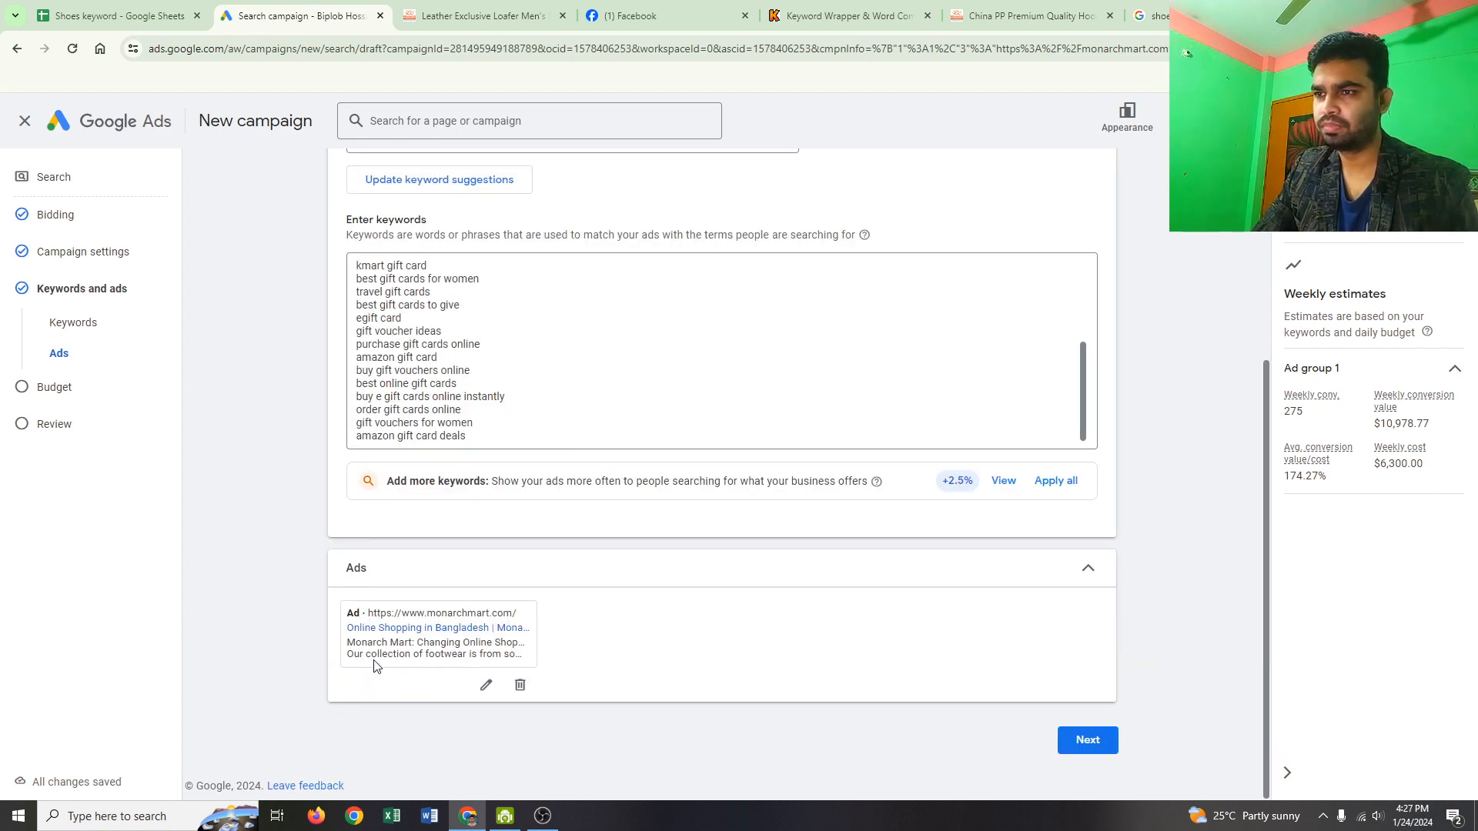
Step: Replace the $900.00 budget with a custom average daily budget of $50.00
{"action": "scroll", "coordinate": [639, 514], "scroll_direction": "up", "scroll_amount": 4}
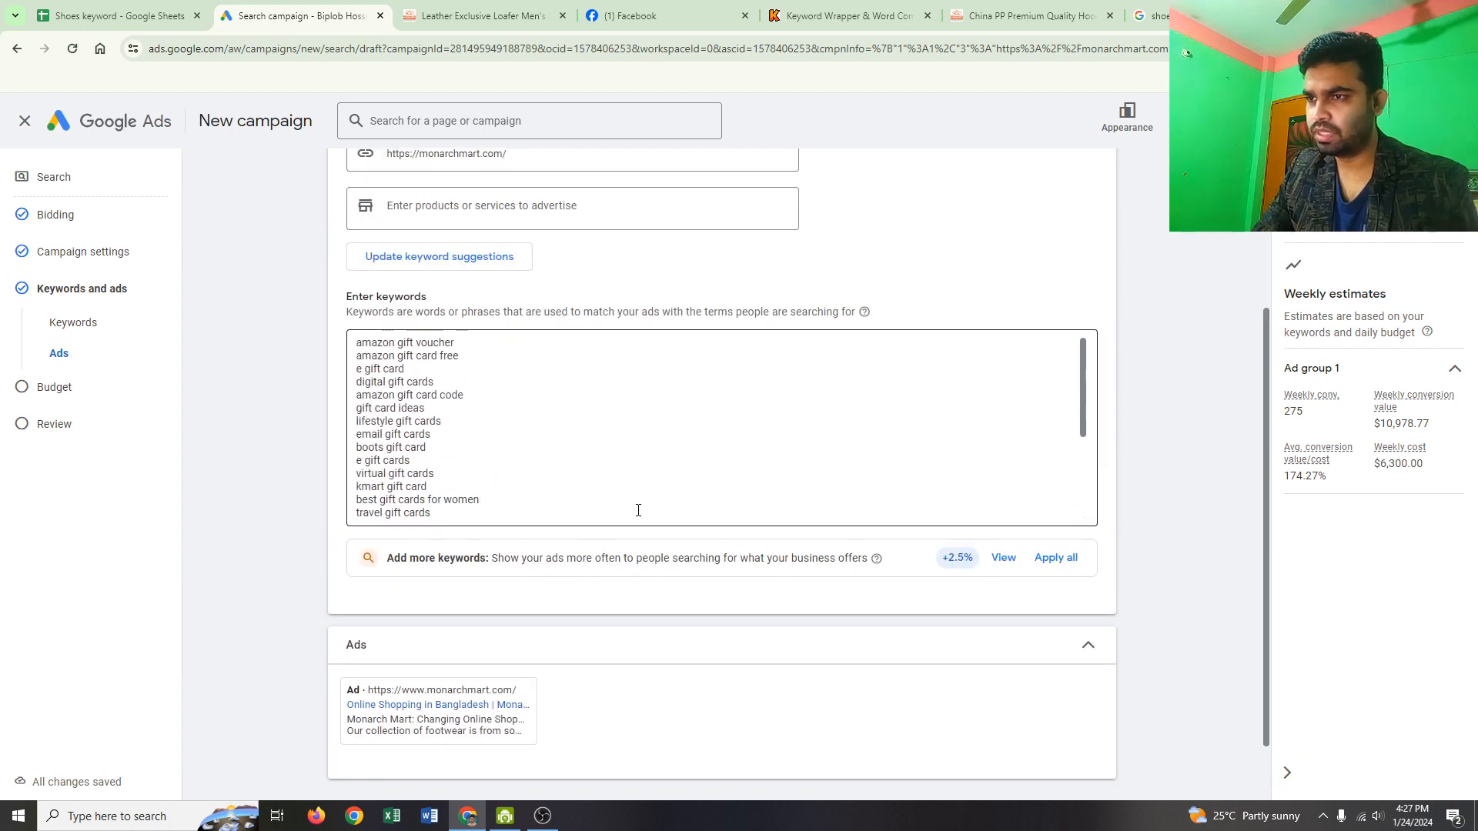
{"action": "scroll", "coordinate": [637, 511], "scroll_direction": "down", "scroll_amount": 3}
{"action": "scroll", "coordinate": [879, 627], "scroll_direction": "down", "scroll_amount": 1}
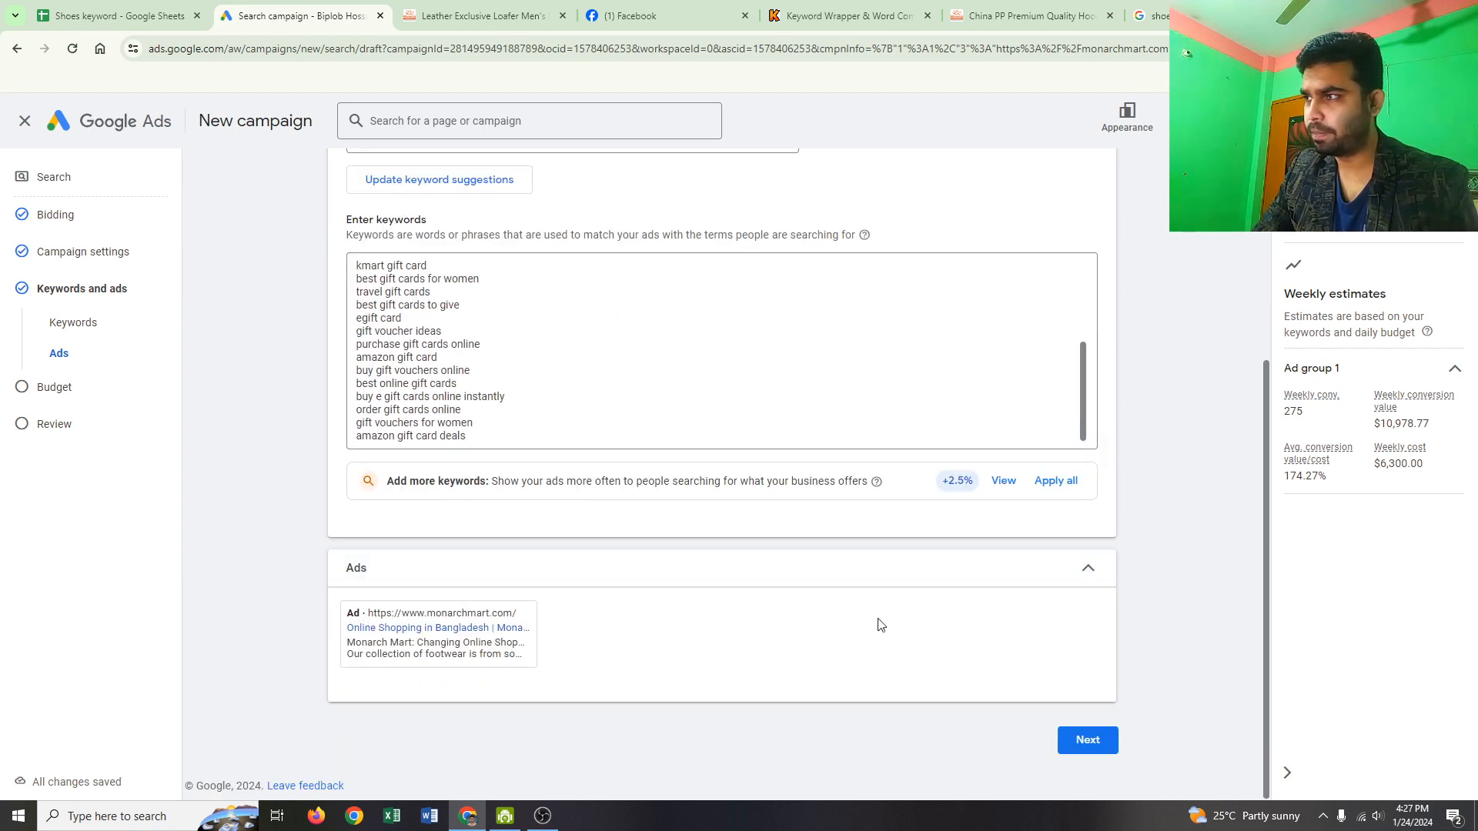
{"action": "left_click", "coordinate": [1096, 746]}
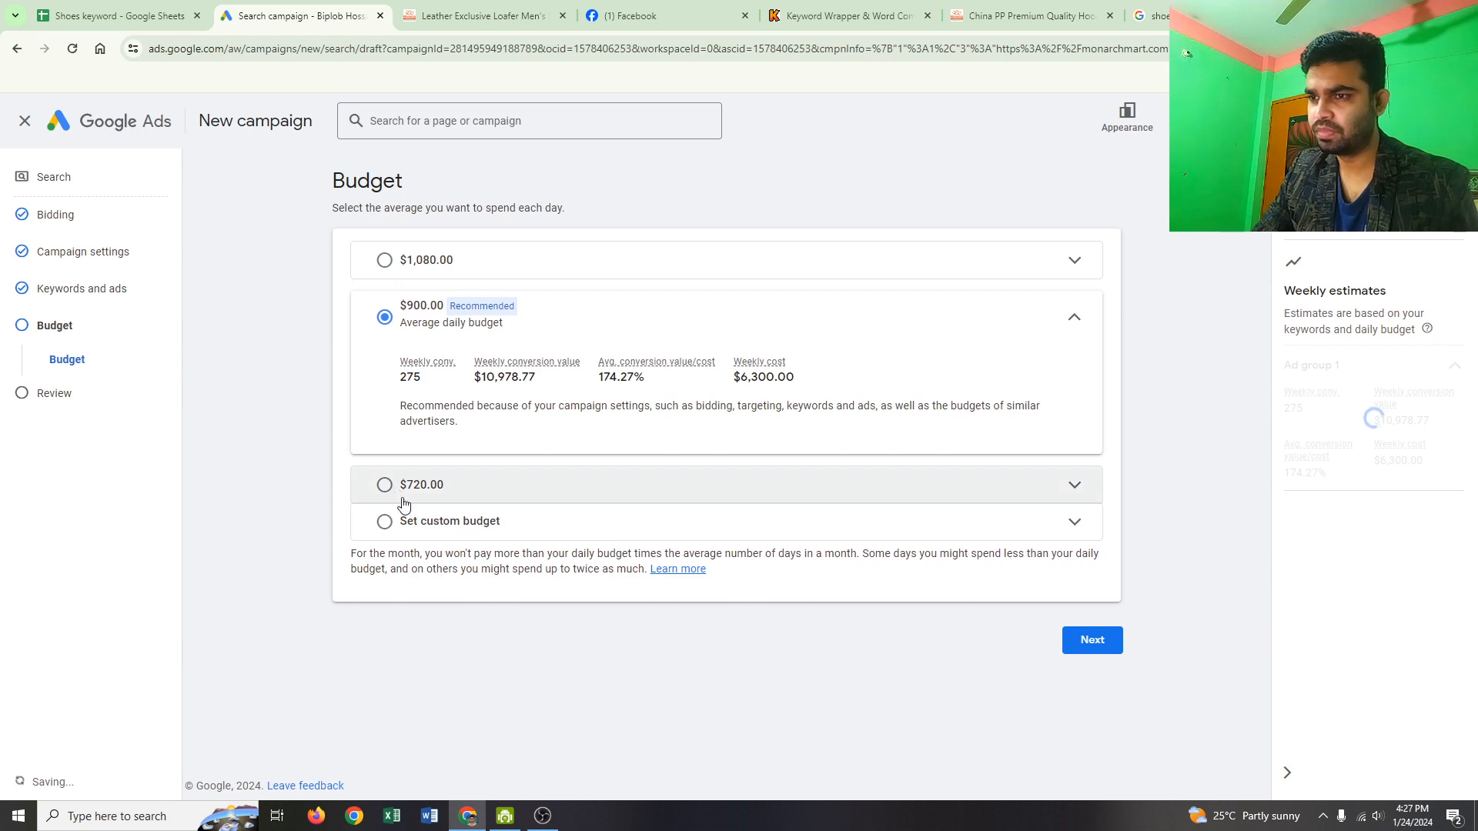
{"action": "left_click", "coordinate": [431, 526]}
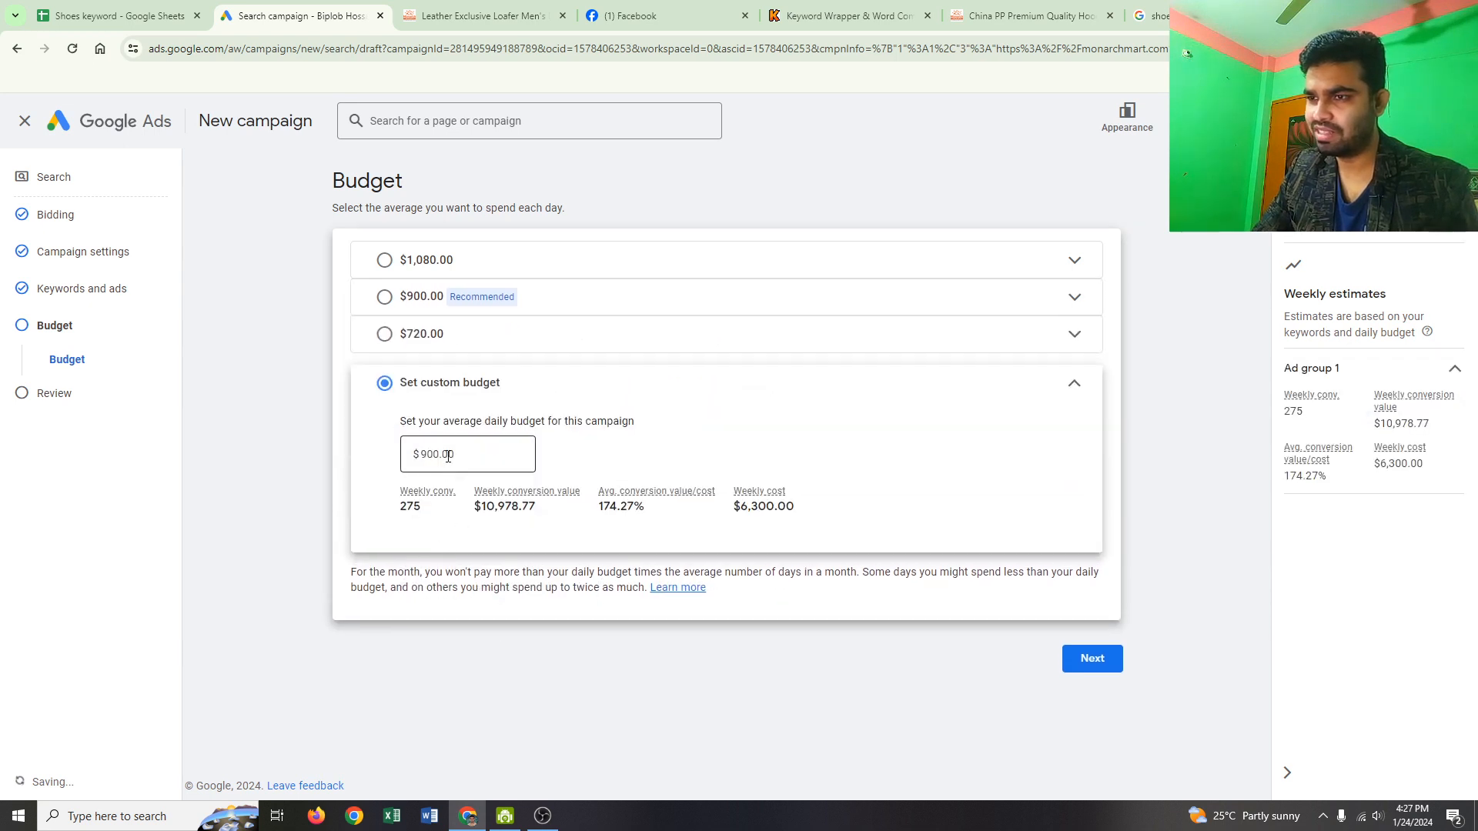
{"action": "left_click", "coordinate": [448, 455]}
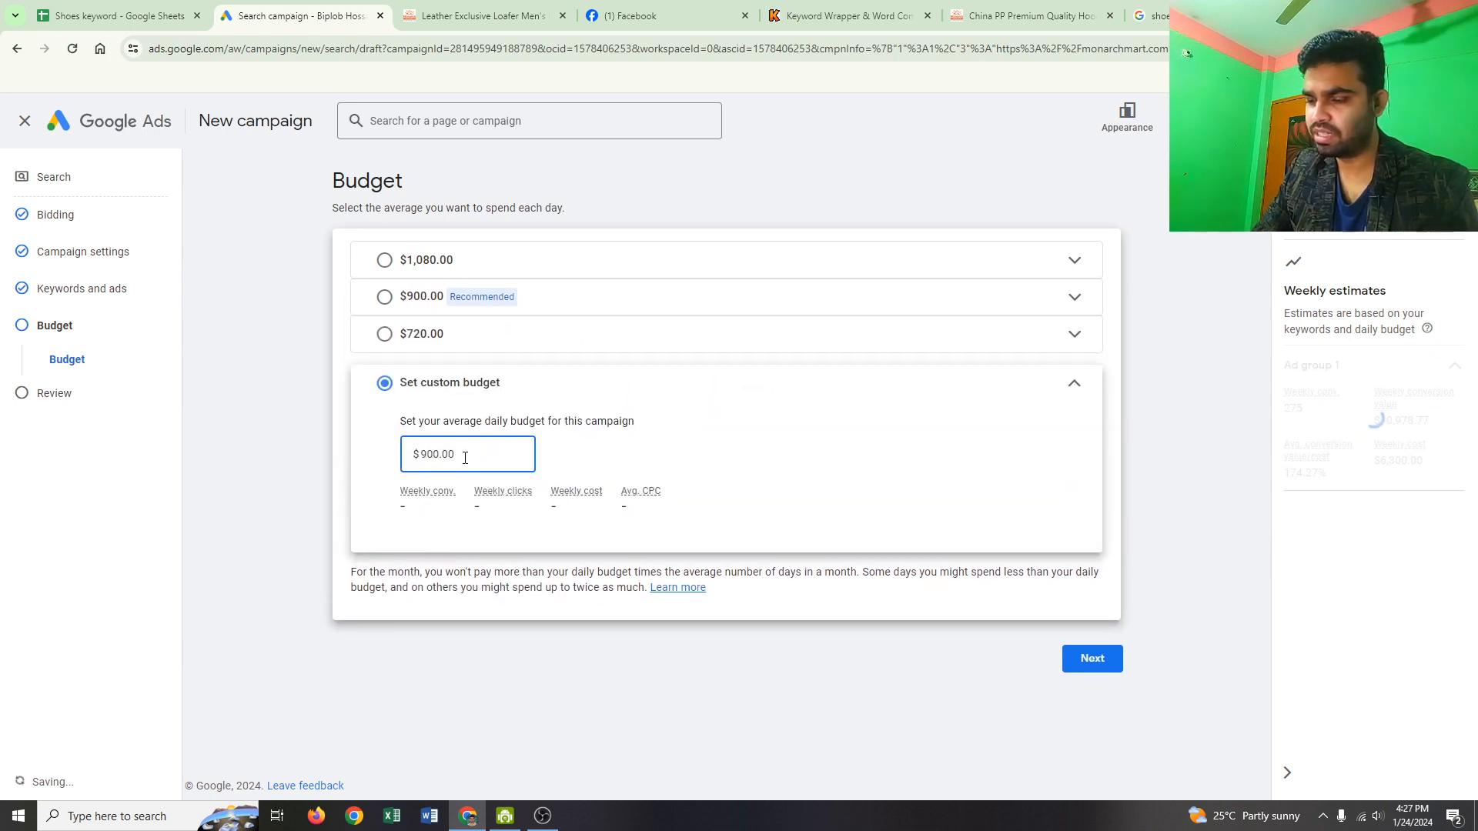
{"action": "key", "text": "BackSpace"}
{"action": "key", "text": "BackSpace"}
{"action": "key", "text": "BackSpace"}
{"action": "key", "text": "BackSpace"}
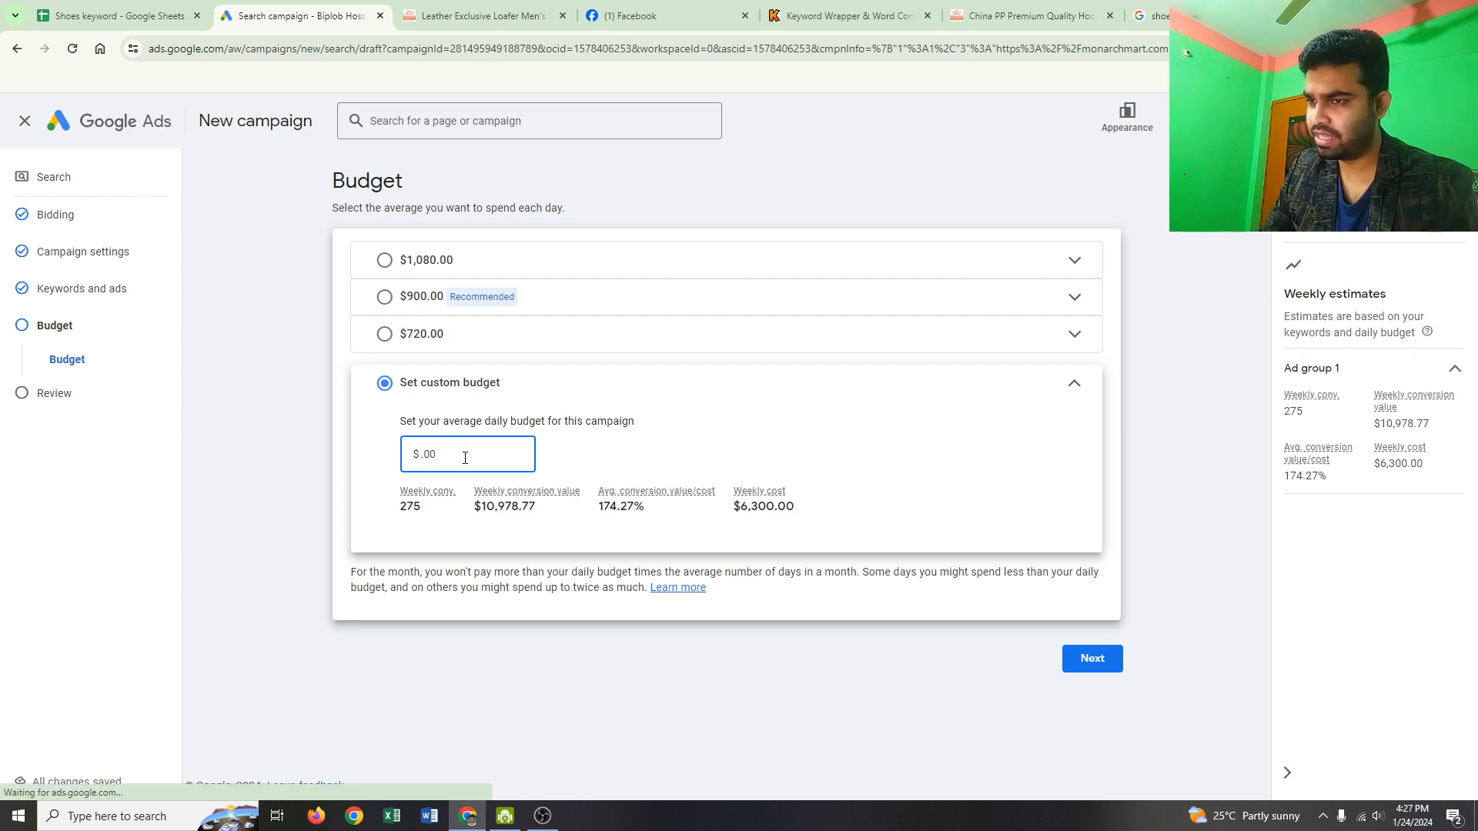
{"action": "type", "text": "50"}
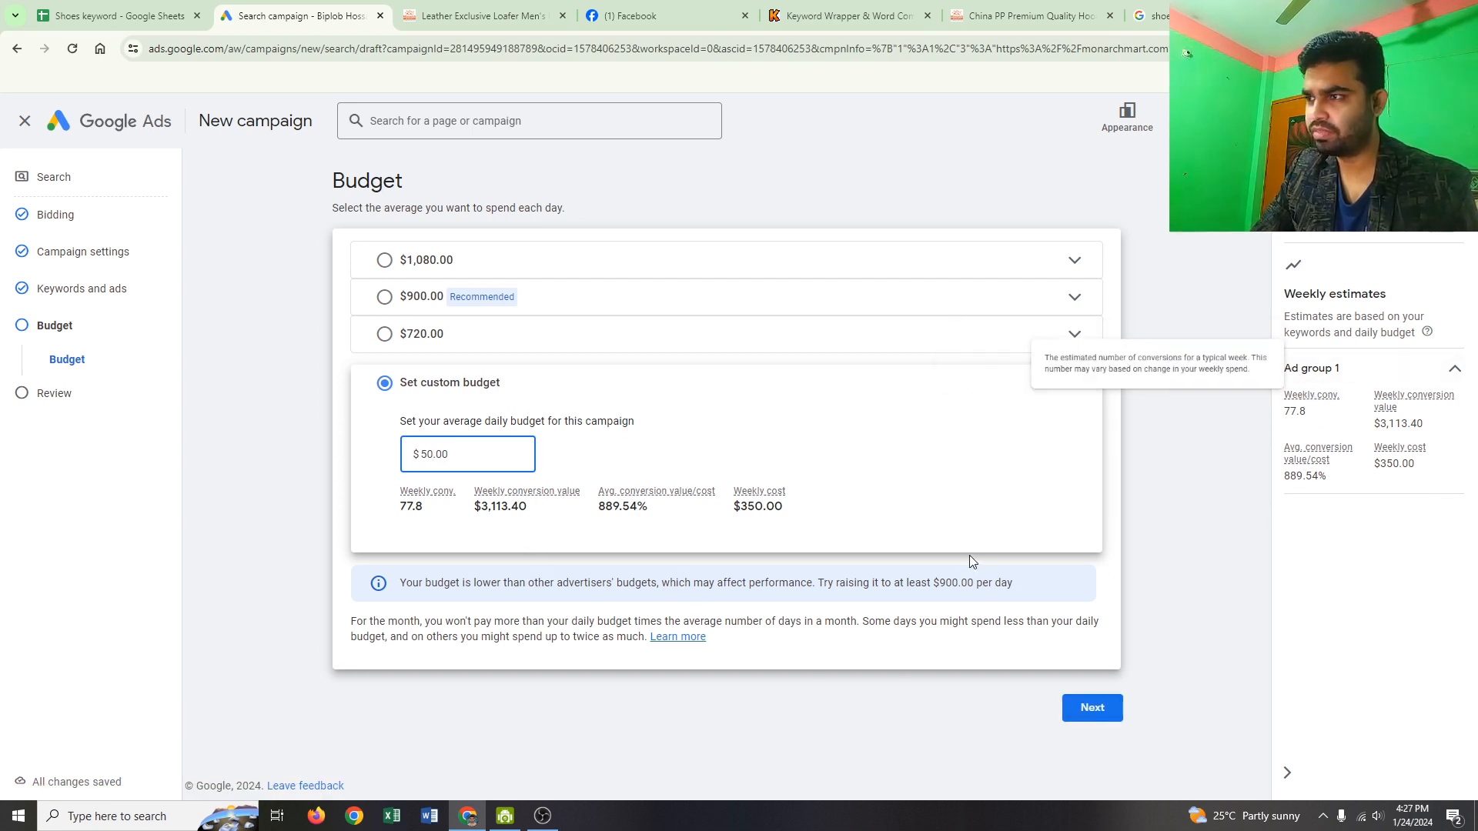
{"action": "left_click", "coordinate": [1093, 716]}
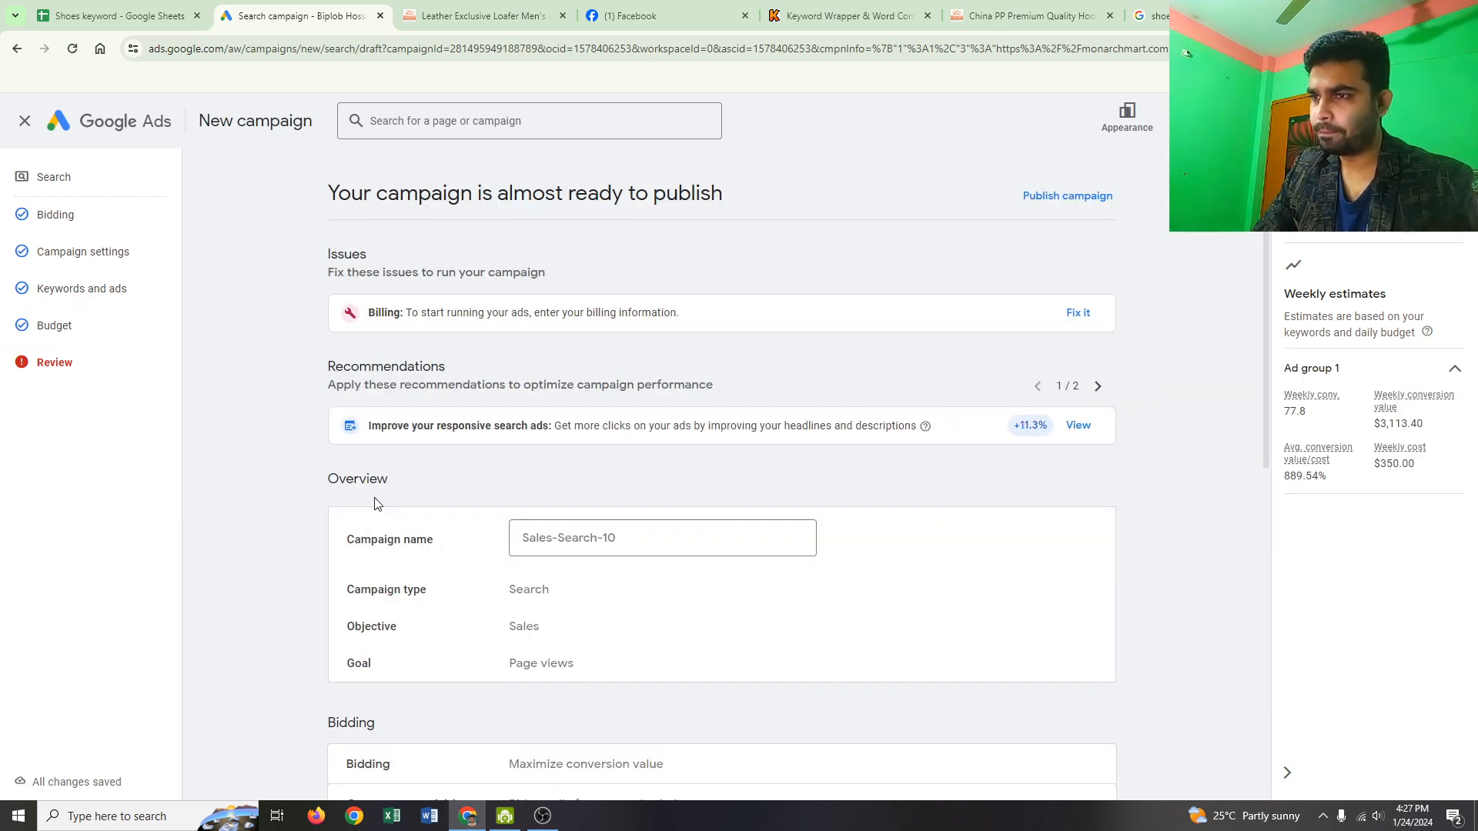
Step: Scroll through the review summary showing the campaign almost ready, with a billing issue outstanding
{"action": "scroll", "coordinate": [375, 503], "scroll_direction": "down", "scroll_amount": 9}
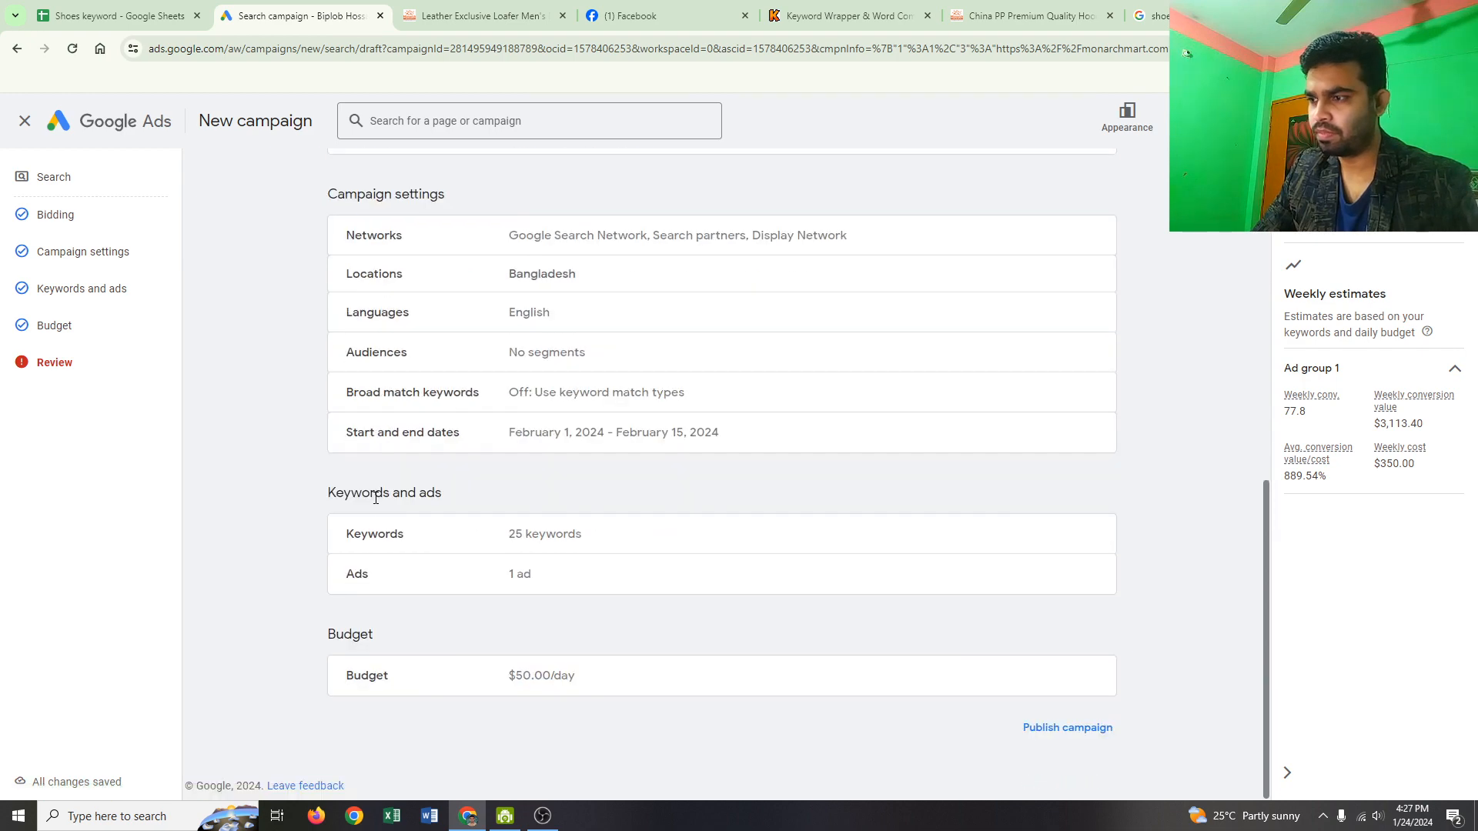
{"action": "scroll", "coordinate": [374, 500], "scroll_direction": "up", "scroll_amount": 10}
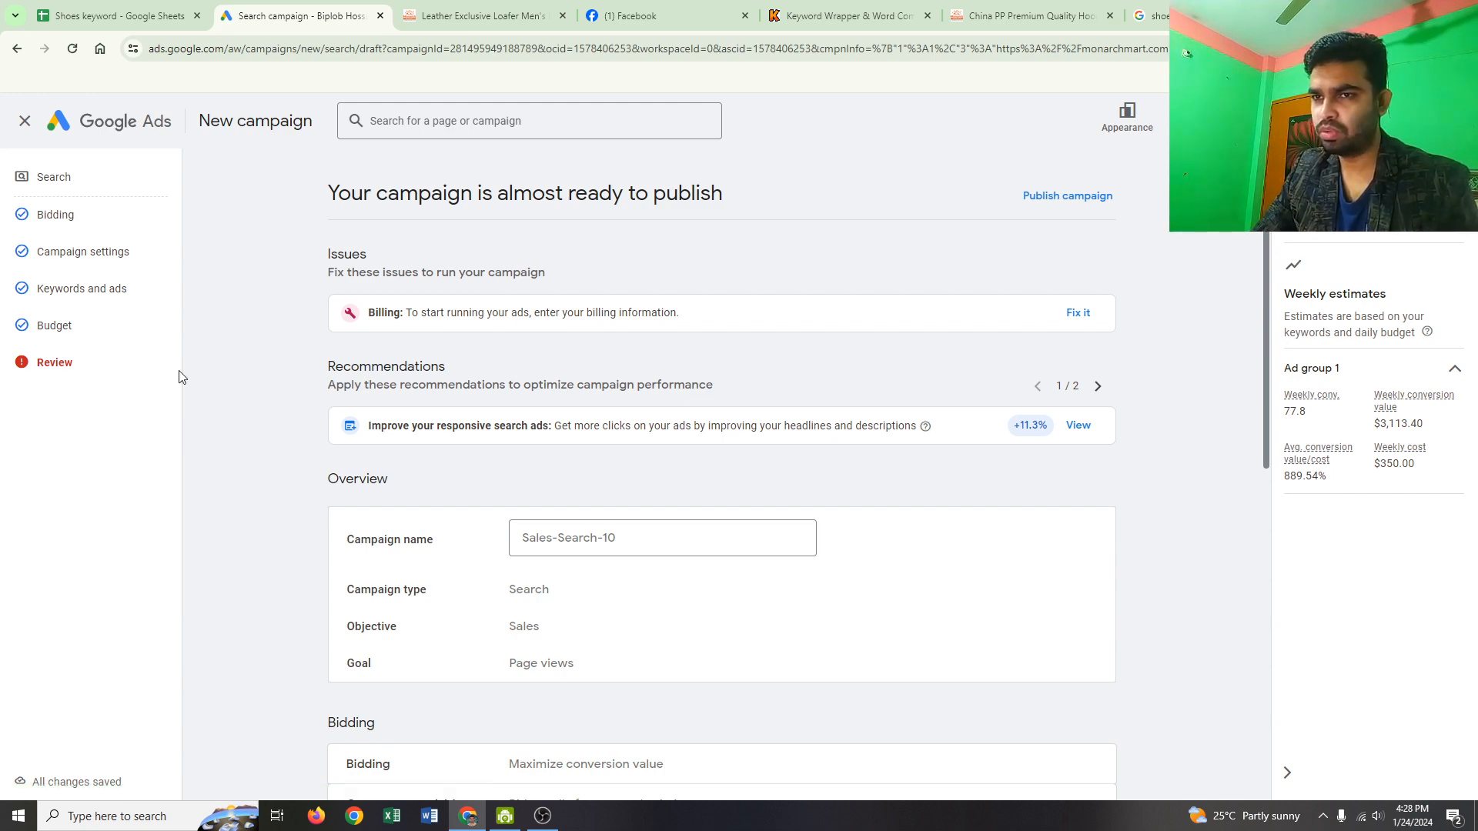
{"action": "scroll", "coordinate": [231, 379], "scroll_direction": "down", "scroll_amount": 9}
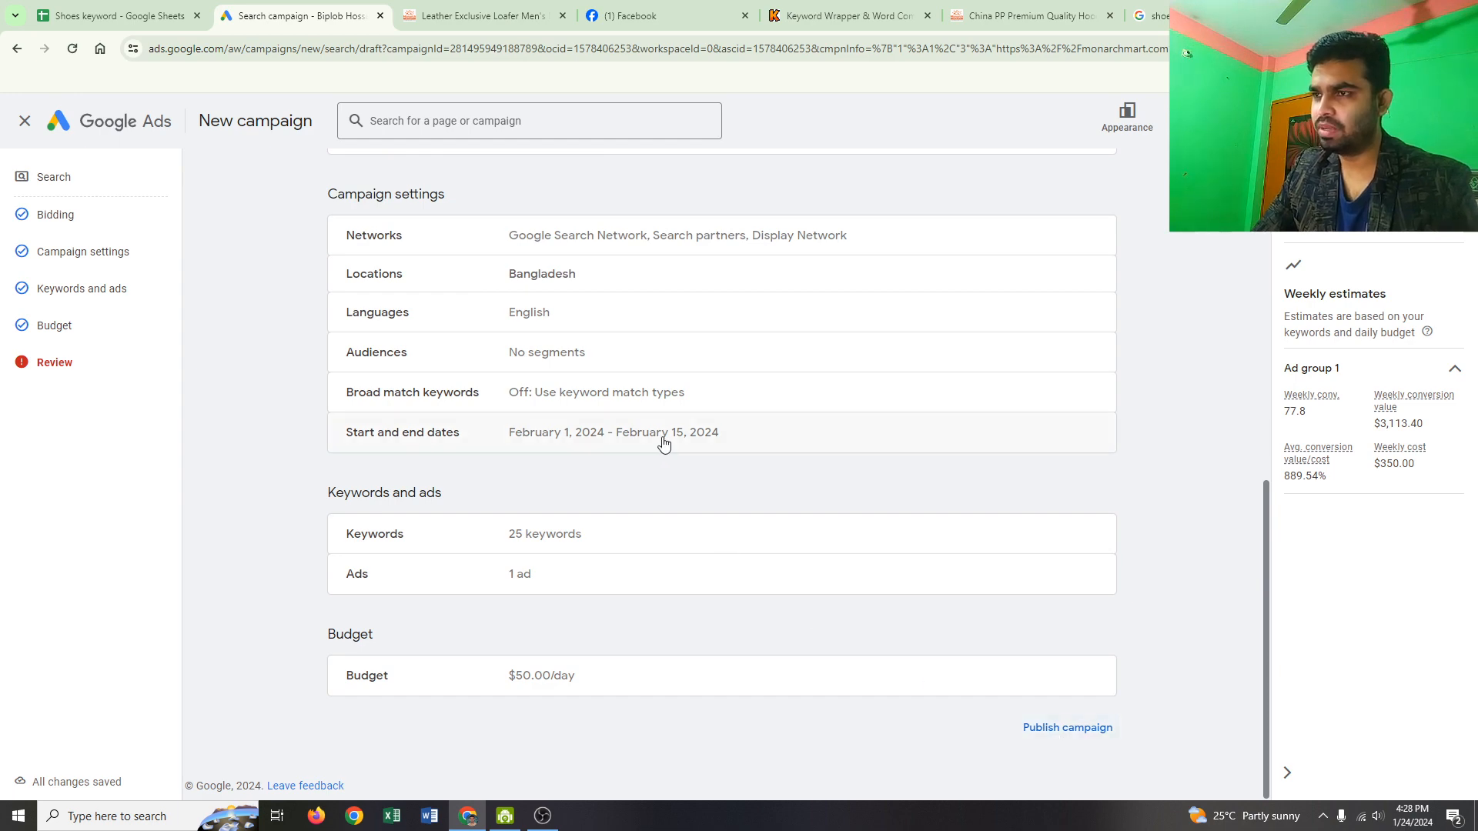
{"action": "scroll", "coordinate": [666, 436], "scroll_direction": "up", "scroll_amount": 10}
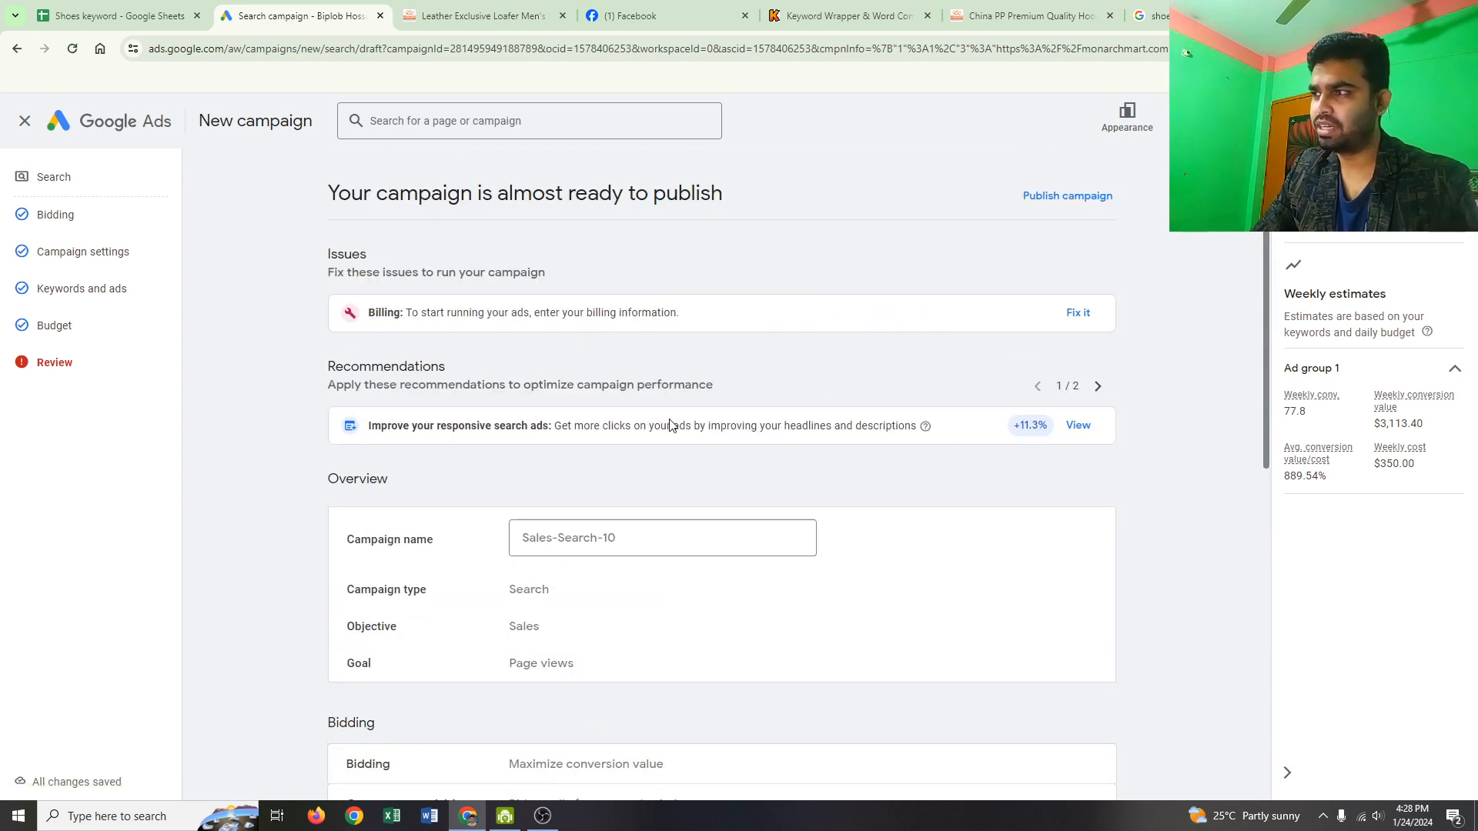